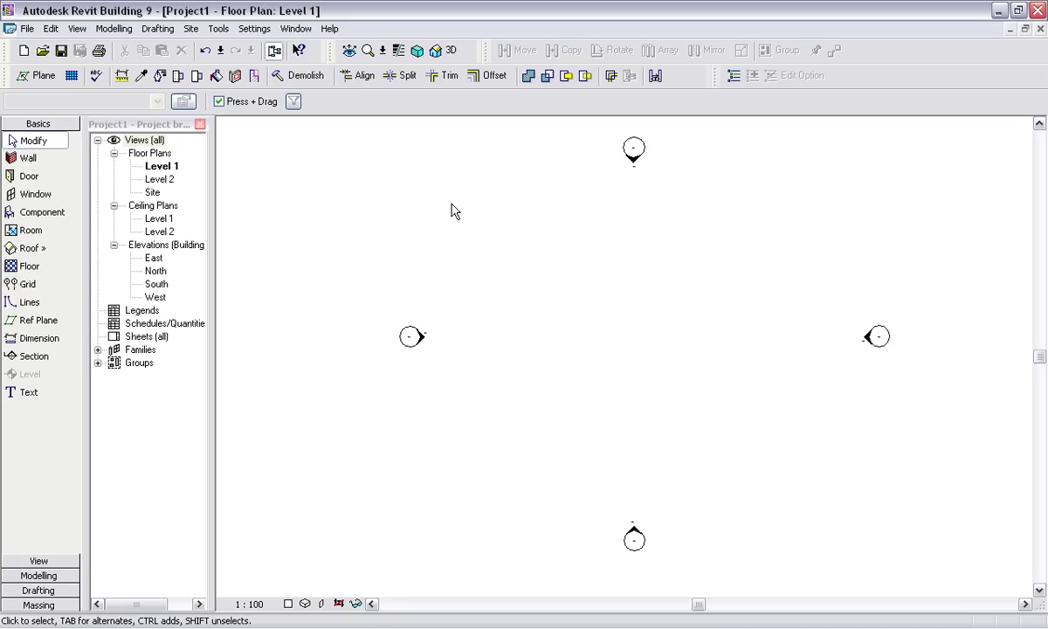
# Step: Create a new family from the Metric Generic Model.rft template in the Metric Templates folder
pyautogui.click(28, 32)
pyautogui.moveTo(35, 49)
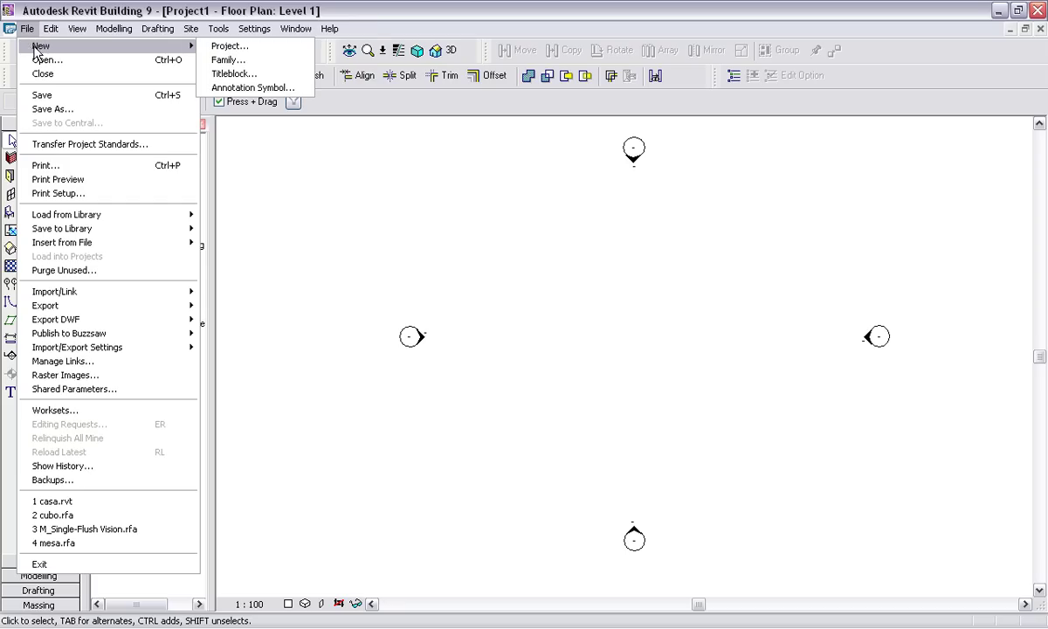
pyautogui.click(263, 59)
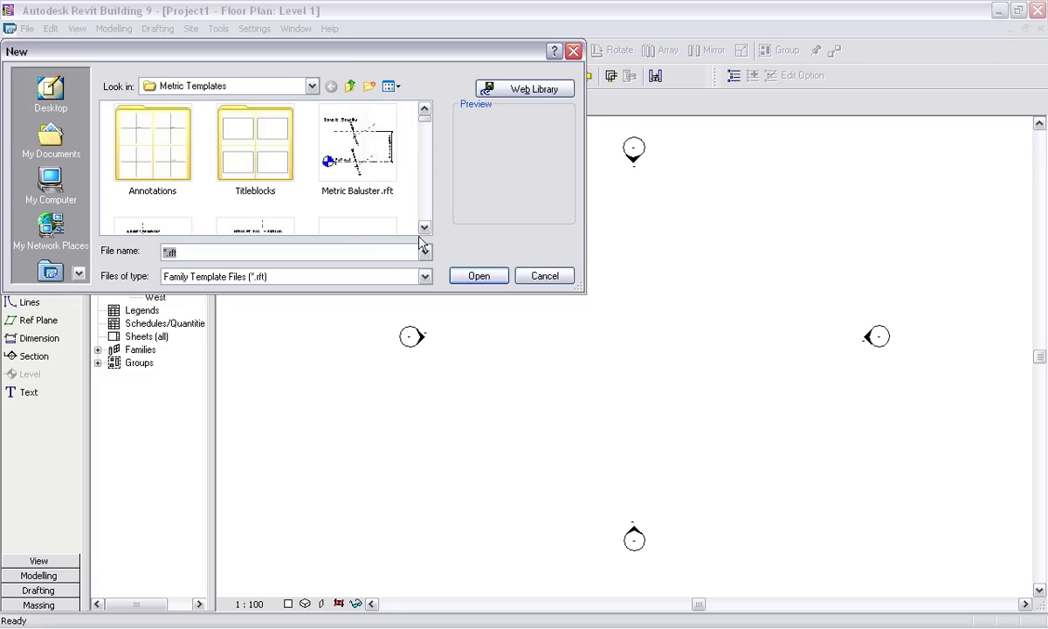
pyautogui.click(425, 228)
pyautogui.click(424, 228)
pyautogui.click(424, 228)
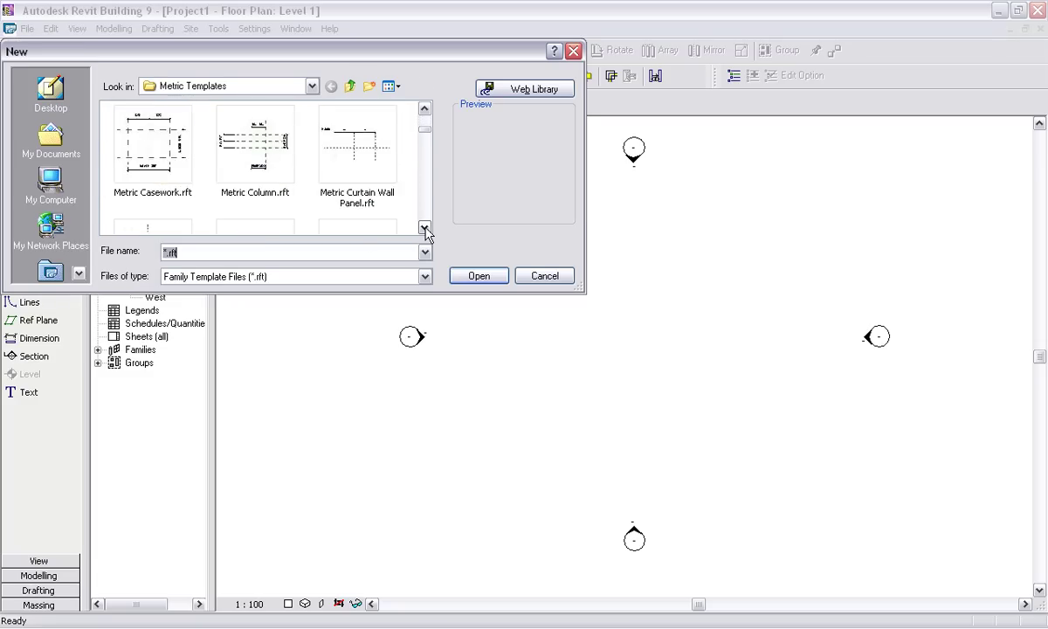
pyautogui.click(424, 228)
pyautogui.click(424, 228)
pyautogui.click(425, 228)
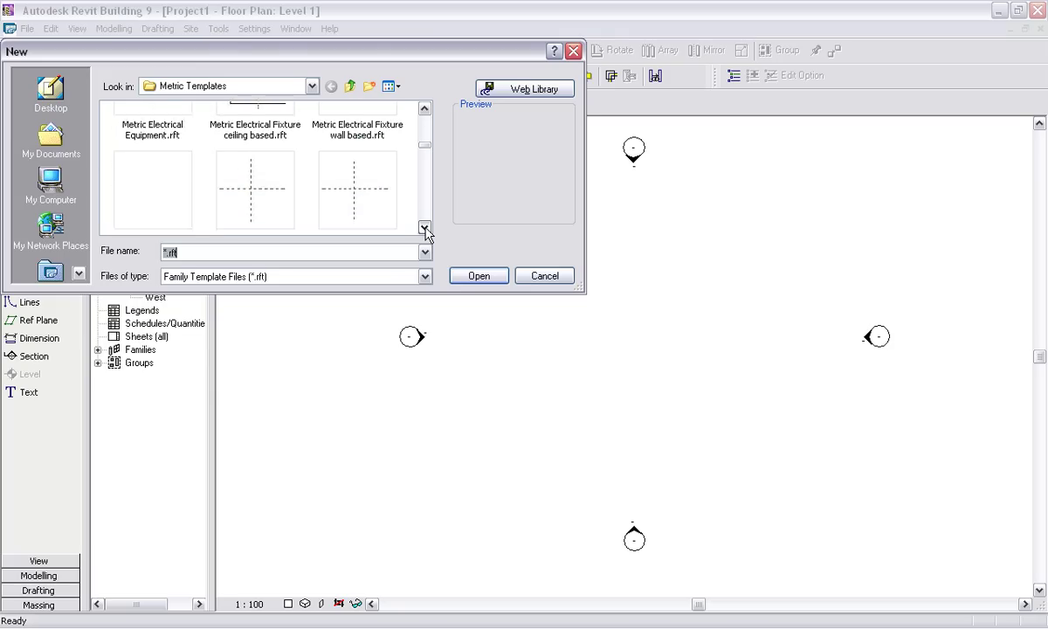
pyautogui.click(425, 228)
pyautogui.click(424, 228)
pyautogui.click(425, 228)
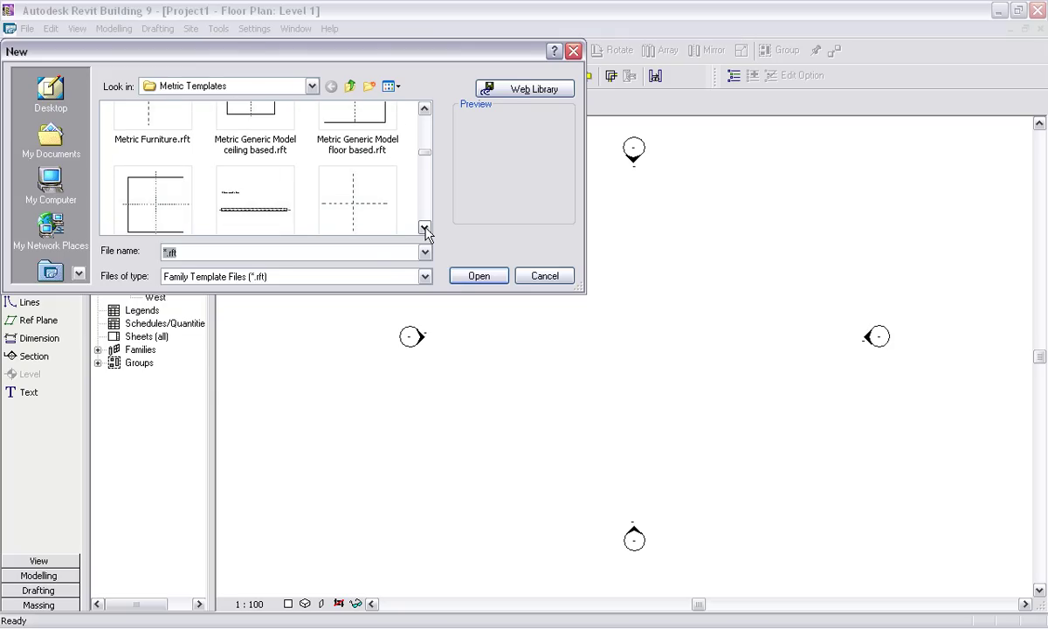
pyautogui.moveTo(436, 290); pyautogui.dragTo(435, 381)
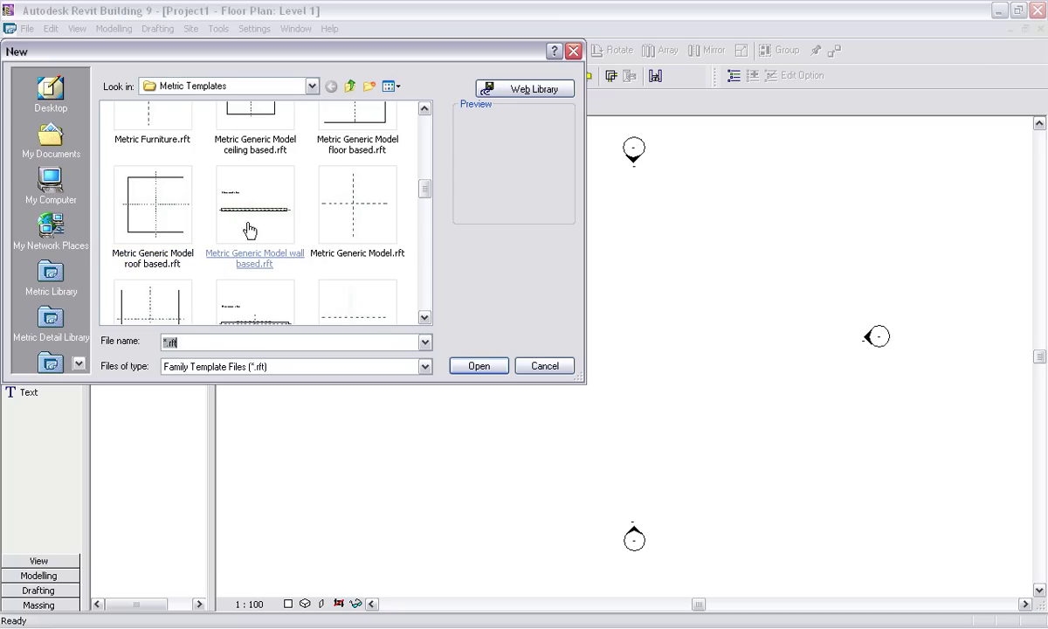
pyautogui.moveTo(425, 196); pyautogui.dragTo(424, 197)
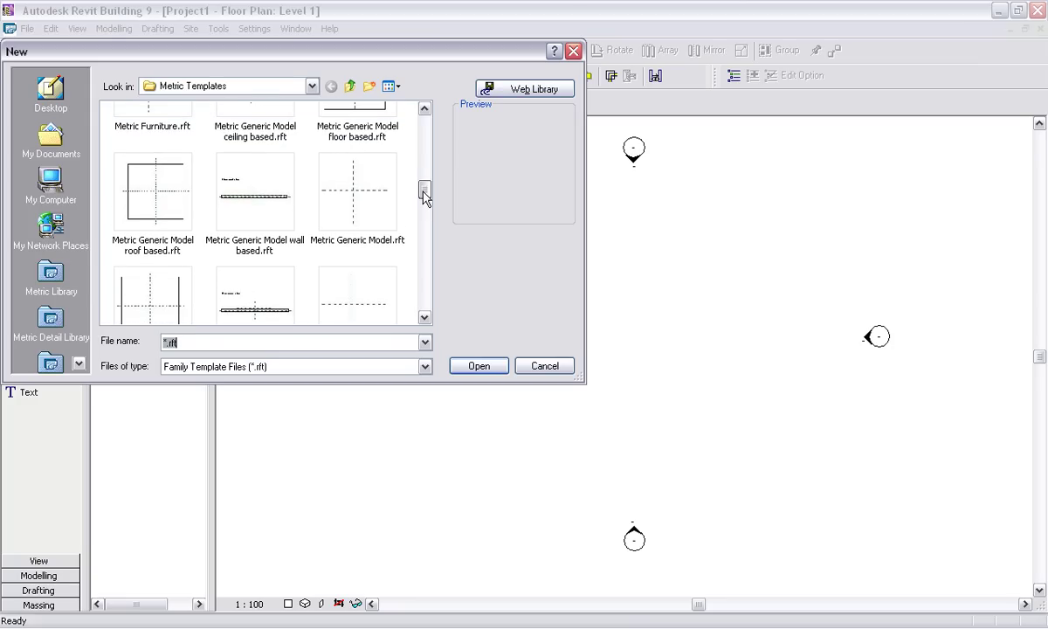
pyautogui.click(367, 190)
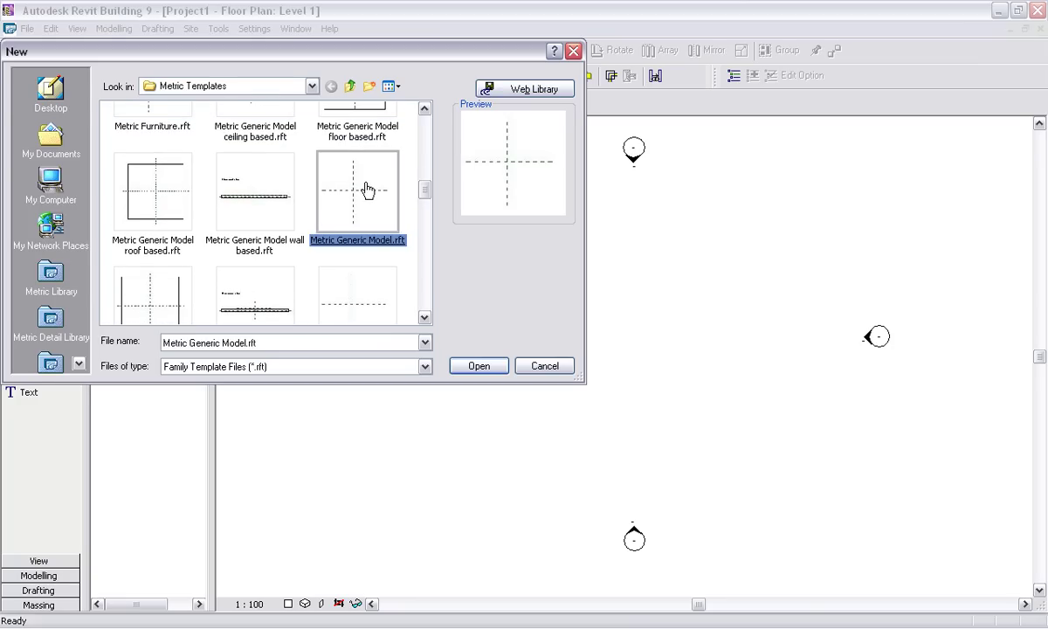
pyautogui.doubleClick(367, 190)
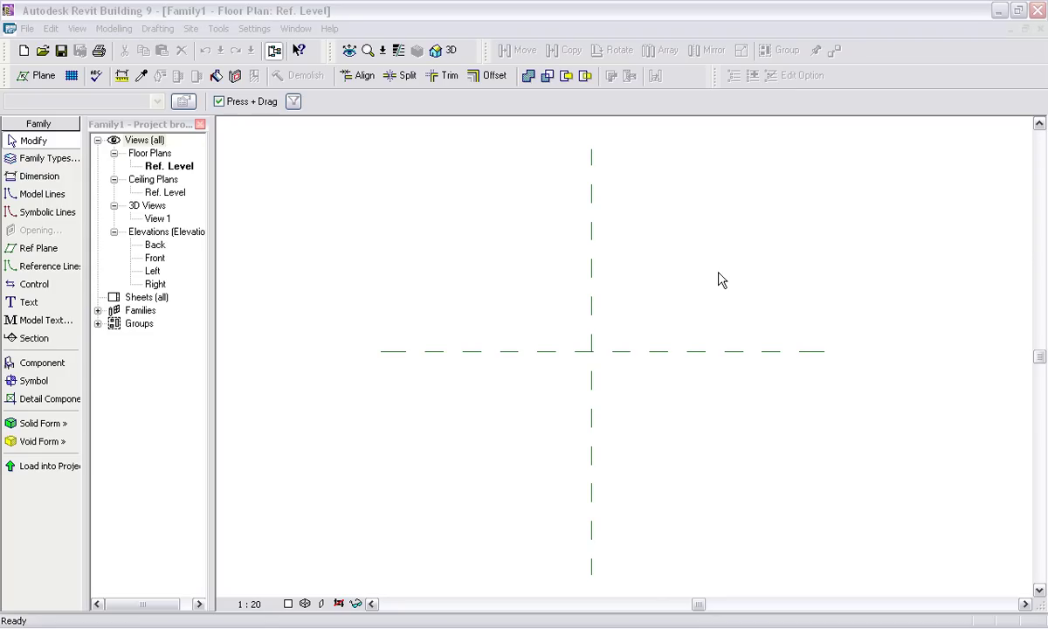
# Step: Set the family's length units to meters with 2 decimal places
pyautogui.click(719, 274)
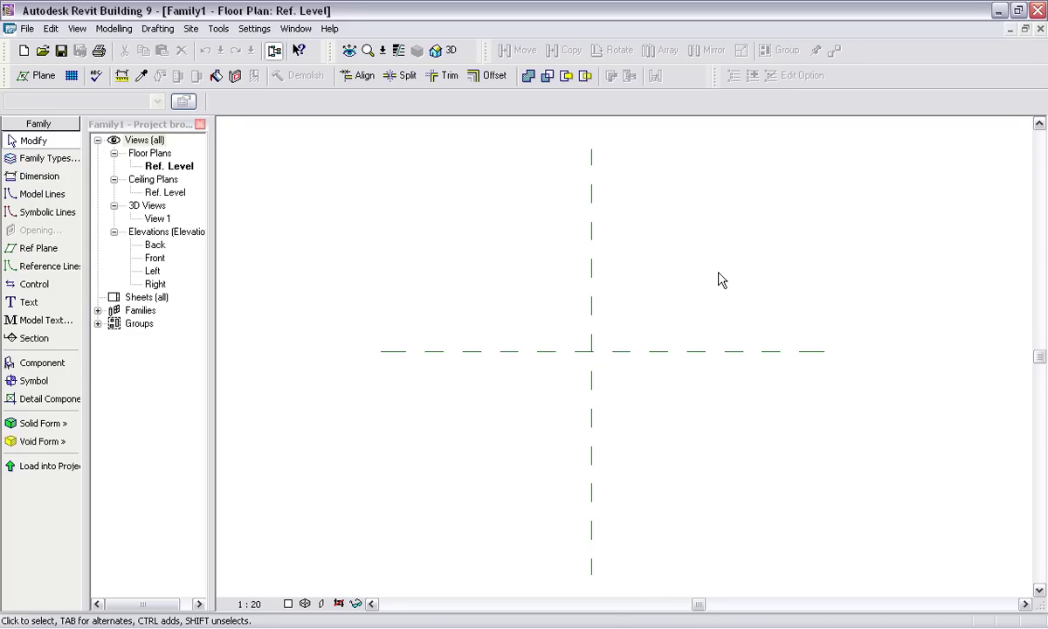
pyautogui.press('u')
pyautogui.press('n')
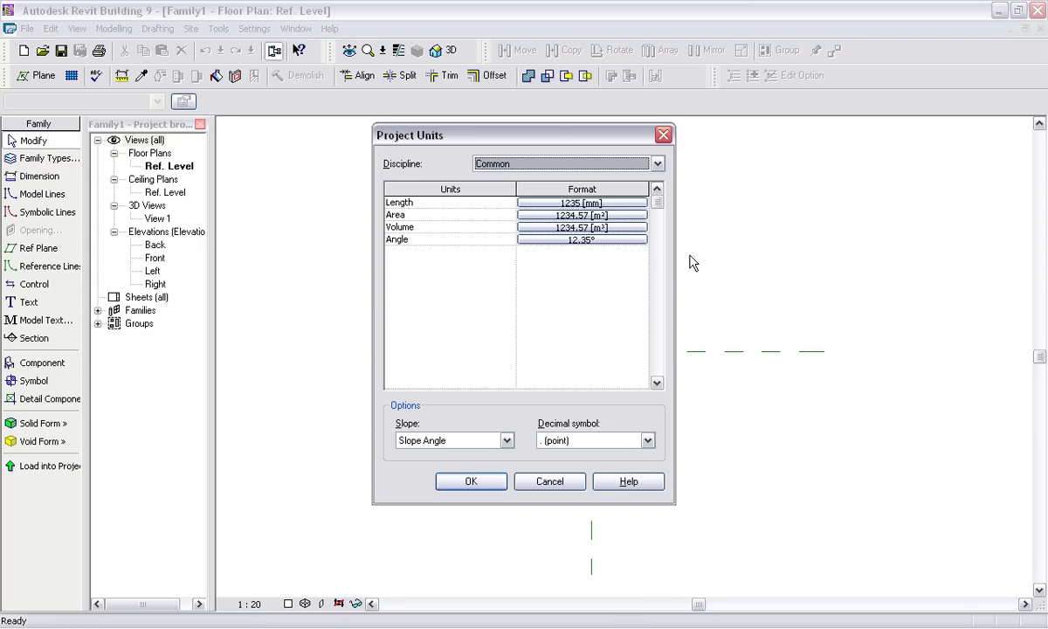
pyautogui.click(601, 208)
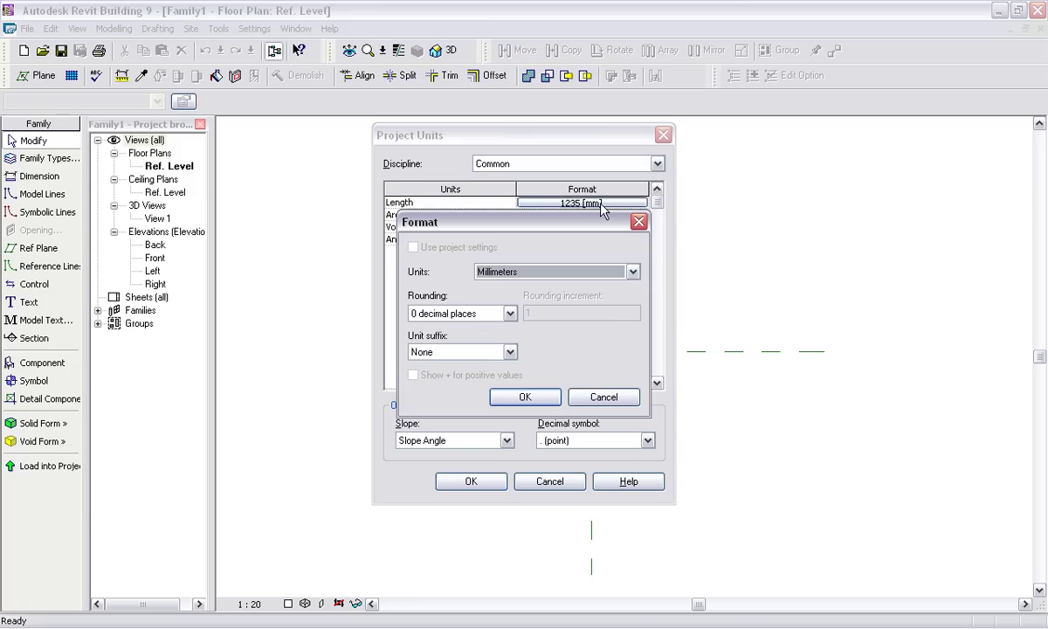
pyautogui.click(526, 273)
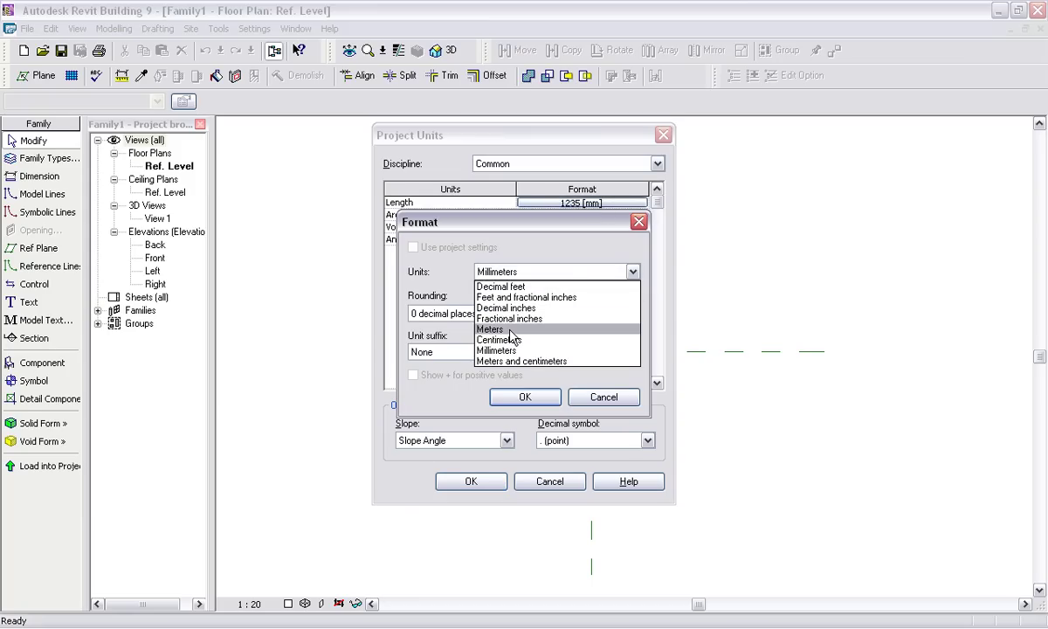
pyautogui.click(493, 330)
pyautogui.click(510, 314)
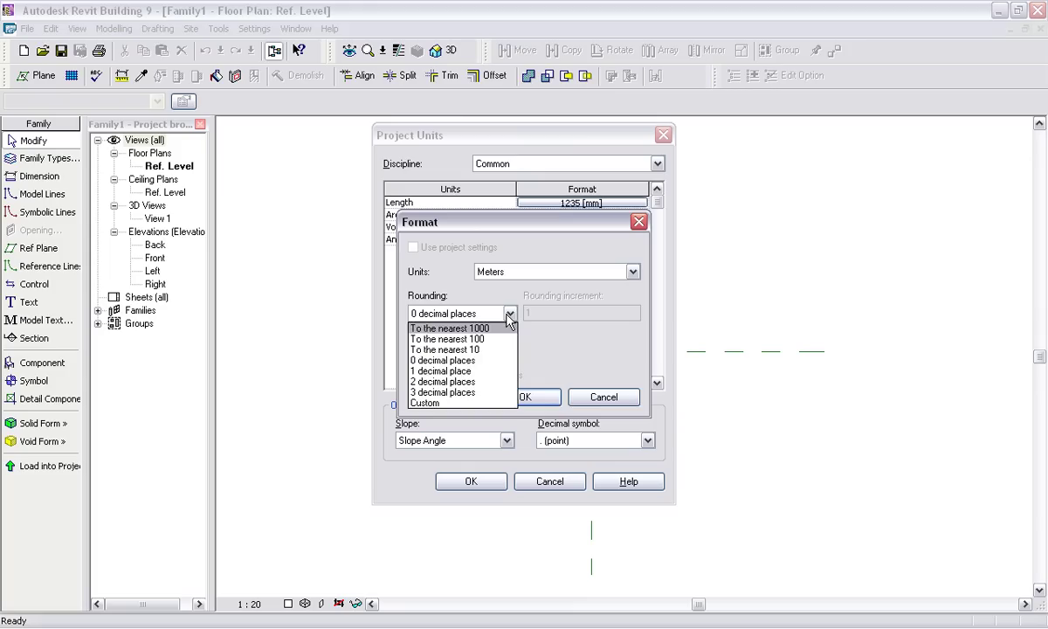
pyautogui.click(455, 387)
pyautogui.click(525, 396)
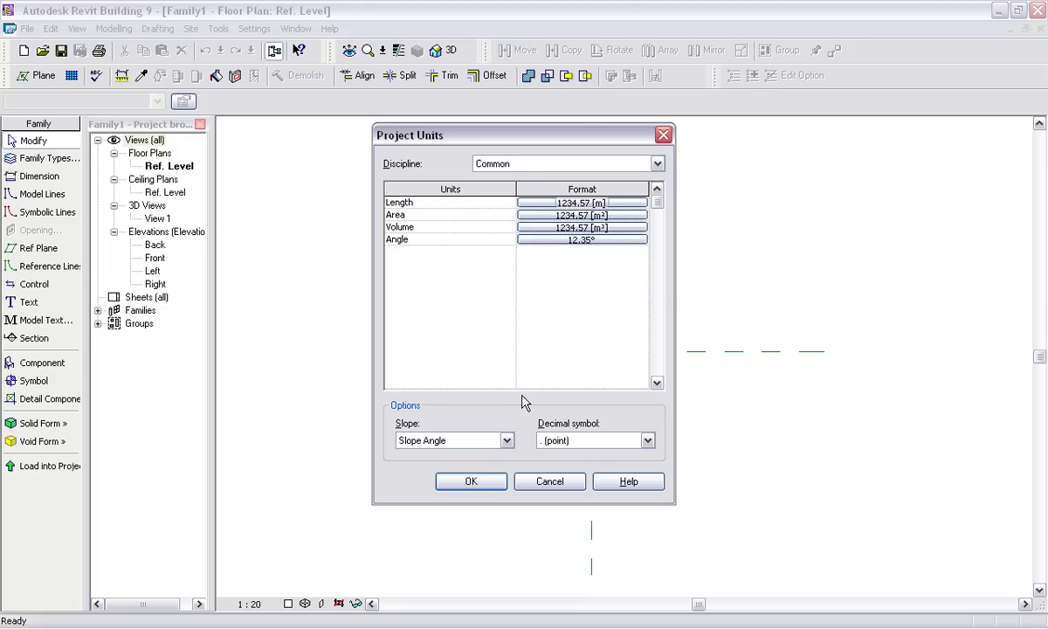
pyautogui.click(472, 482)
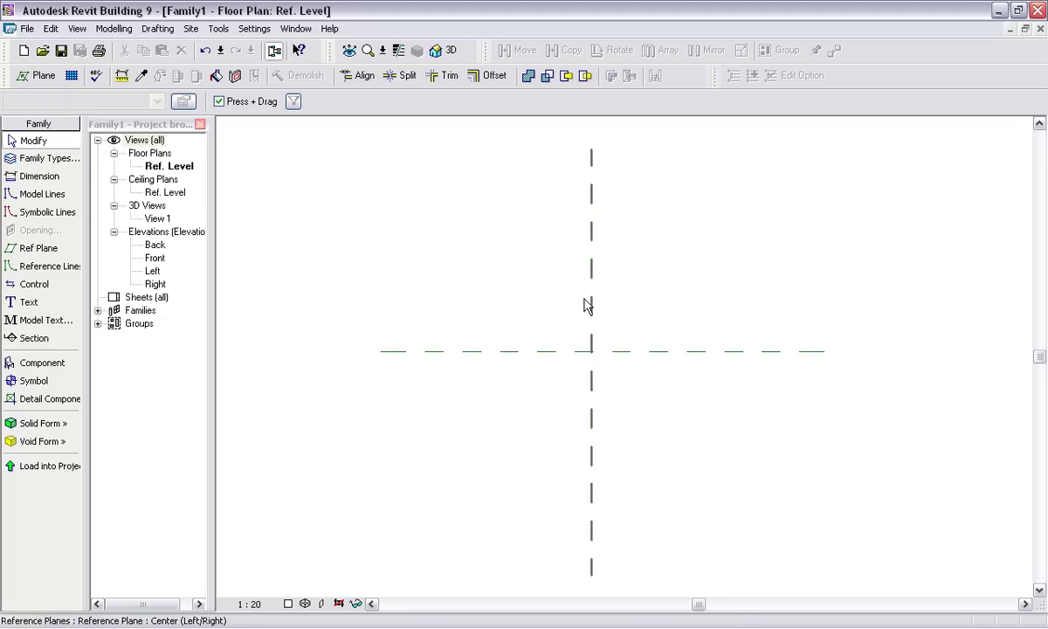
# Step: In the Ref. Level floor plan, draw a vertical reference plane 0.5 m to the right of the central vertical plane
pyautogui.doubleClick(154, 246)
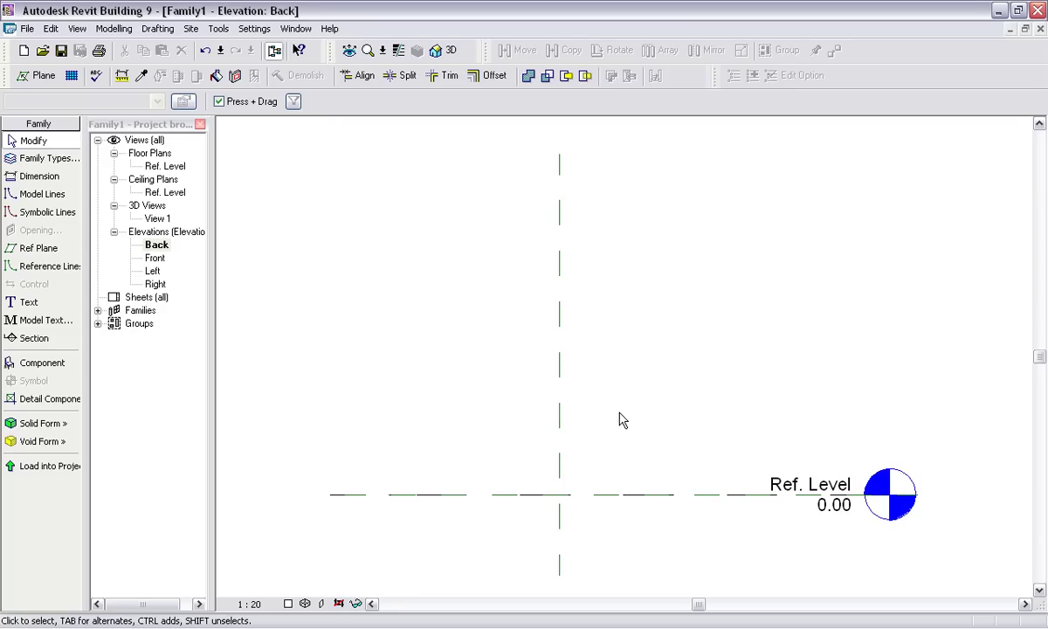
pyautogui.doubleClick(164, 166)
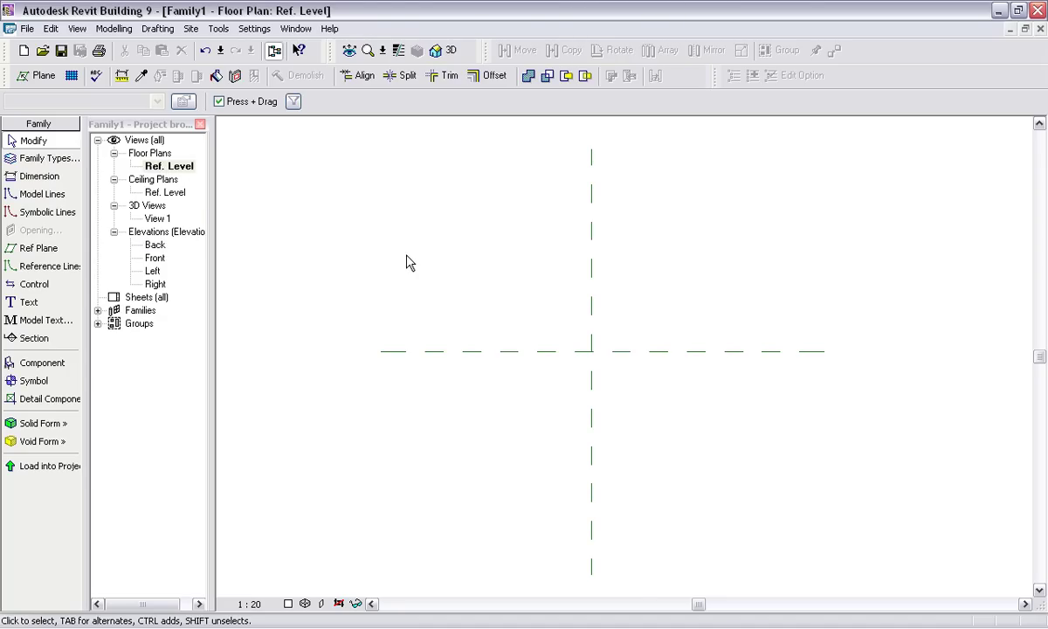
pyautogui.click(35, 251)
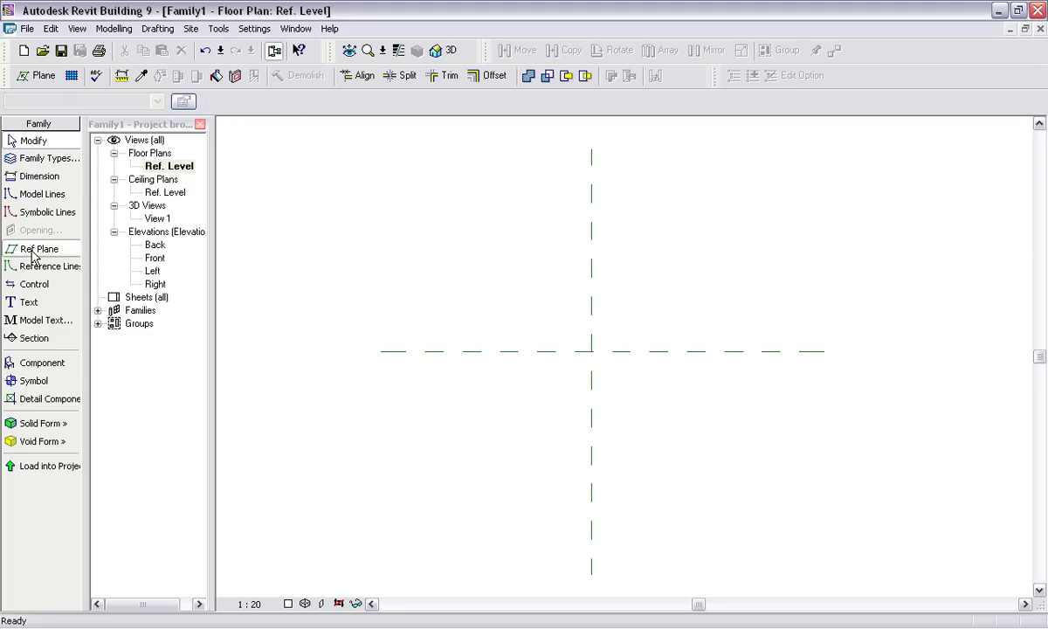
pyautogui.click(703, 221)
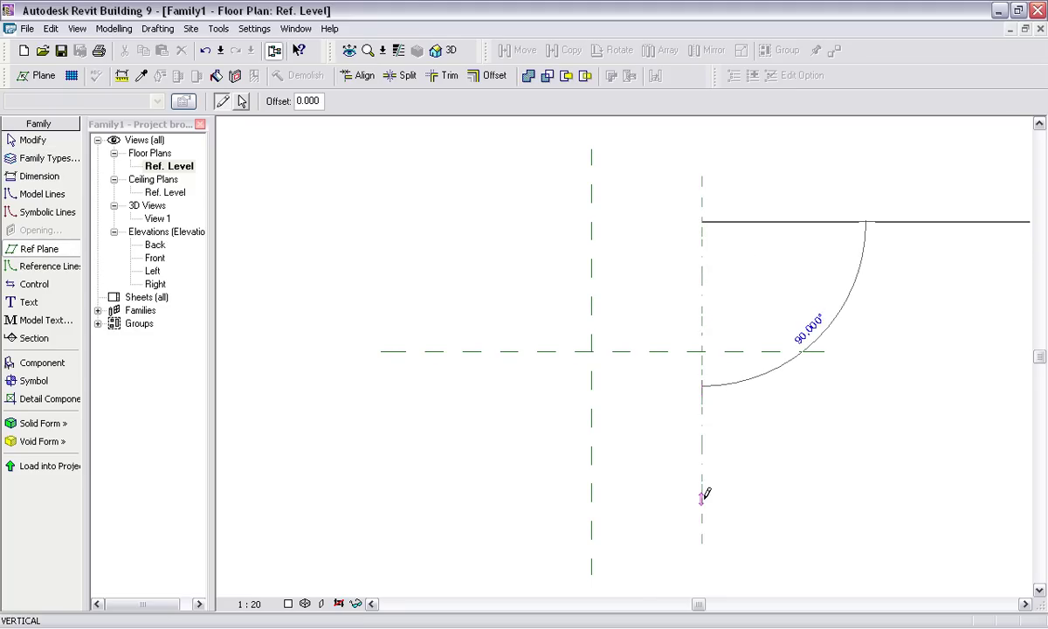
pyautogui.click(702, 495)
pyautogui.click(642, 269)
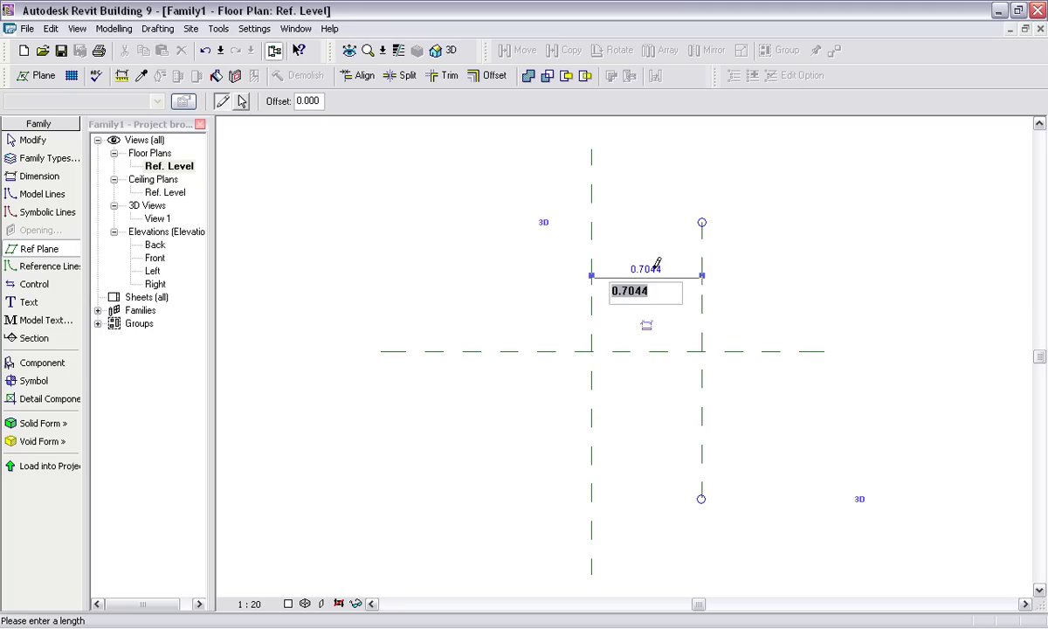
pyautogui.write('.5')
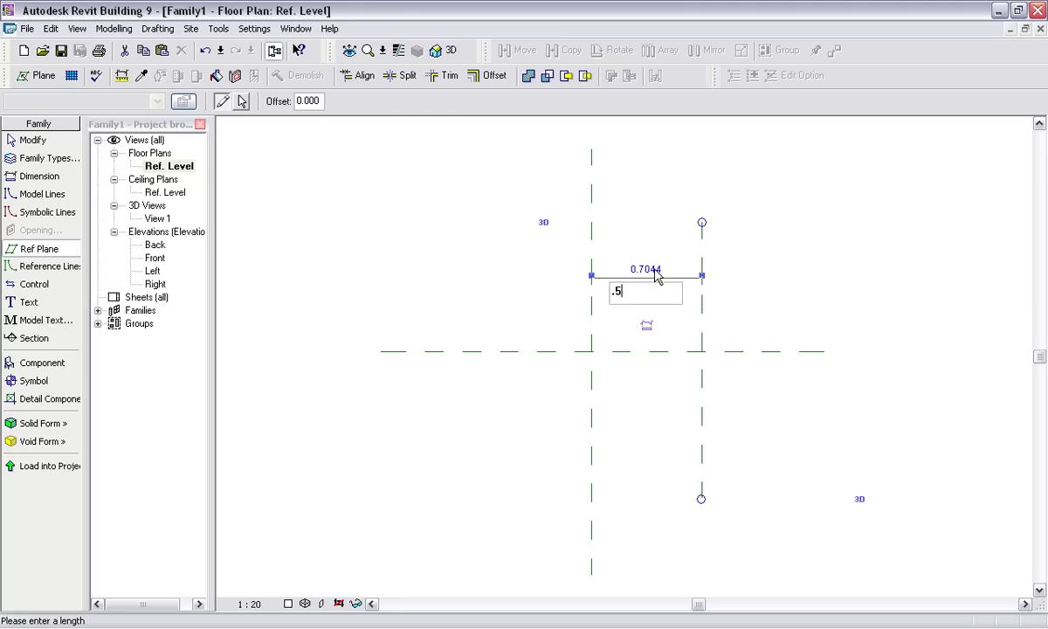
pyautogui.press('Return')
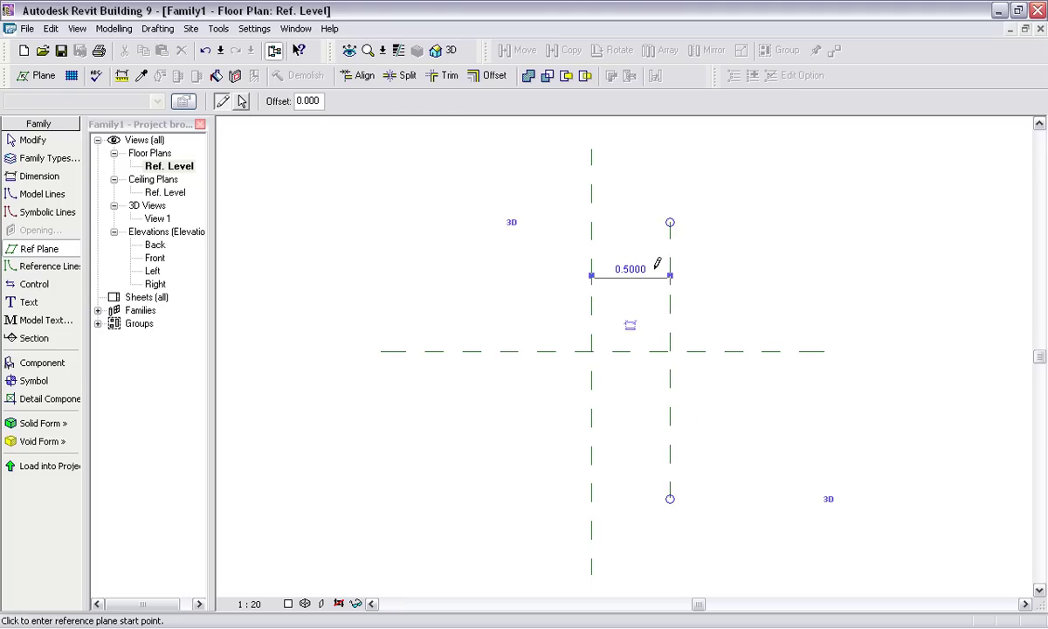
# Step: Draw a second vertical reference plane 0.5 m to the left of the central vertical plane
pyautogui.click(524, 222)
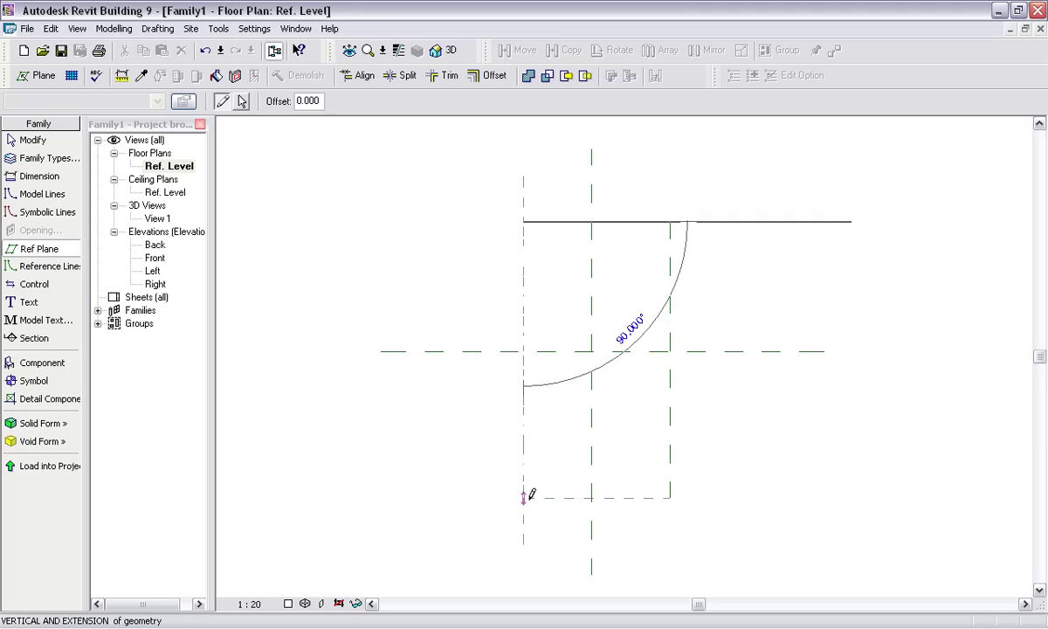
pyautogui.click(524, 498)
pyautogui.click(557, 266)
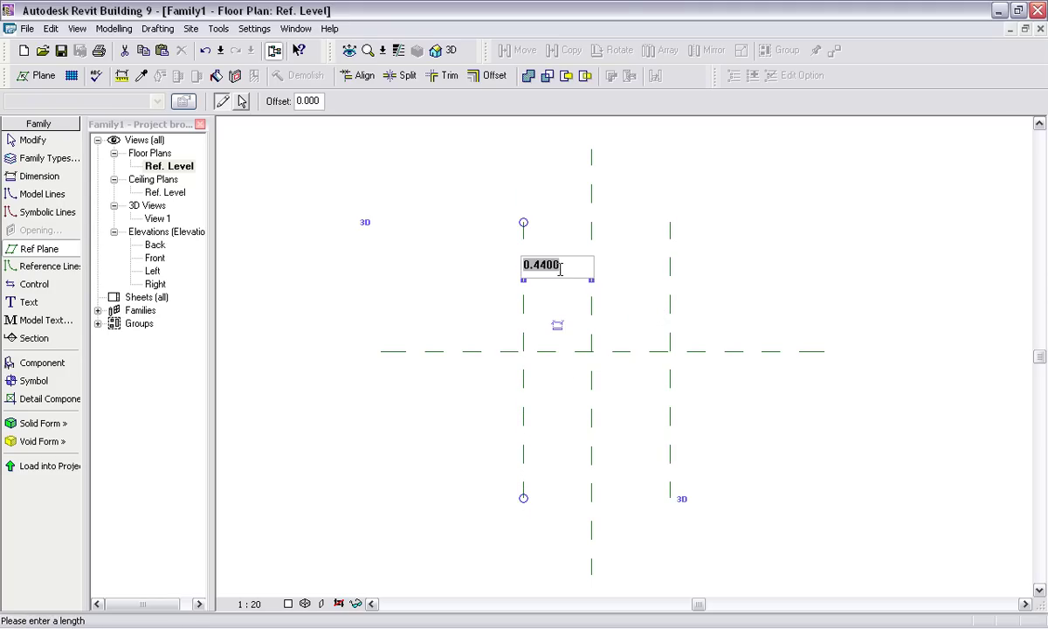
pyautogui.write('.5')
pyautogui.press('Return')
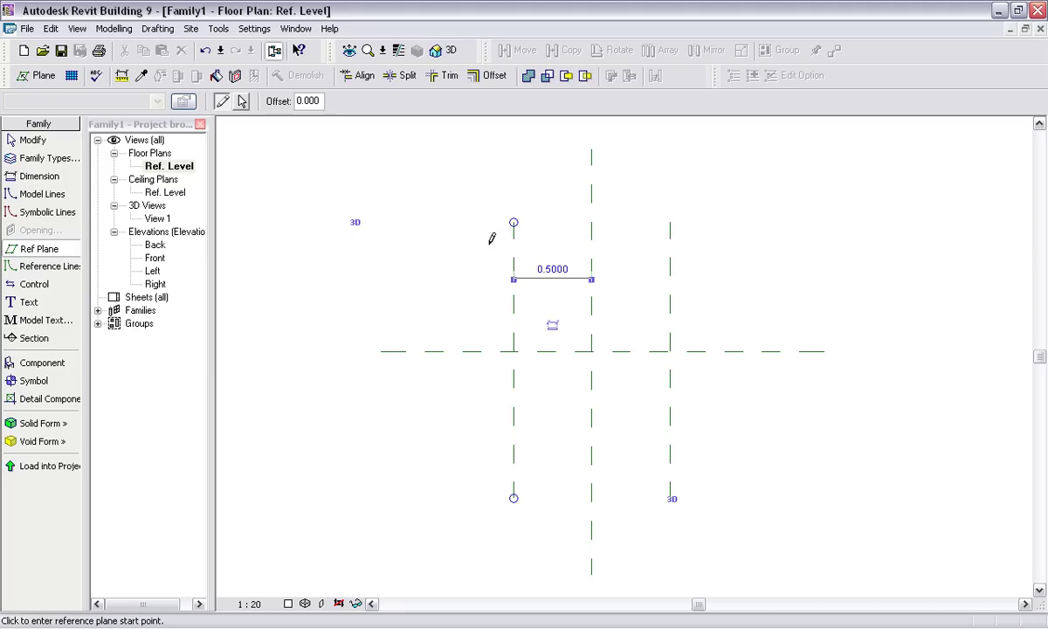
# Step: Draw a horizontal reference plane 0.5 m above the central horizontal plane, crossing both offset vertical planes
pyautogui.click(492, 241)
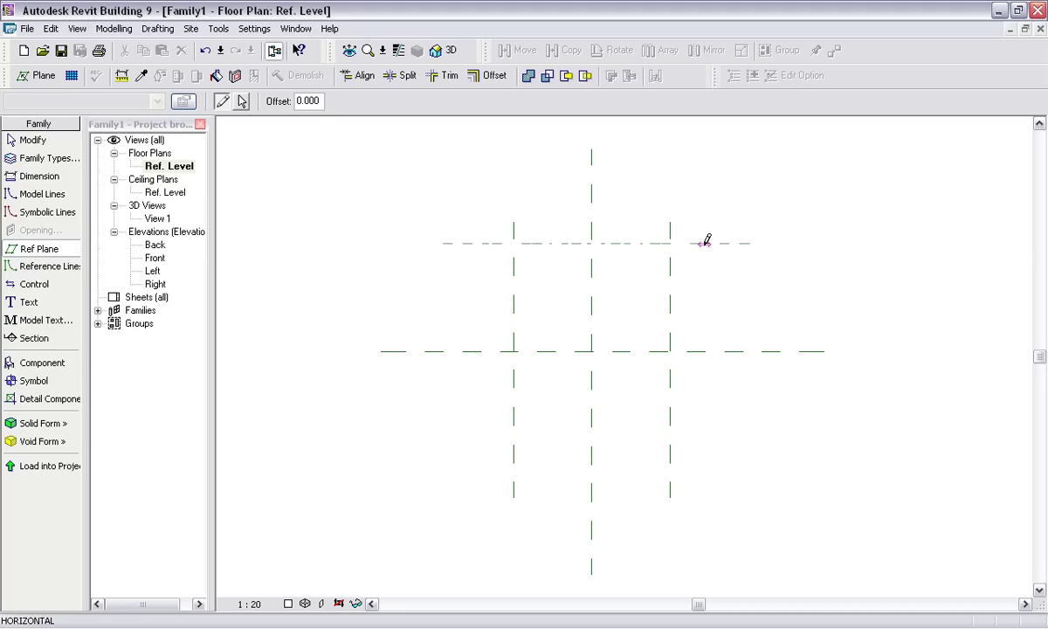
pyautogui.click(705, 242)
pyautogui.click(522, 299)
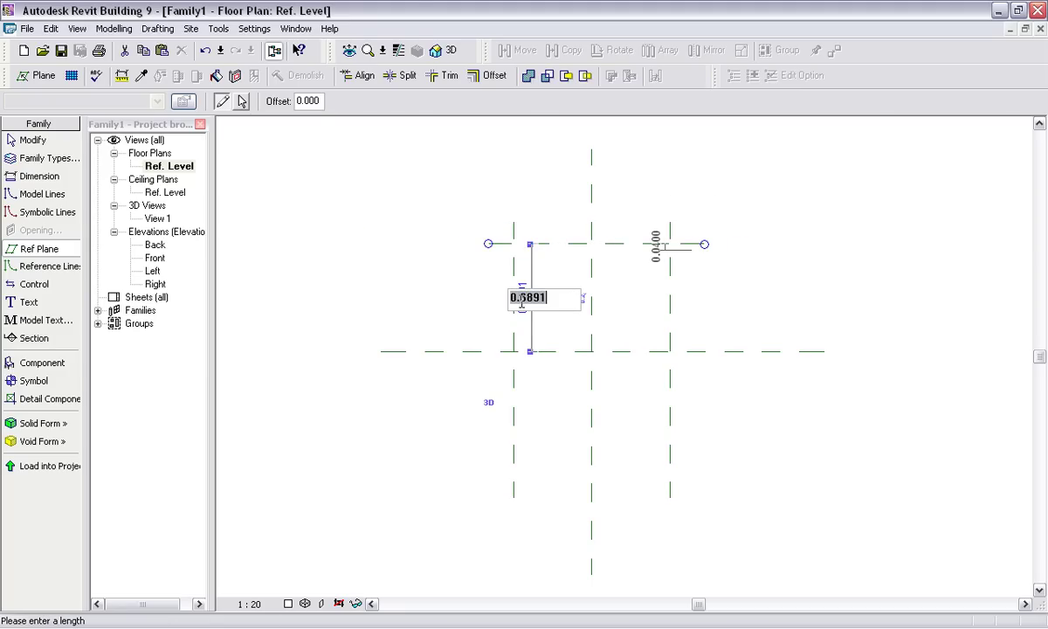
pyautogui.write('.5')
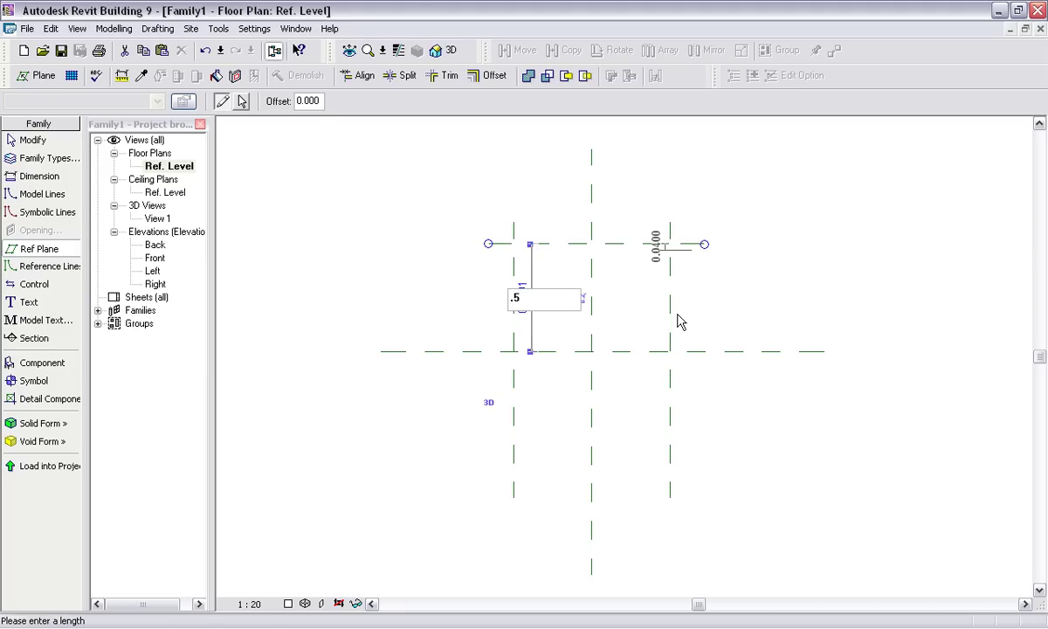
pyautogui.press('Return')
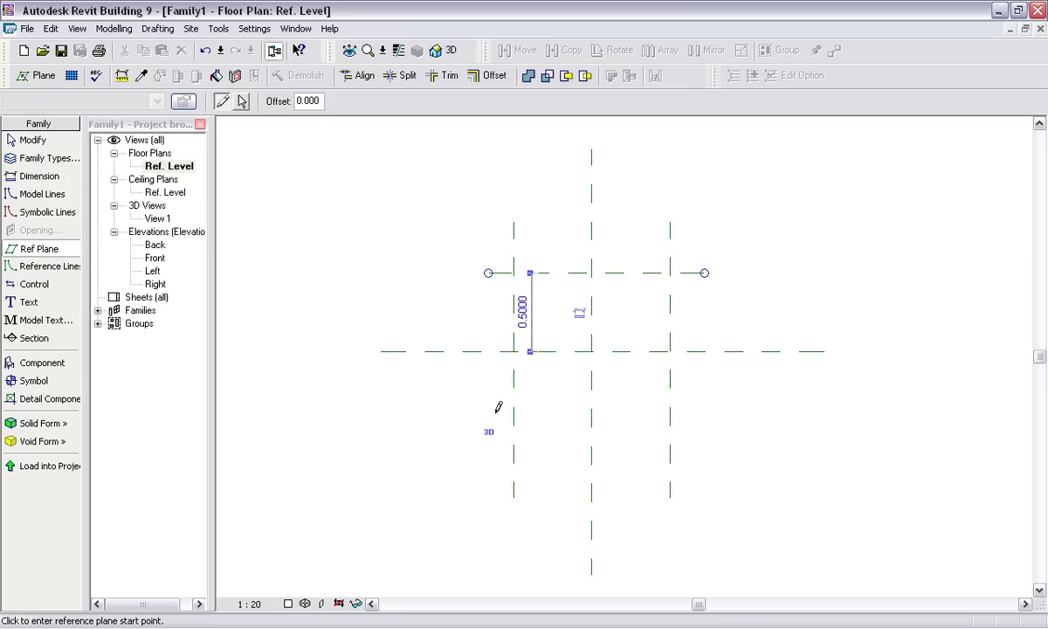
# Step: Draw another horizontal reference plane 0.5 m below the central horizontal plane and finish placing reference planes
pyautogui.click(490, 419)
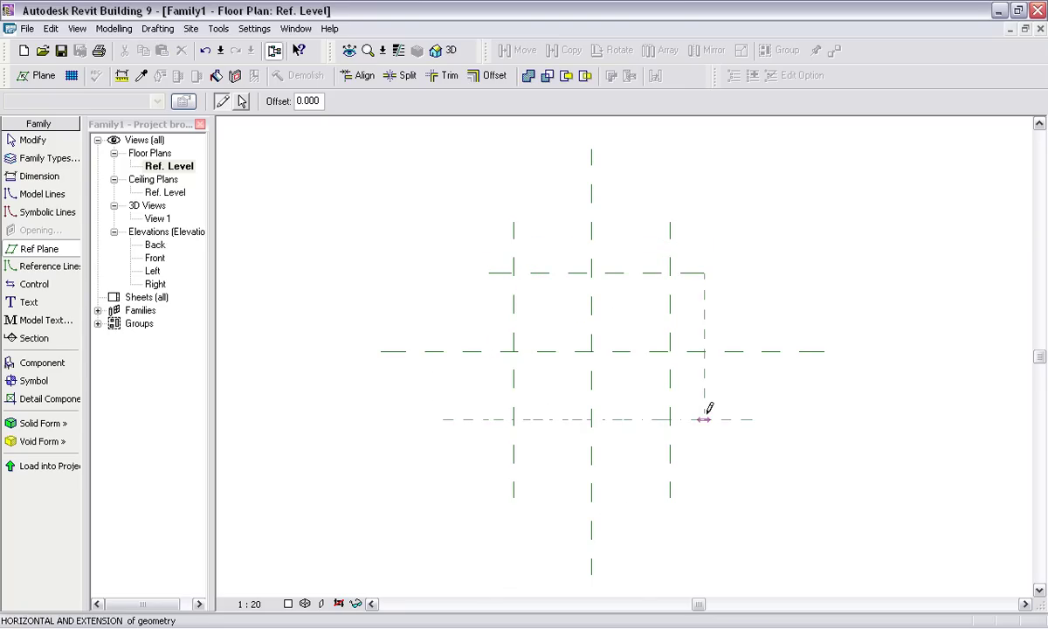
pyautogui.click(704, 419)
pyautogui.click(522, 384)
pyautogui.write('.')
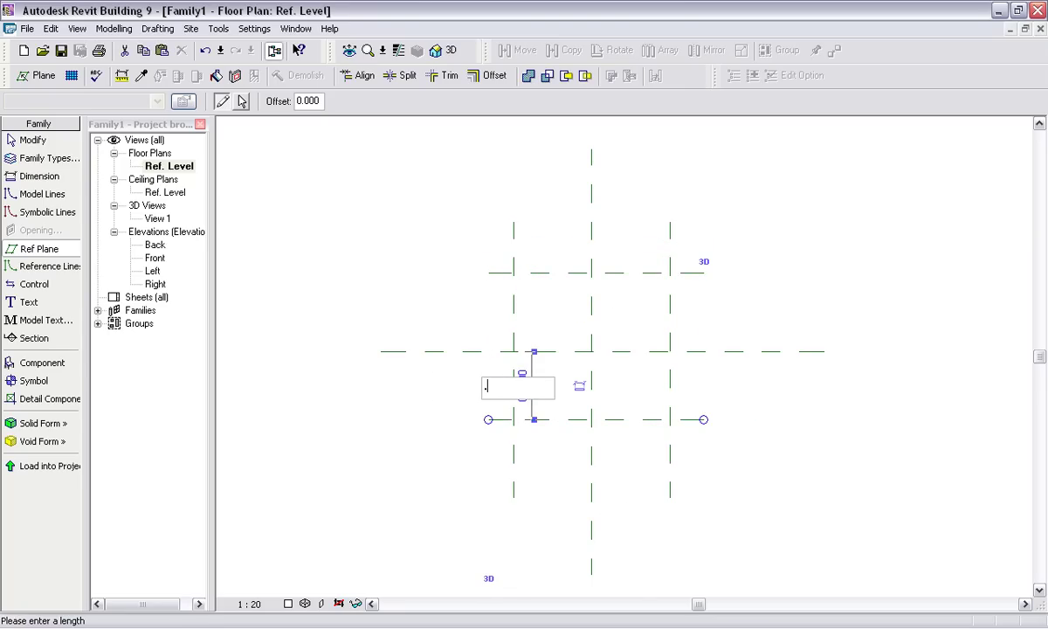
pyautogui.write('5')
pyautogui.press('Return')
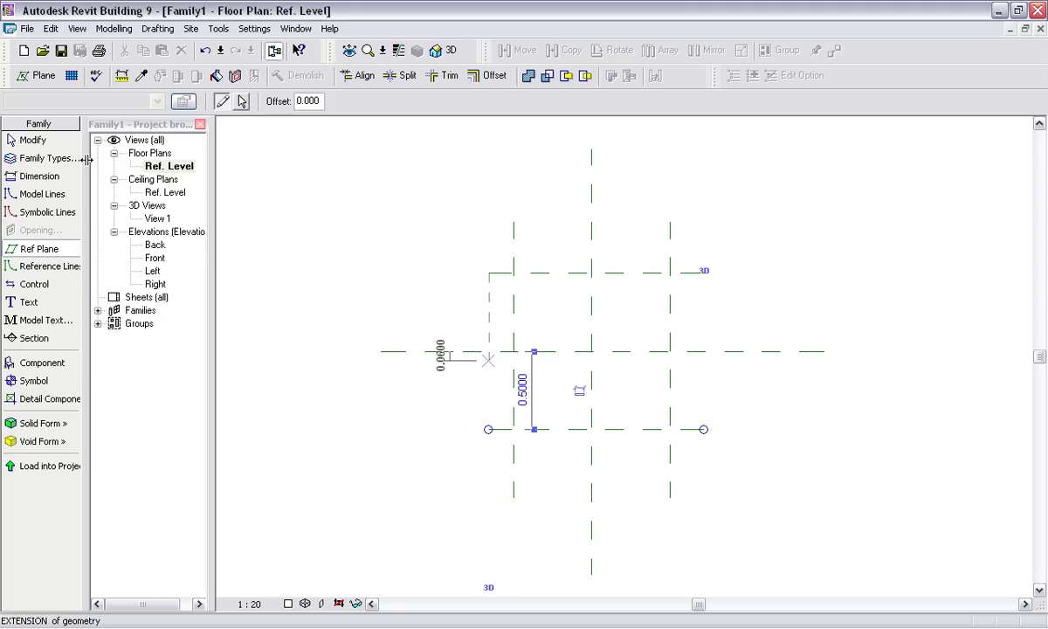
pyautogui.click(33, 141)
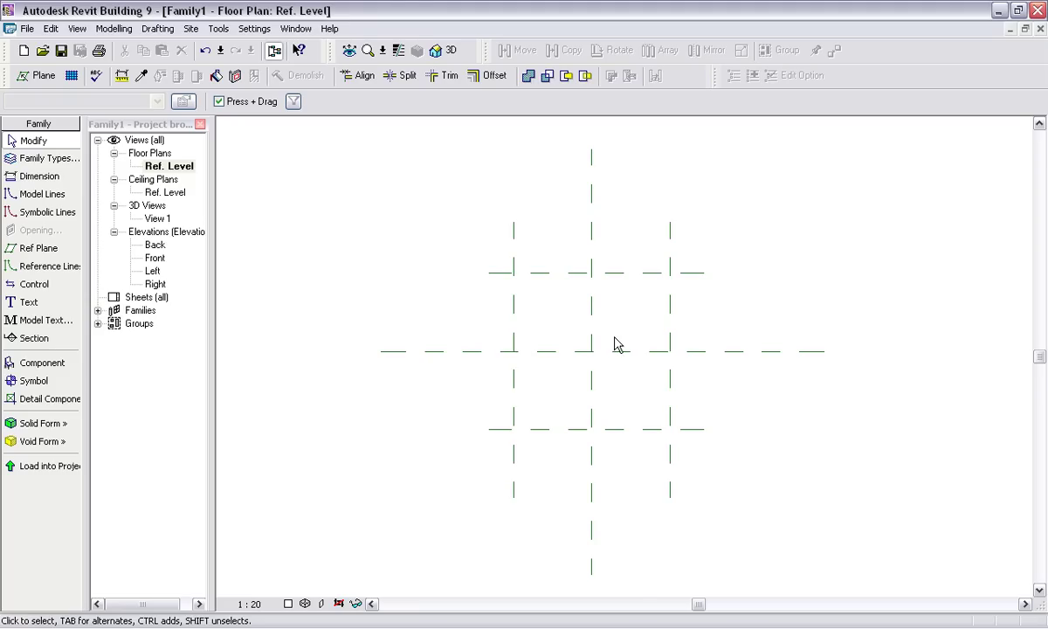
# Step: In the Back elevation, draw a horizontal reference plane about 1.00 m above the Ref. Level, crossing the three vertical planes
pyautogui.doubleClick(156, 246)
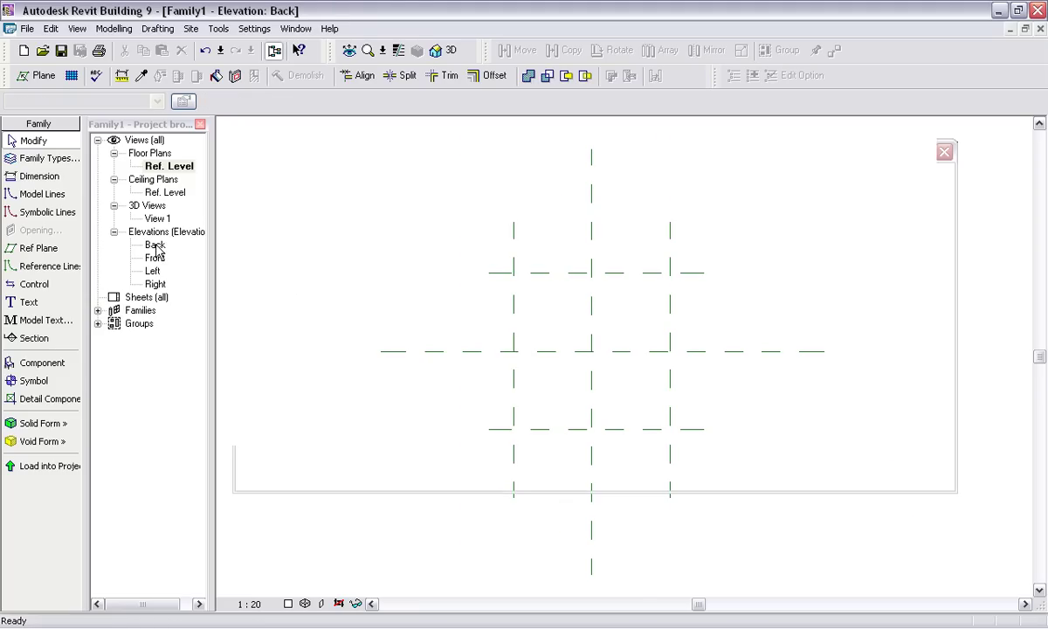
pyautogui.scroll(-1, 509, 312)
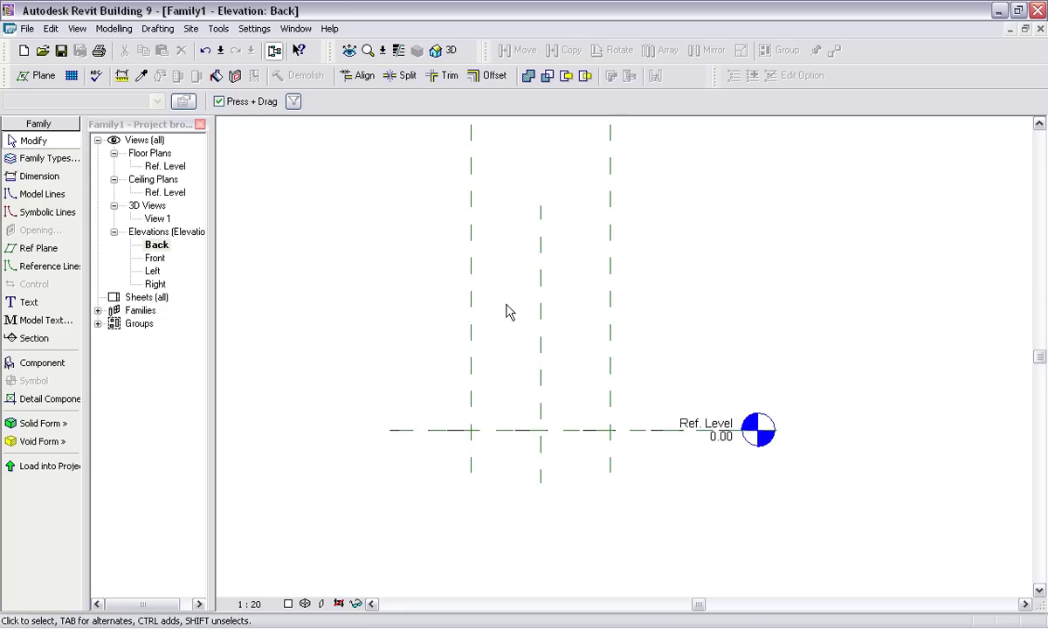
pyautogui.moveTo(510, 309); pyautogui.dragTo(504, 393, button='middle')
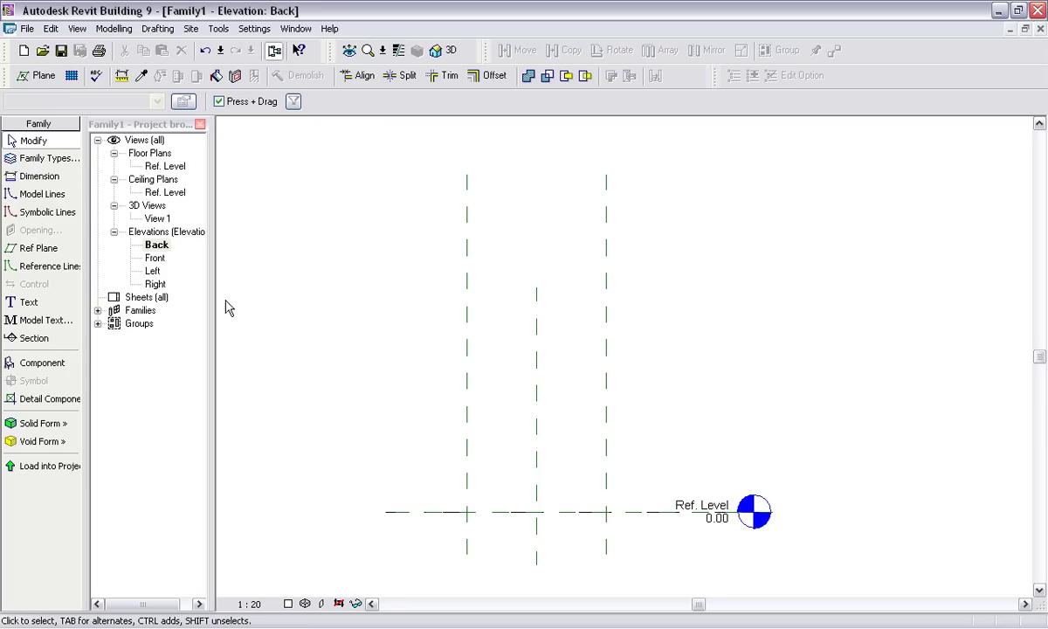
pyautogui.click(49, 246)
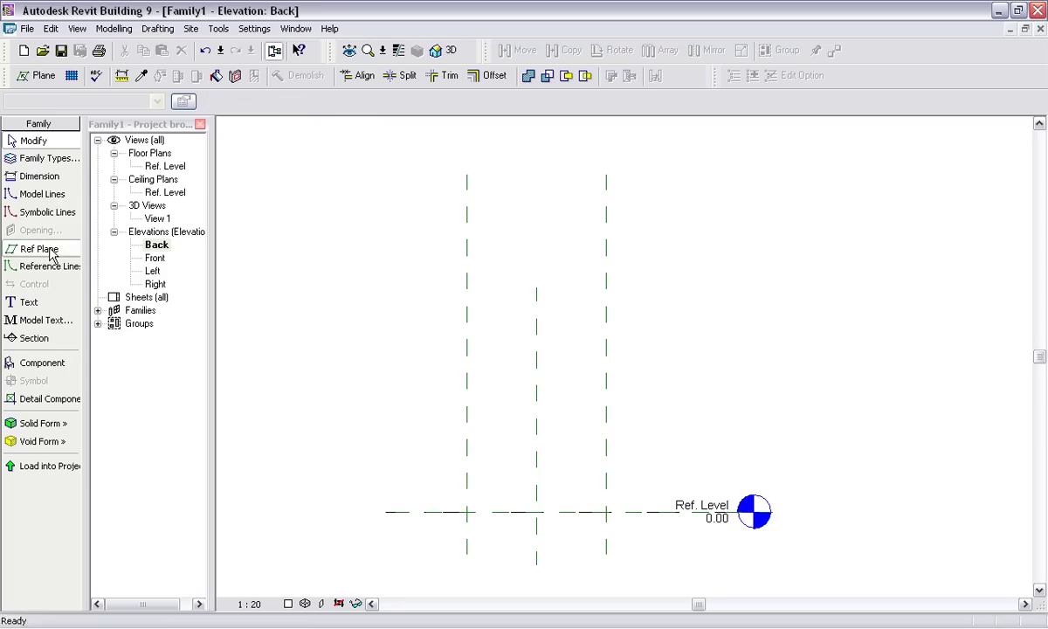
pyautogui.click(421, 371)
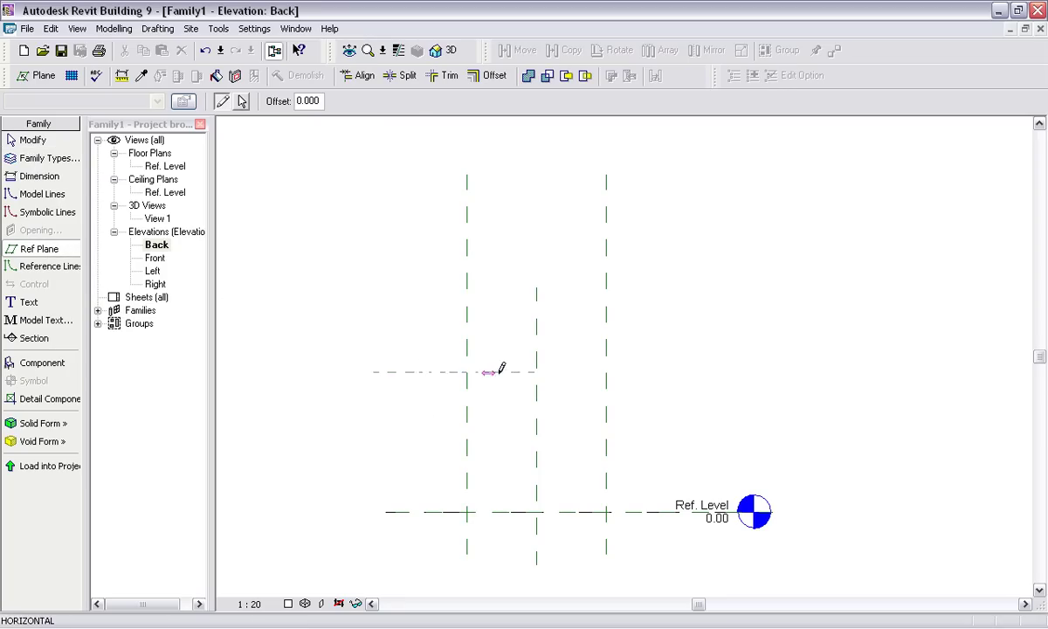
pyautogui.click(670, 372)
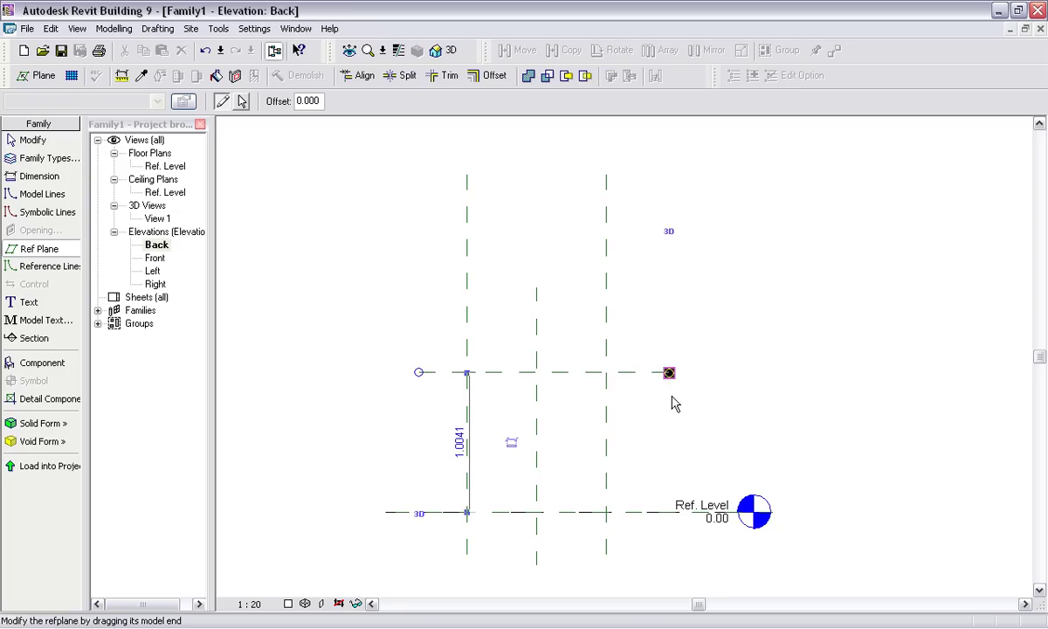
# Step: Set the new horizontal plane's height above the Ref. Level to 1 m and finish placing reference planes
pyautogui.click(459, 436)
pyautogui.write('1')
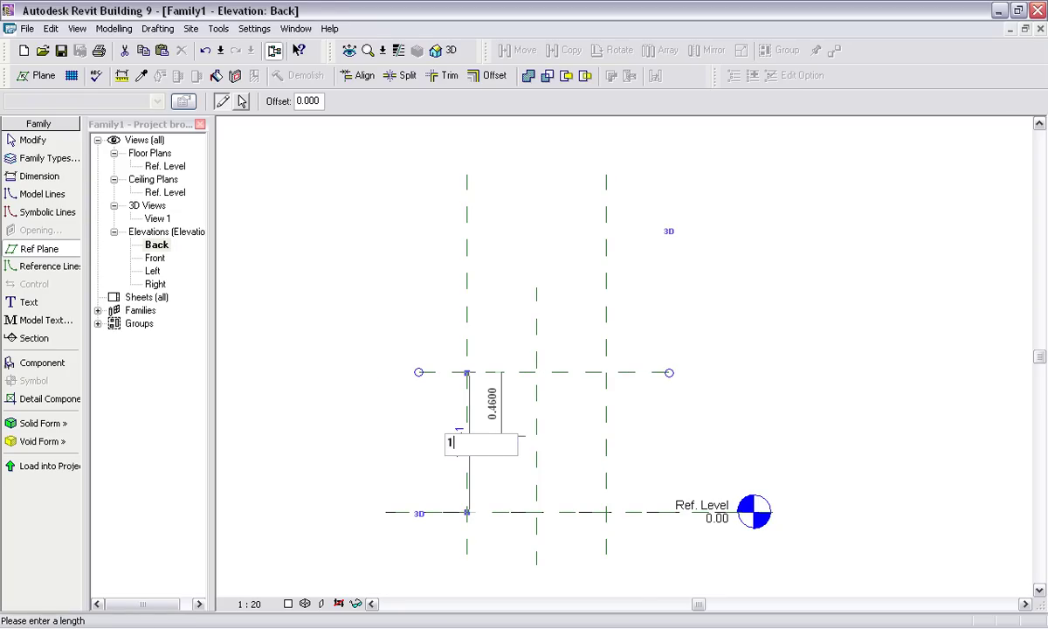
pyautogui.press('Return')
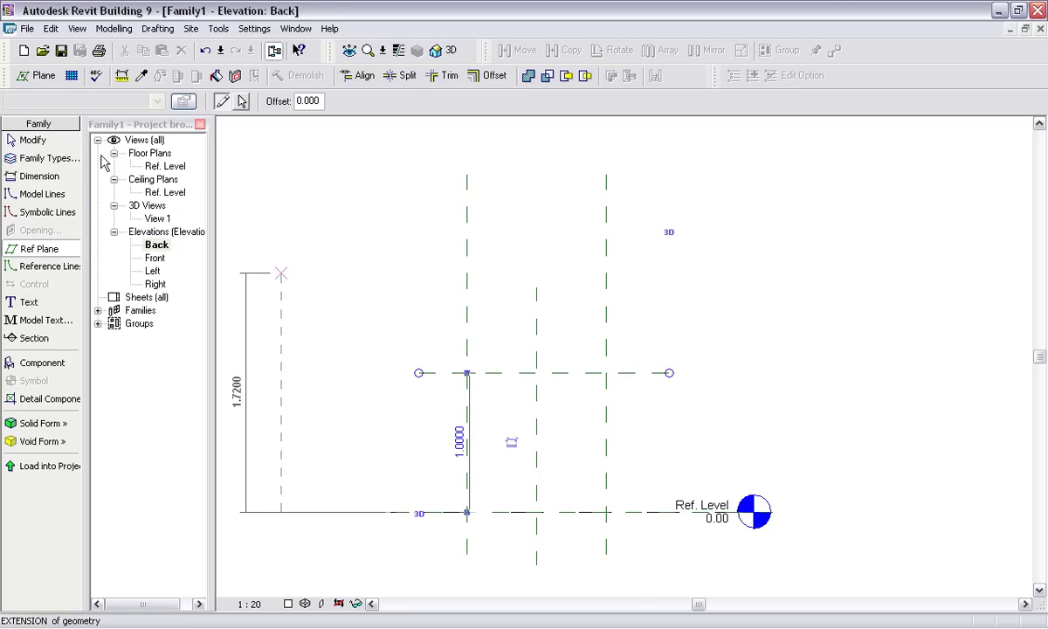
pyautogui.click(47, 139)
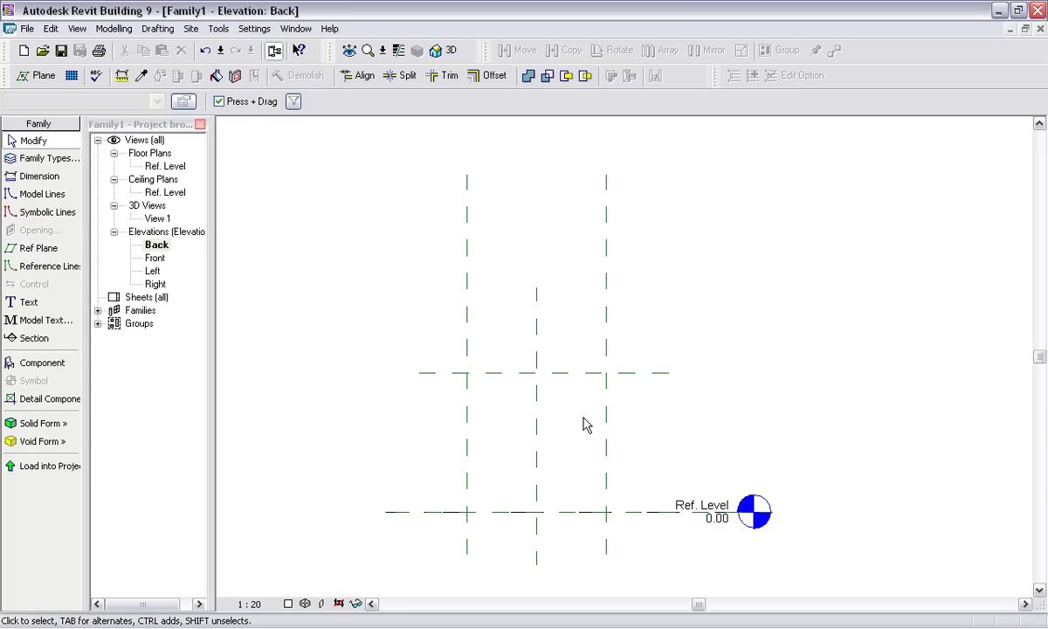
pyautogui.scroll(2, 586, 424)
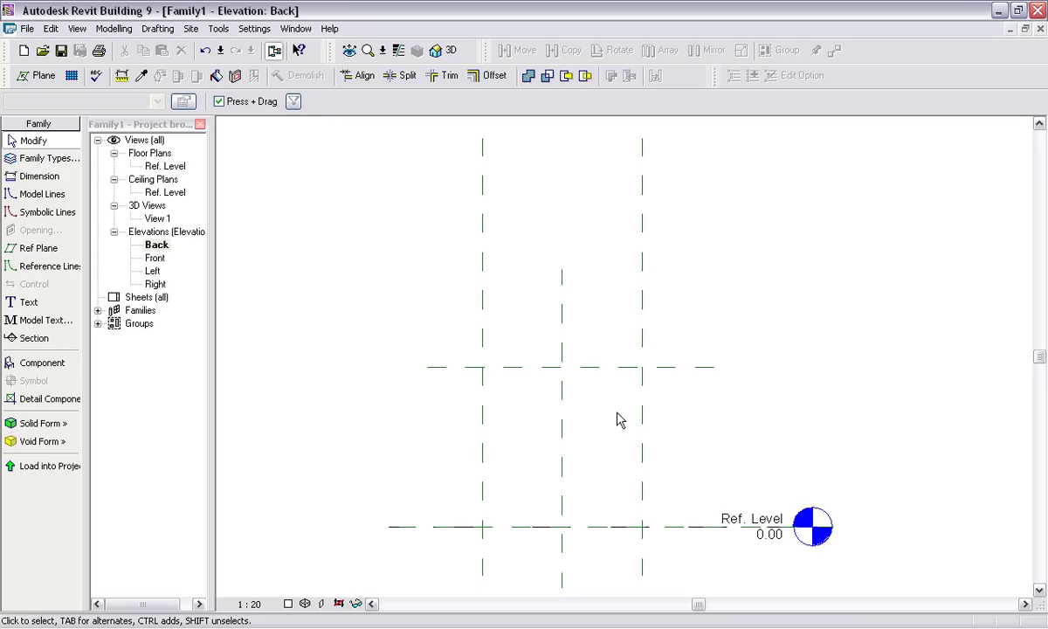
# Step: Start a solid extrusion in the Ref. Level floor plan with a depth of 1 m
pyautogui.doubleClick(164, 166)
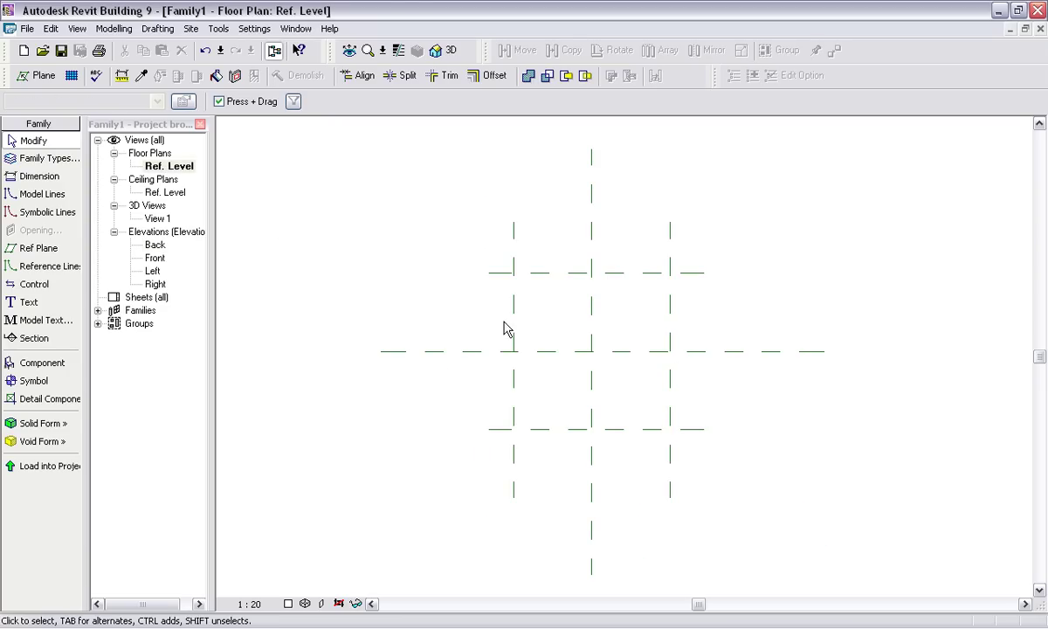
pyautogui.scroll(1, 546, 321)
pyautogui.press('F8')
pyautogui.moveTo(546, 321); pyautogui.dragTo(537, 320)
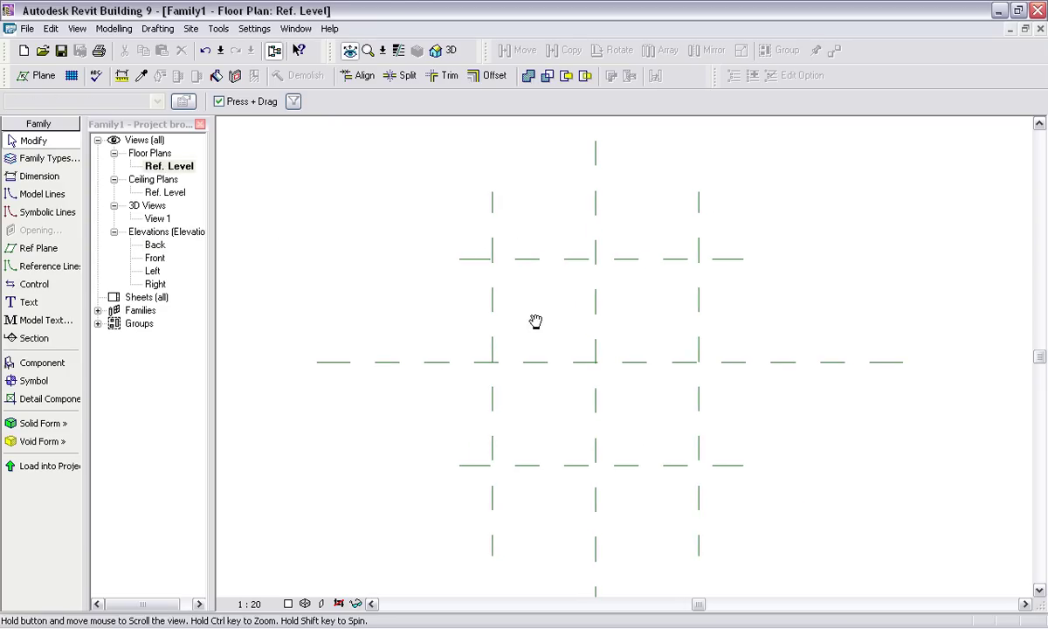
pyautogui.press('Escape')
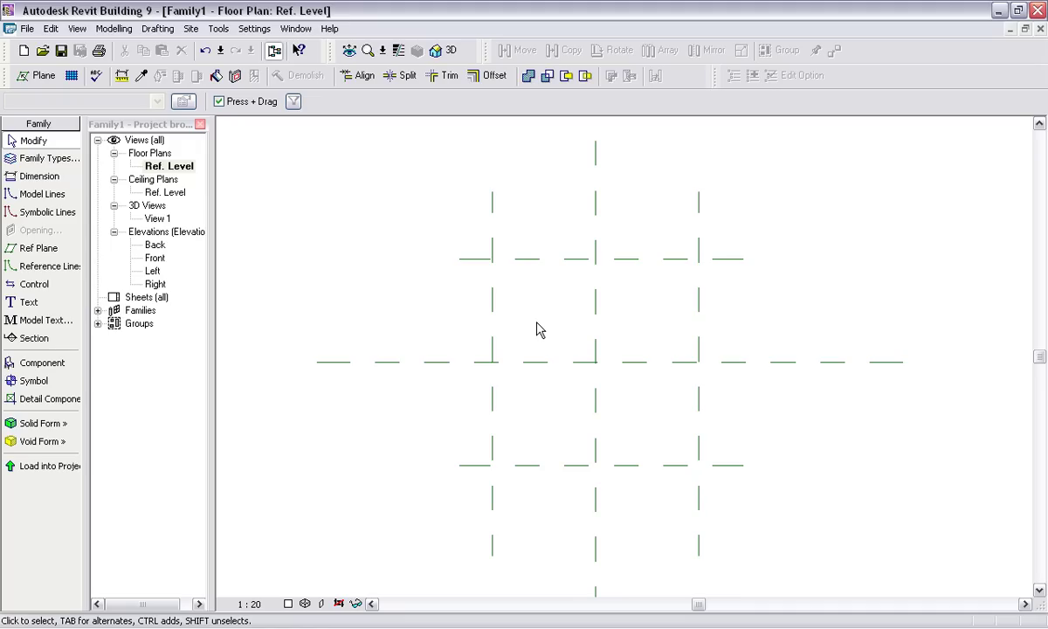
pyautogui.click(51, 423)
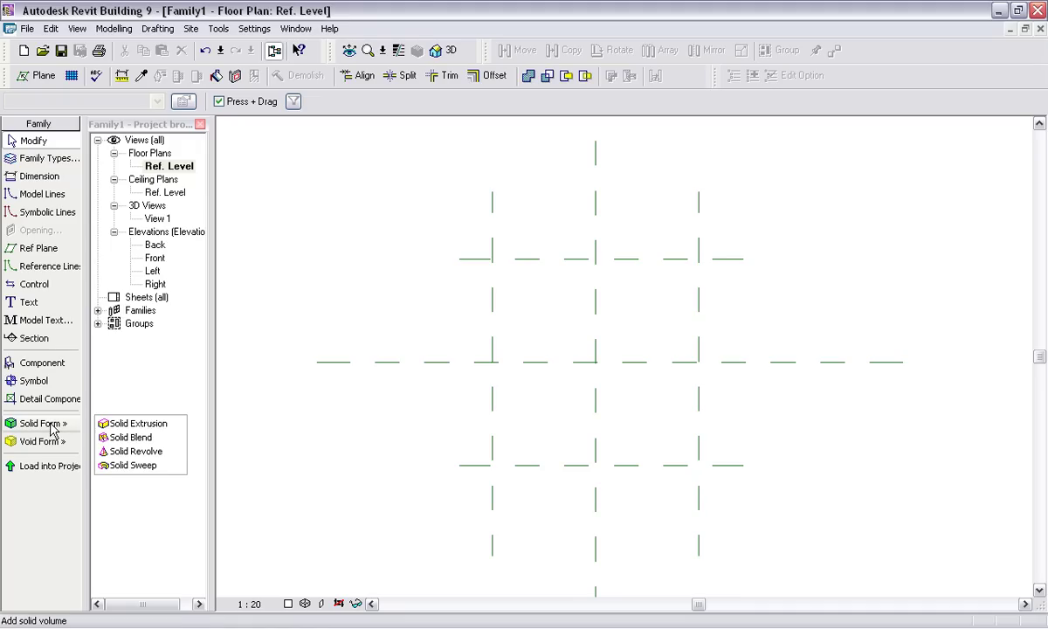
pyautogui.click(139, 426)
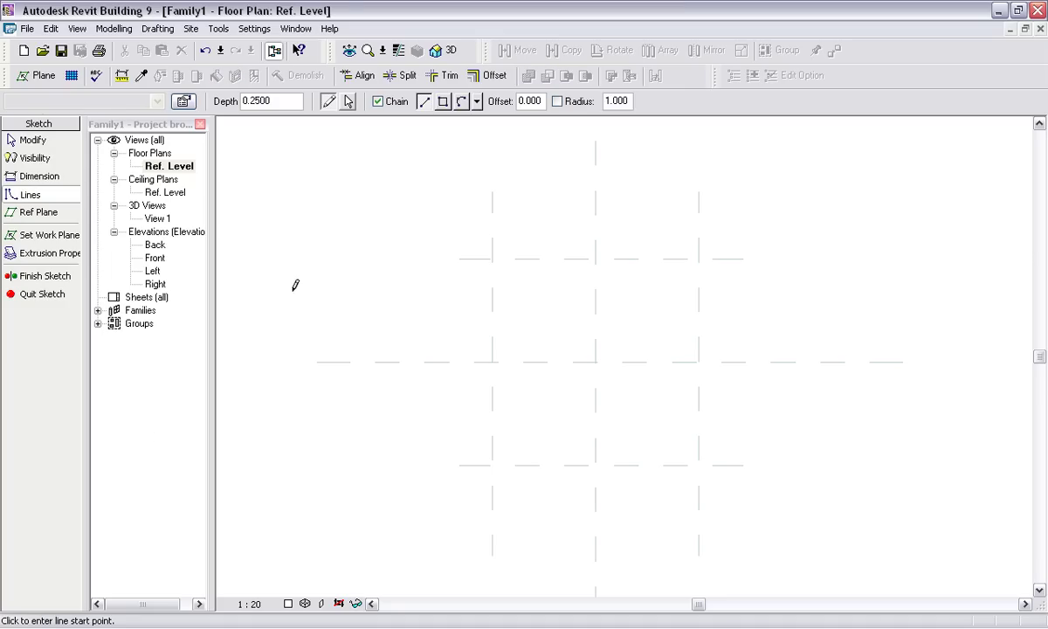
pyautogui.doubleClick(283, 100)
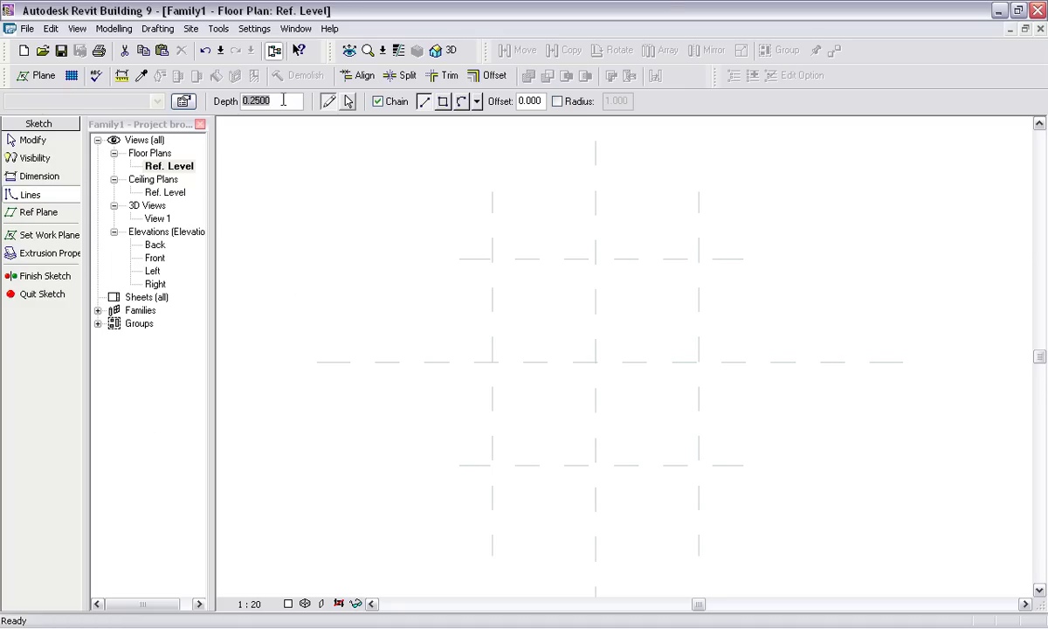
pyautogui.write('1')
# Step: Sketch a 1 × 1 m rectangle between opposite intersections of the offset reference planes and finish the extrusion sketch
pyautogui.click(443, 102)
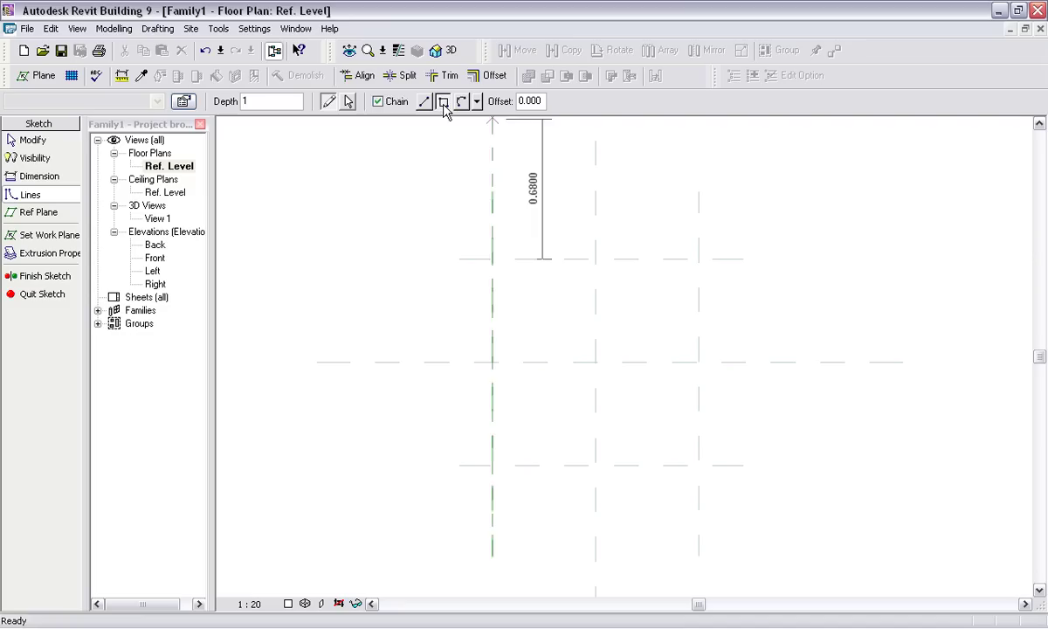
pyautogui.click(492, 257)
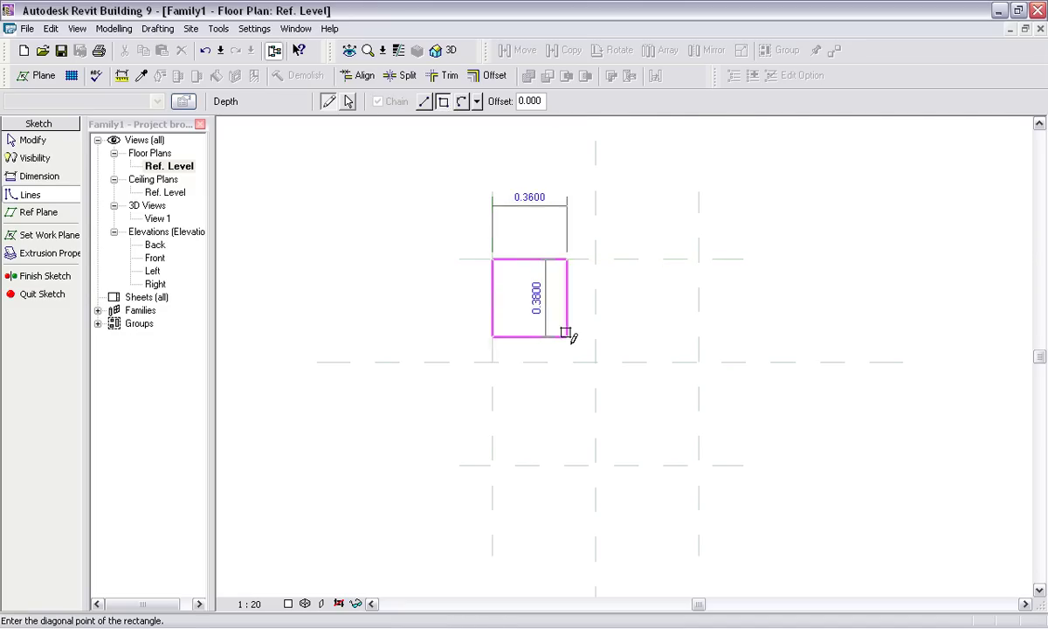
pyautogui.click(698, 465)
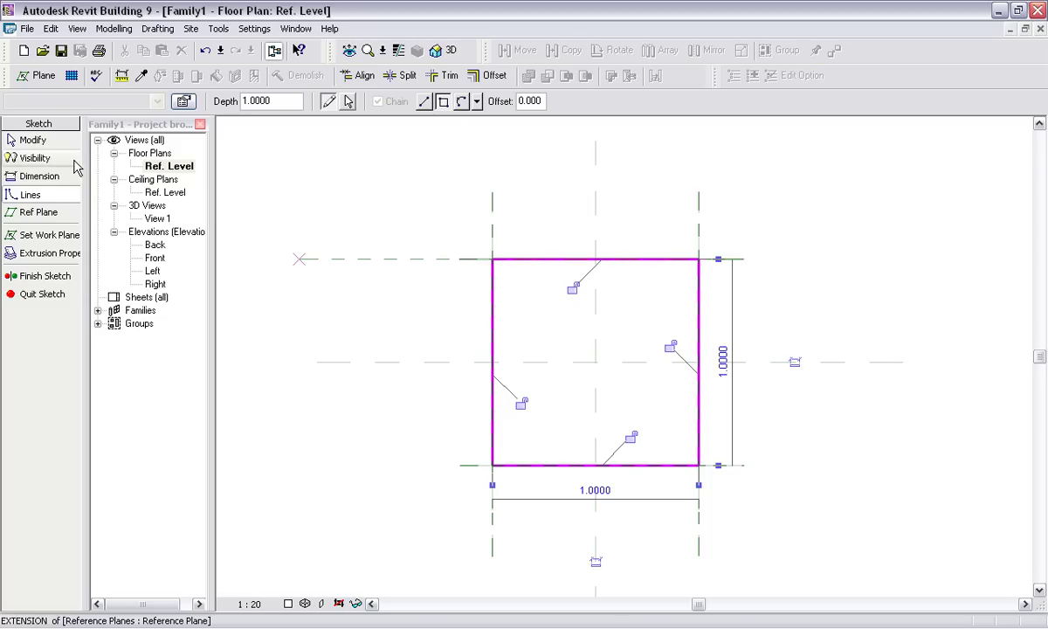
pyautogui.click(49, 143)
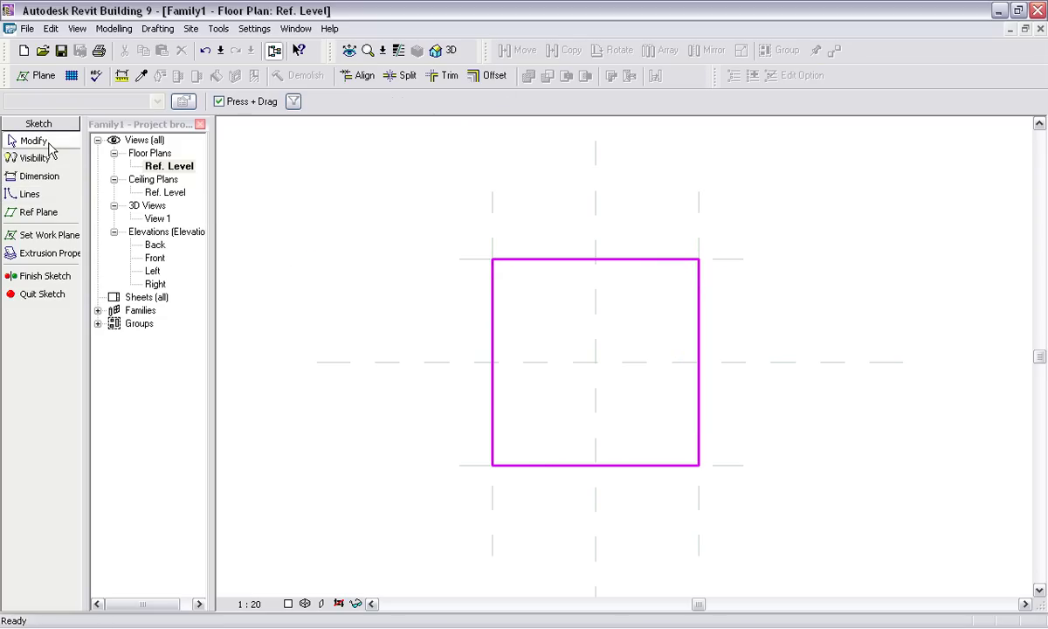
pyautogui.click(46, 276)
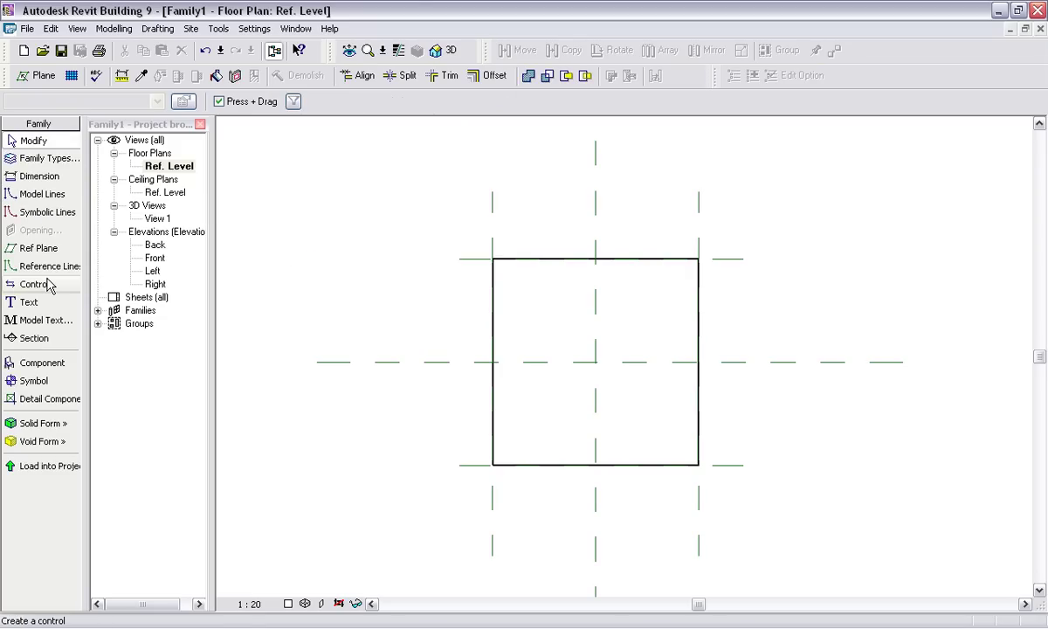
# Step: Examine the extruded box in the default 3D view, return to the Ref. Level floor plan and deselect the camera
pyautogui.click(450, 53)
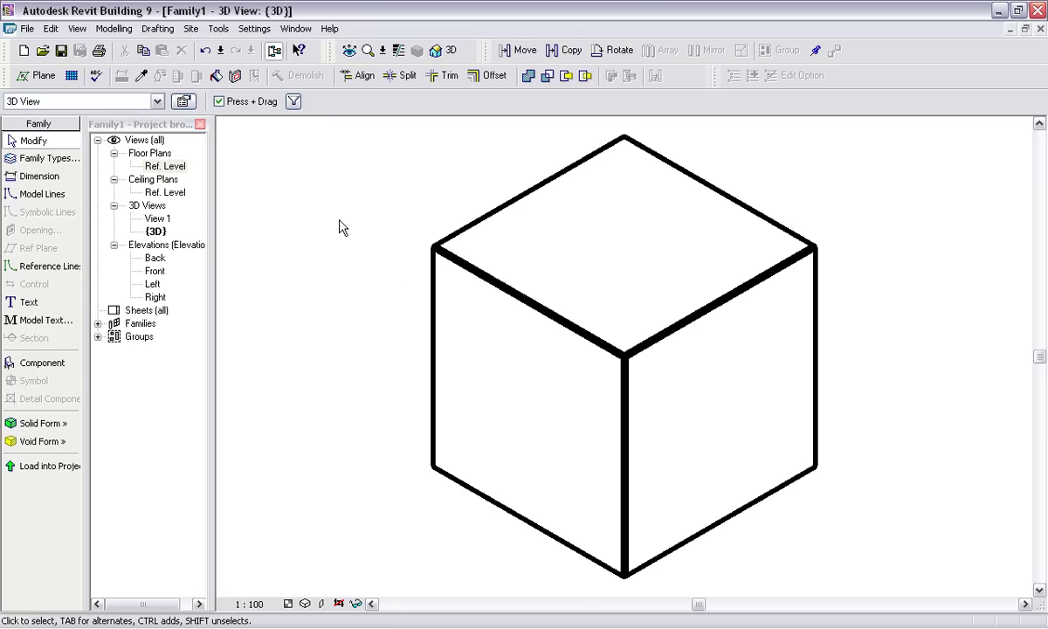
pyautogui.click(165, 167)
pyautogui.doubleClick(164, 165)
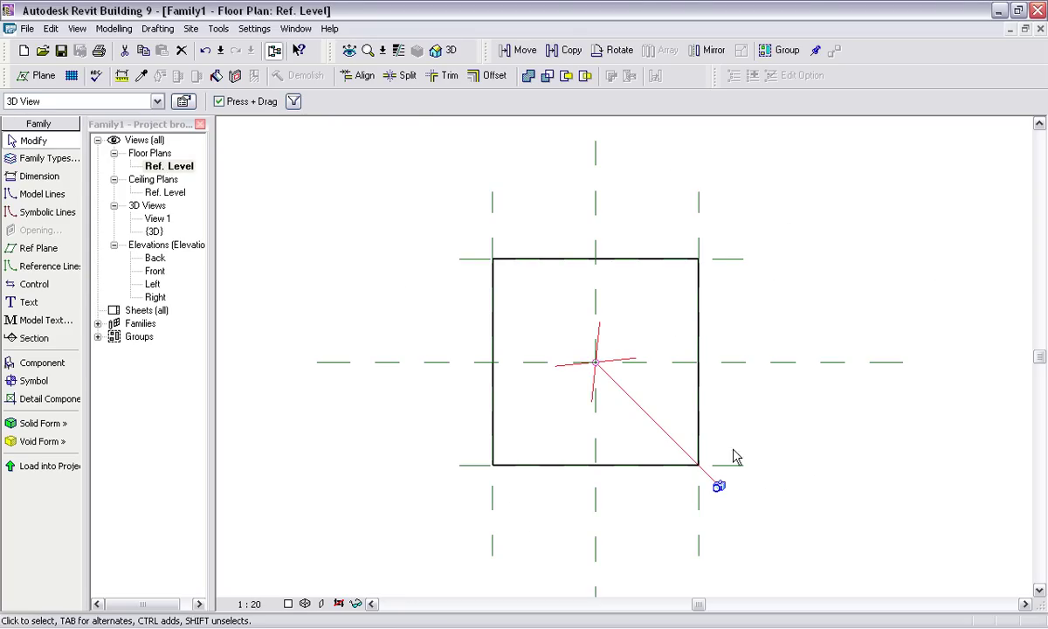
pyautogui.click(873, 443)
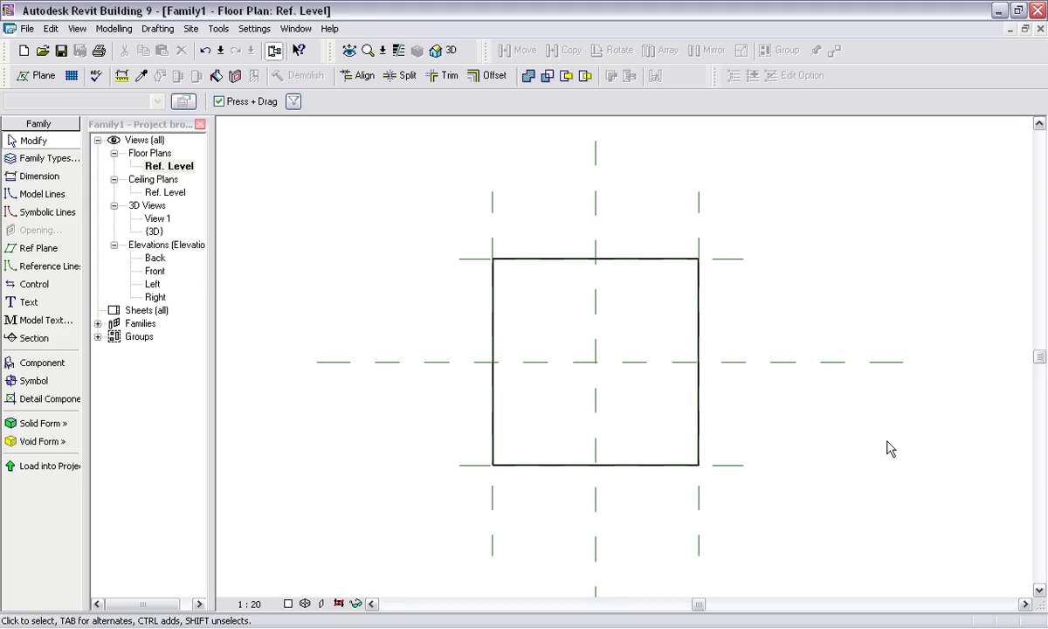
# Step: Dimension the distance between the two outer vertical reference planes, placing the dimension above the box
pyautogui.click(76, 176)
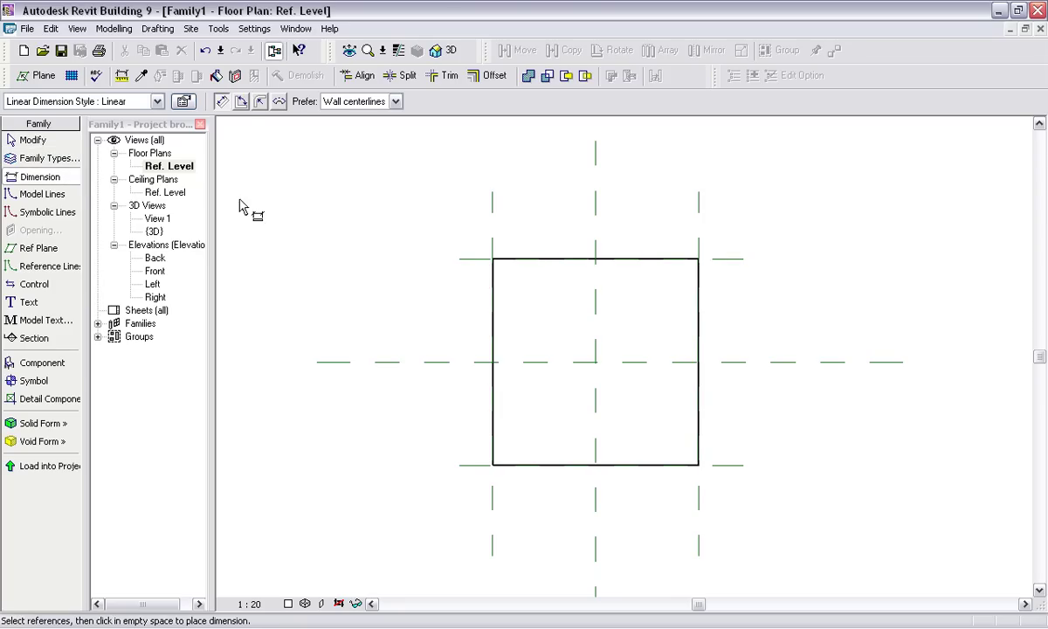
pyautogui.click(493, 204)
pyautogui.click(699, 210)
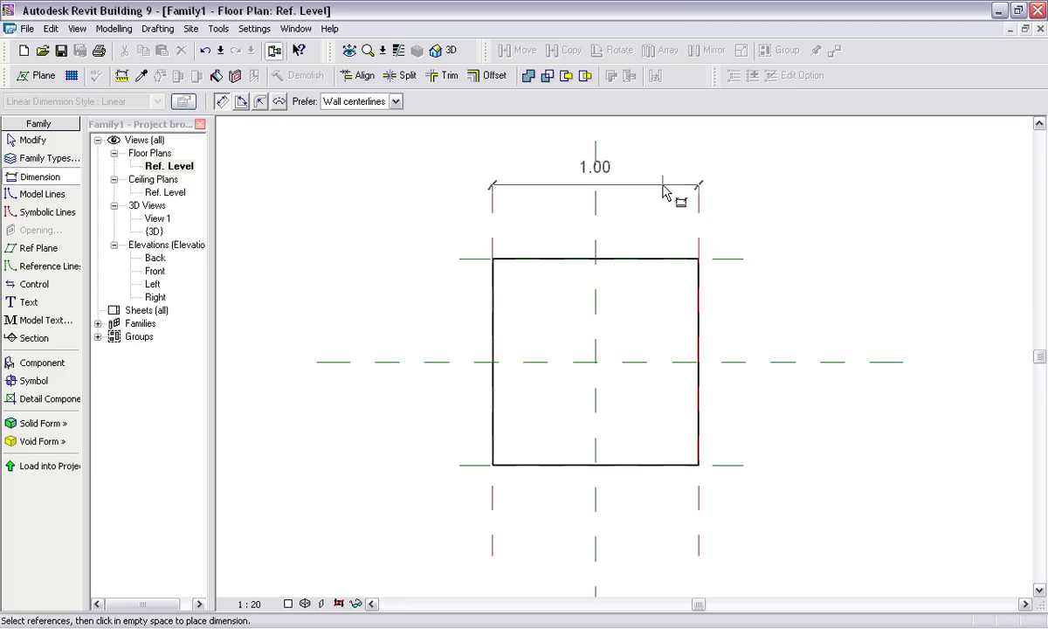
pyautogui.click(645, 181)
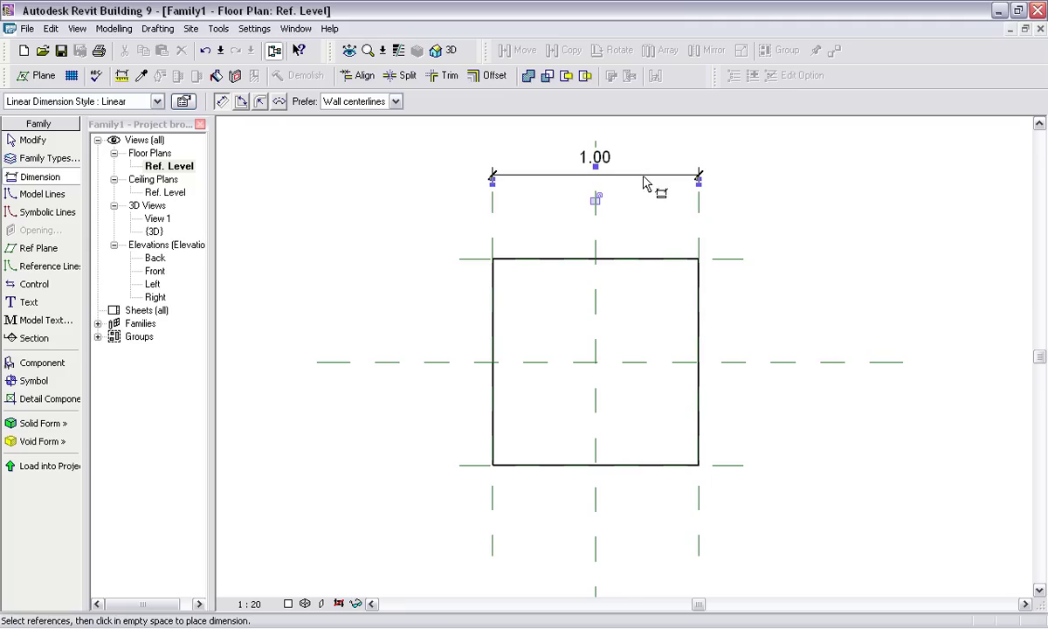
# Step: Dimension the distance between the two outer horizontal reference planes, placing it left of the box, and finish dimensioning
pyautogui.click(463, 260)
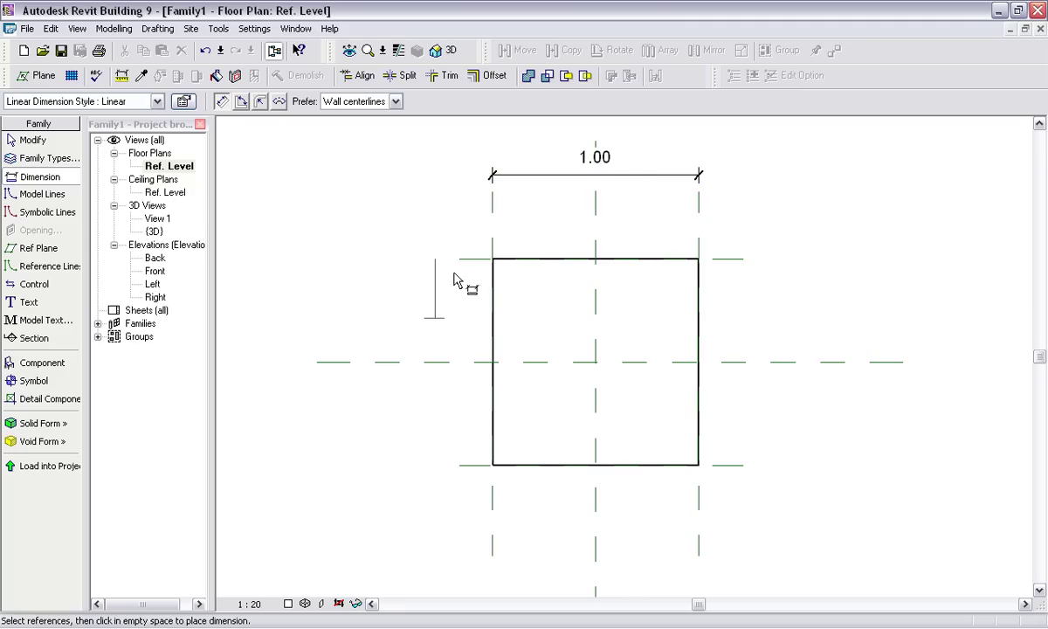
pyautogui.click(467, 474)
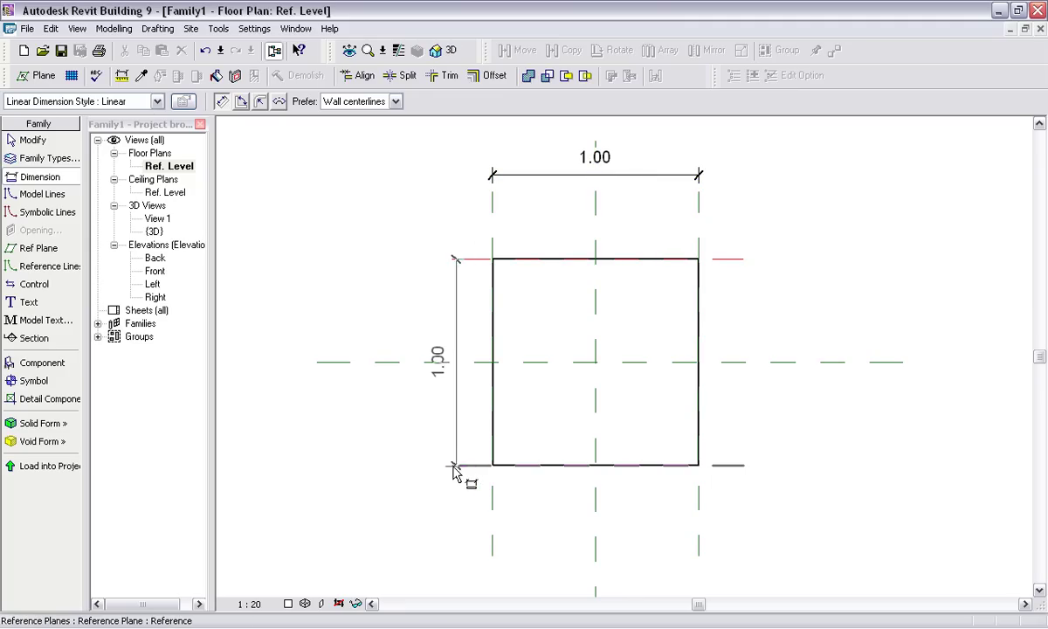
pyautogui.click(422, 428)
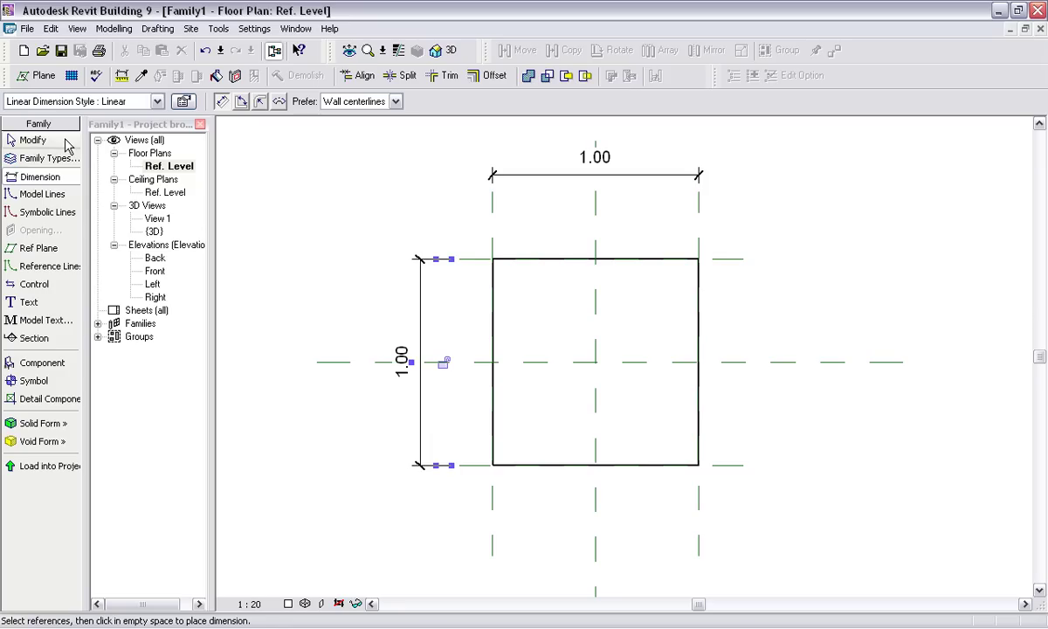
pyautogui.click(35, 140)
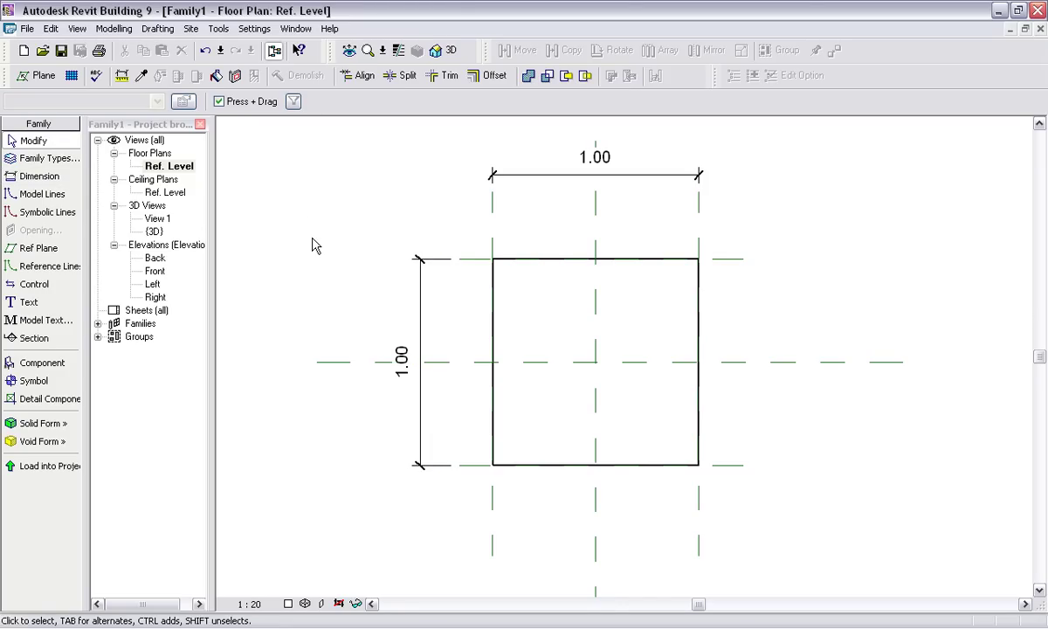
# Step: In the Back elevation, temporarily hide the Ref. Level line as an object
pyautogui.doubleClick(154, 258)
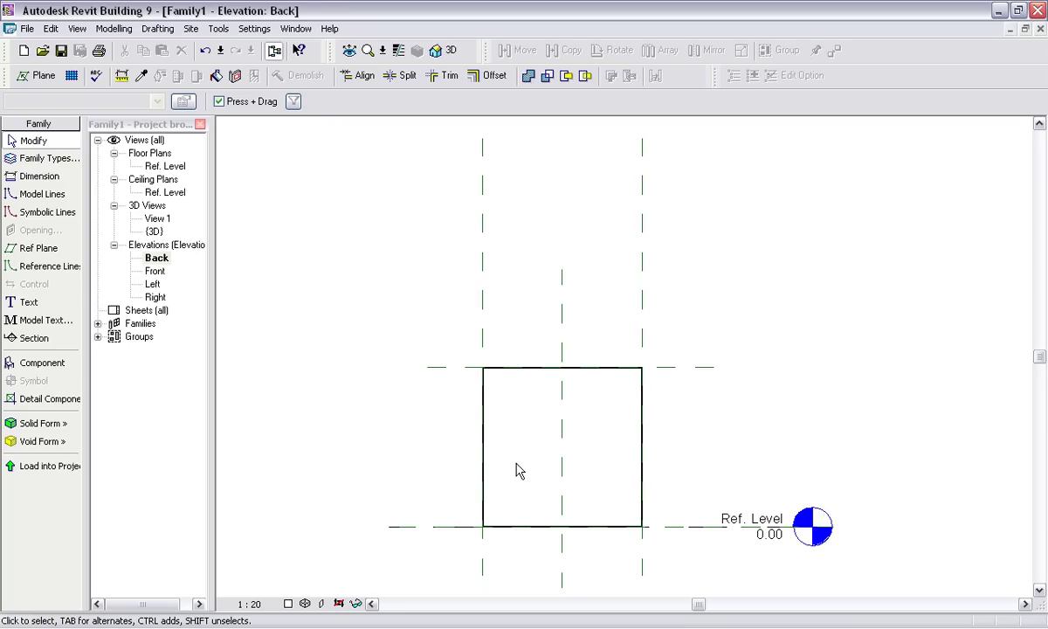
pyautogui.click(699, 533)
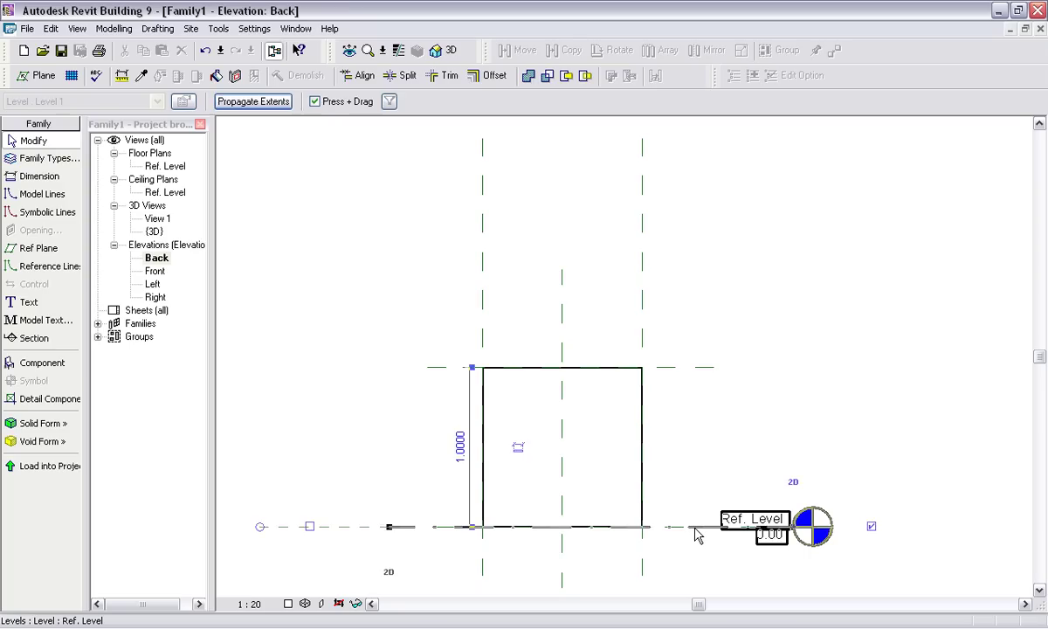
pyautogui.click(357, 604)
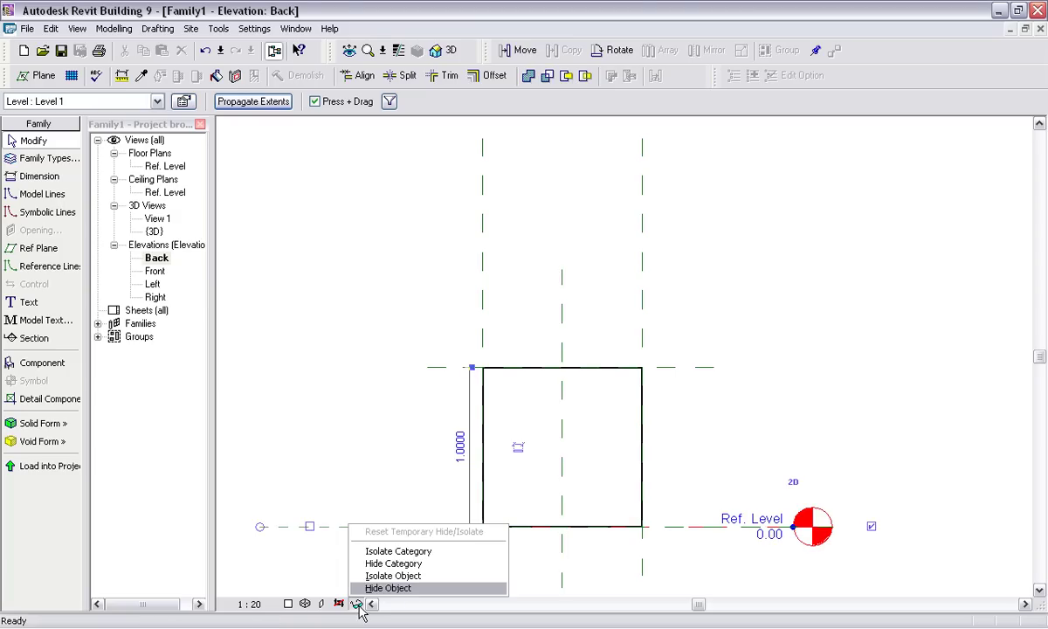
pyautogui.click(367, 590)
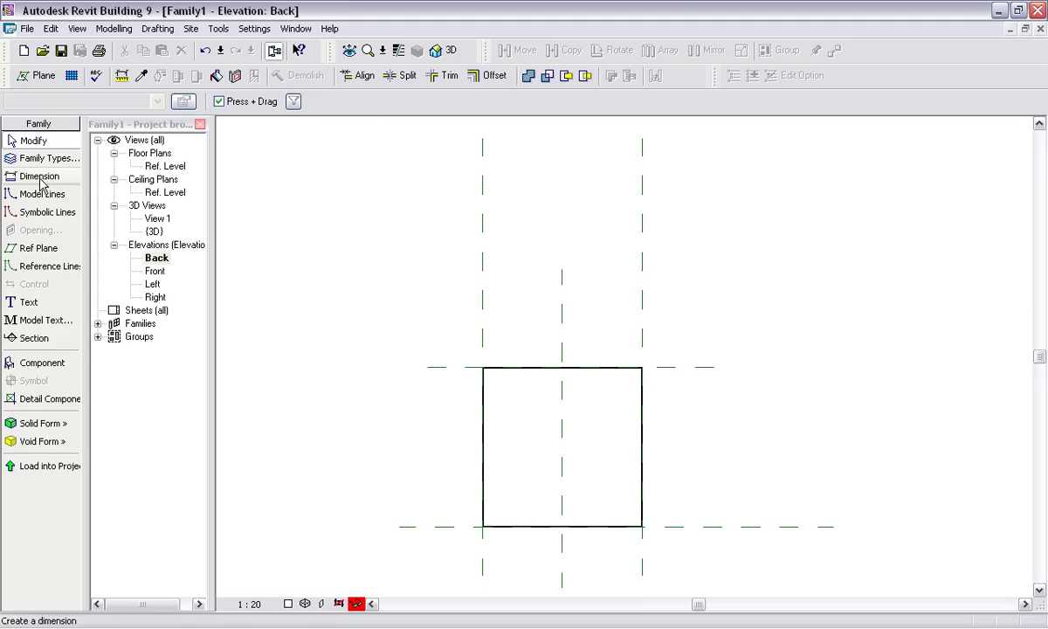
# Step: Dimension the height between the lower and upper horizontal reference planes, placing the dimension left of the box, and finish dimensioning
pyautogui.click(68, 178)
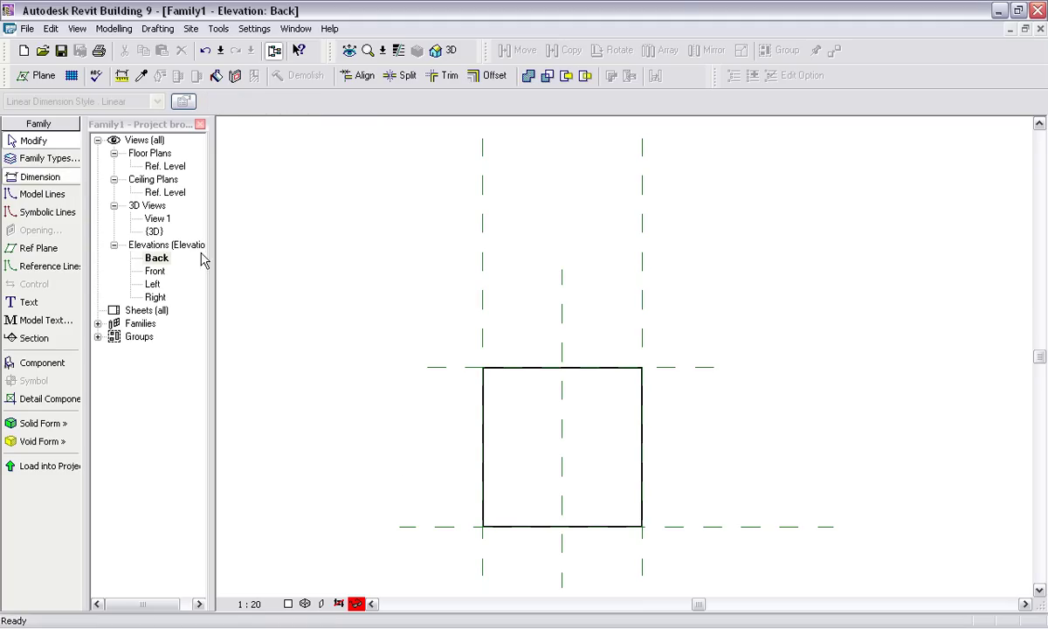
pyautogui.click(444, 528)
pyautogui.click(442, 368)
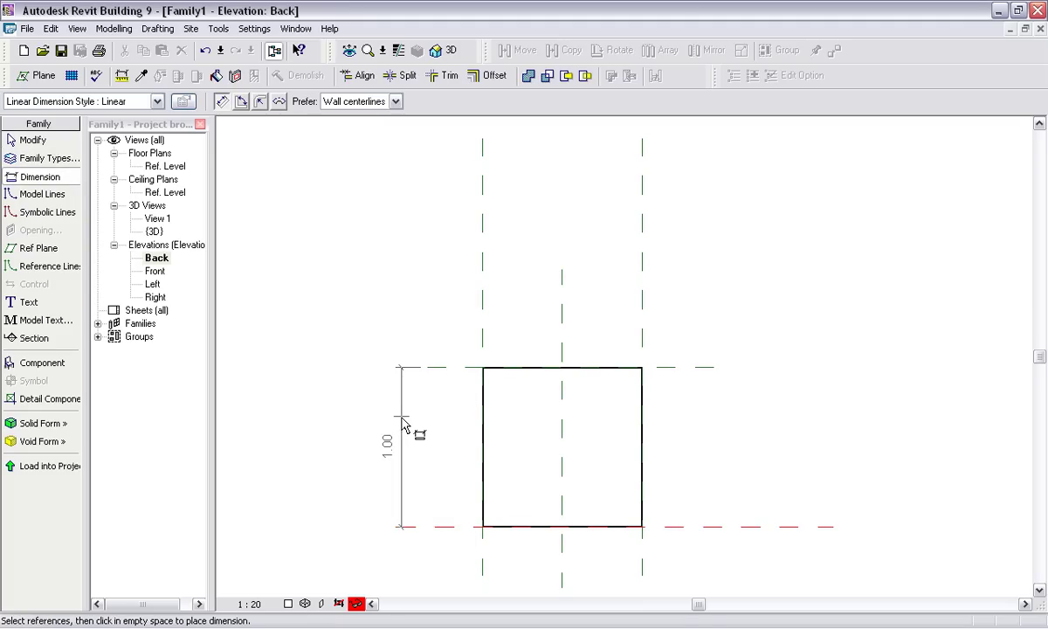
pyautogui.click(402, 428)
pyautogui.click(52, 141)
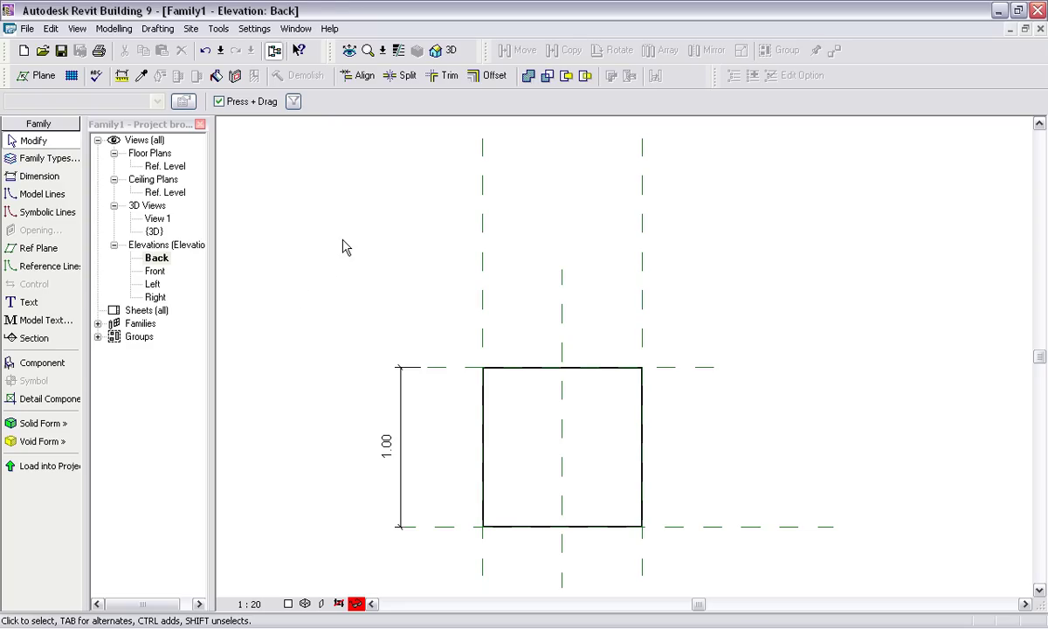
# Step: In Project1's Level 1 floor plan, draw a horizontal Generic - 200mm wall about 6.5 m long between the elevation markers
pyautogui.click(297, 29)
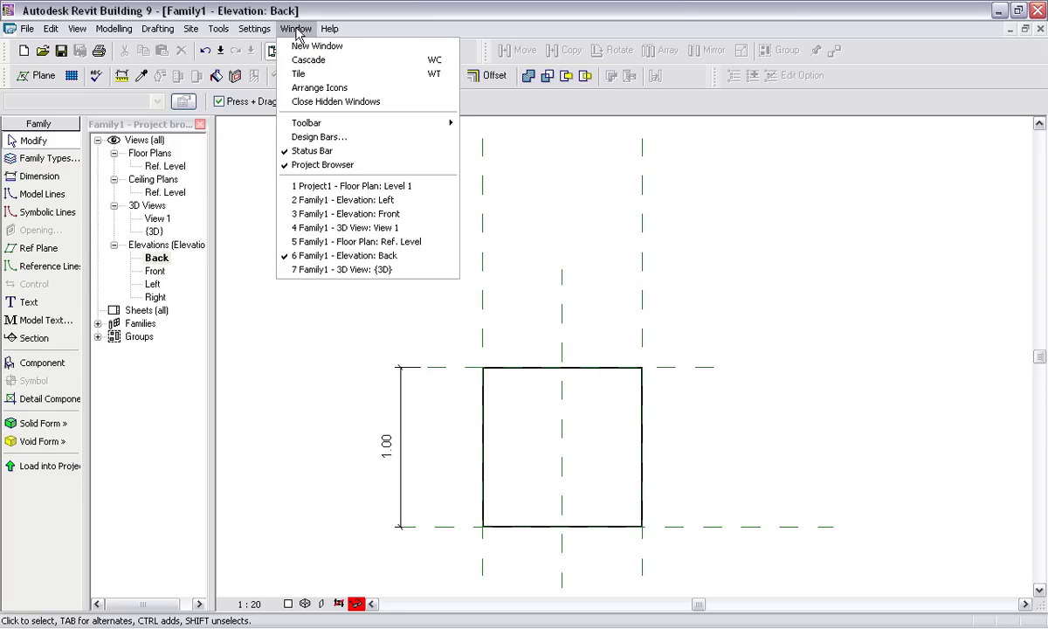
pyautogui.click(321, 187)
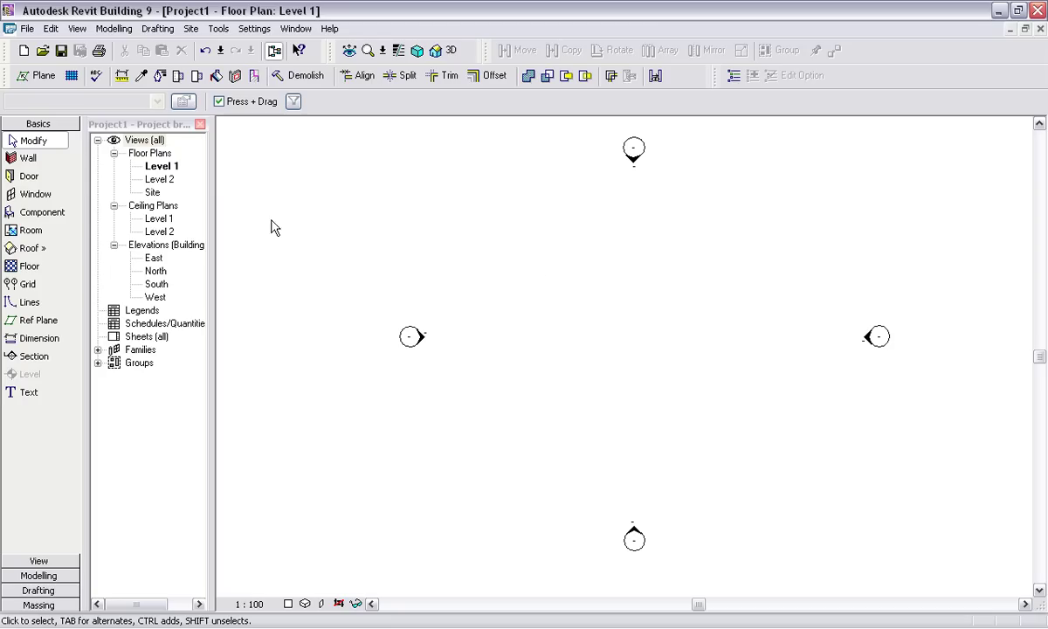
pyautogui.click(37, 162)
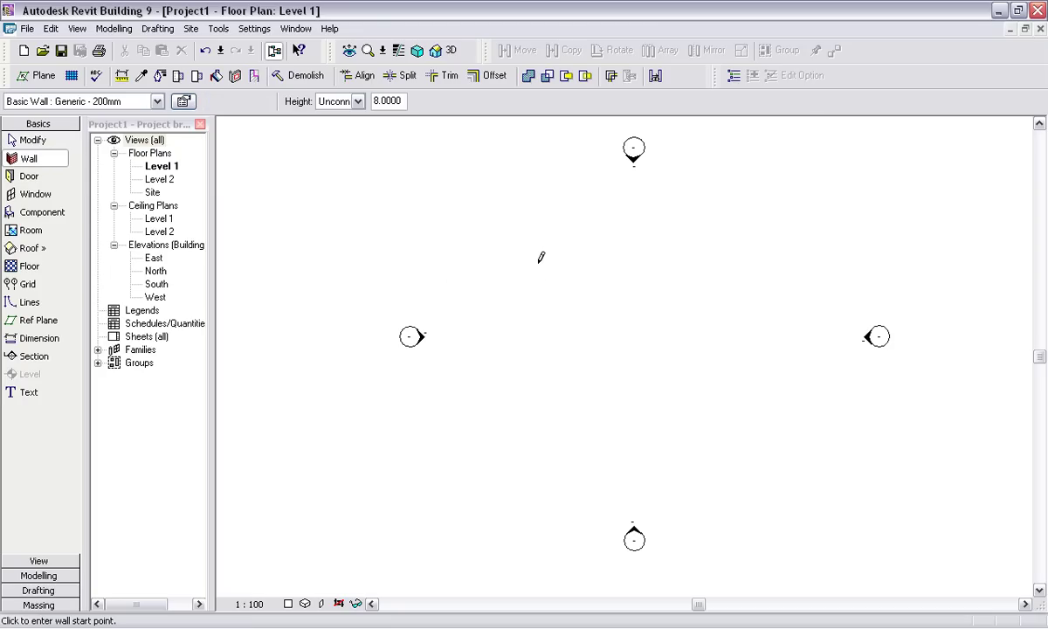
pyautogui.click(564, 261)
pyautogui.click(651, 260)
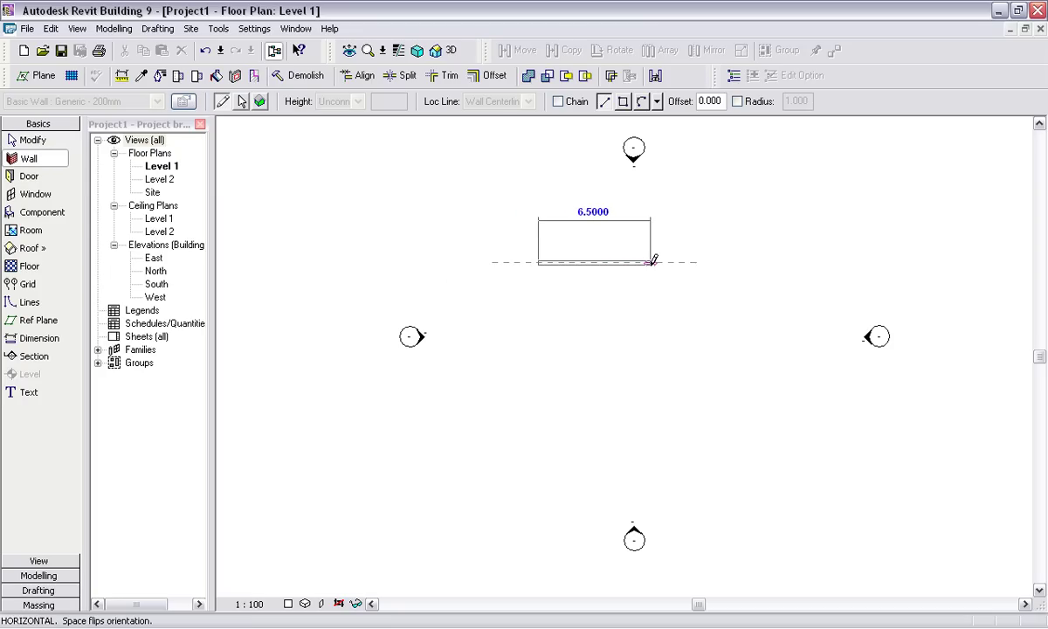
# Step: Place an M_Single-Flush 0915 x 2134mm door near the middle of the wall and end door placement
pyautogui.click(28, 176)
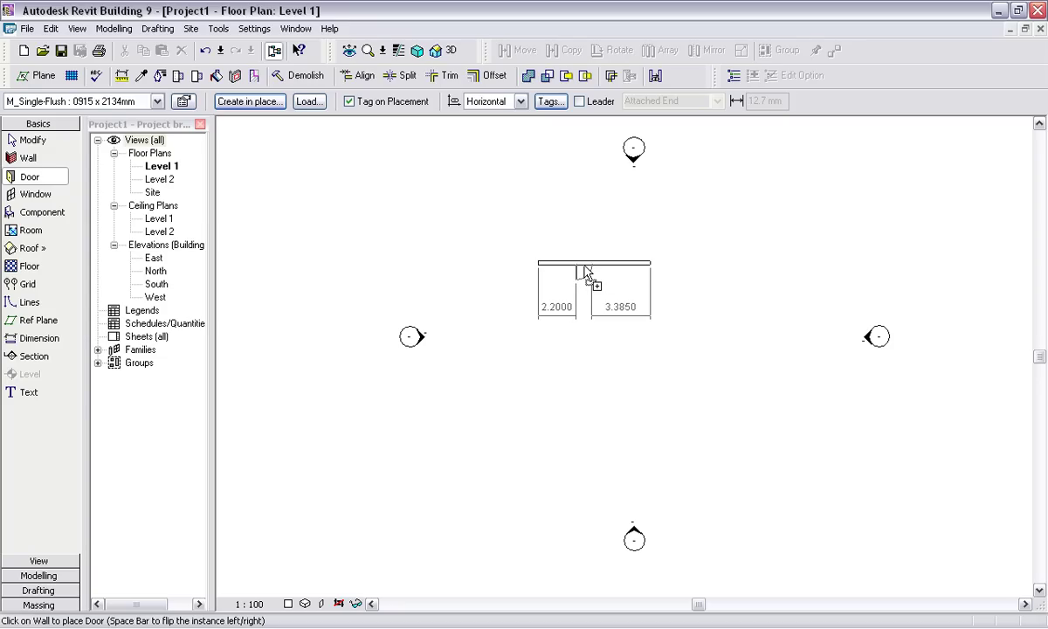
pyautogui.click(585, 272)
pyautogui.click(39, 140)
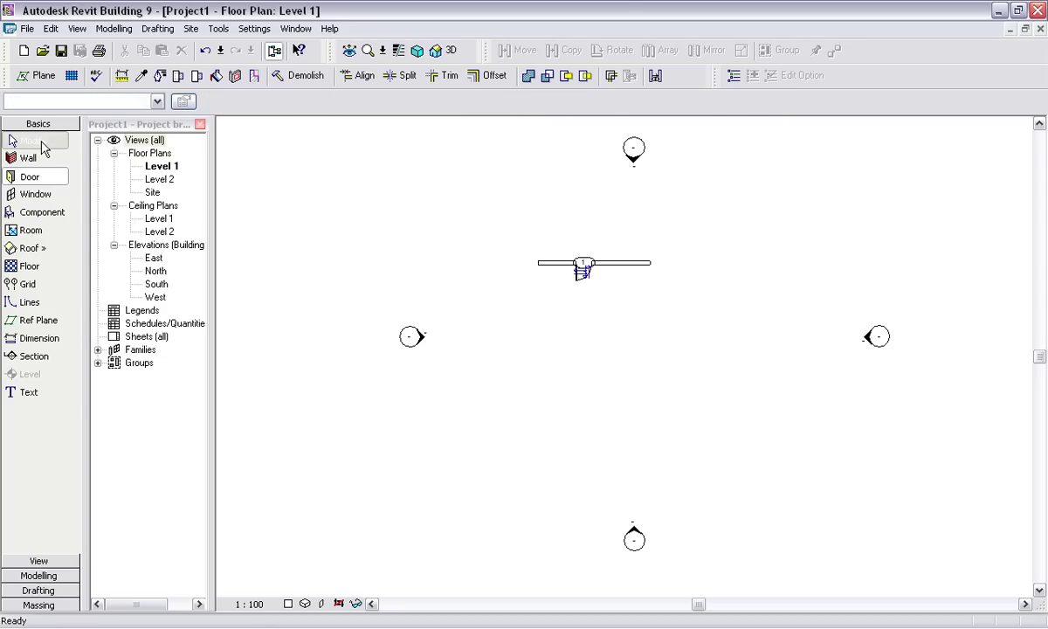
# Step: Show the wall and door in the default 3D view, displayed shaded with edges
pyautogui.click(444, 50)
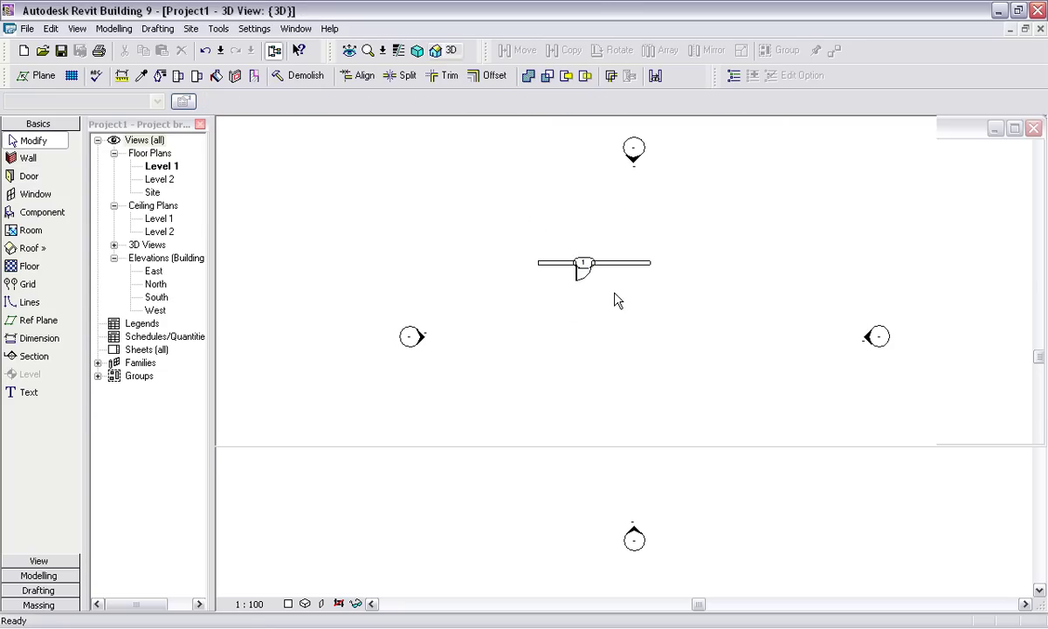
pyautogui.scroll(2, 664, 410)
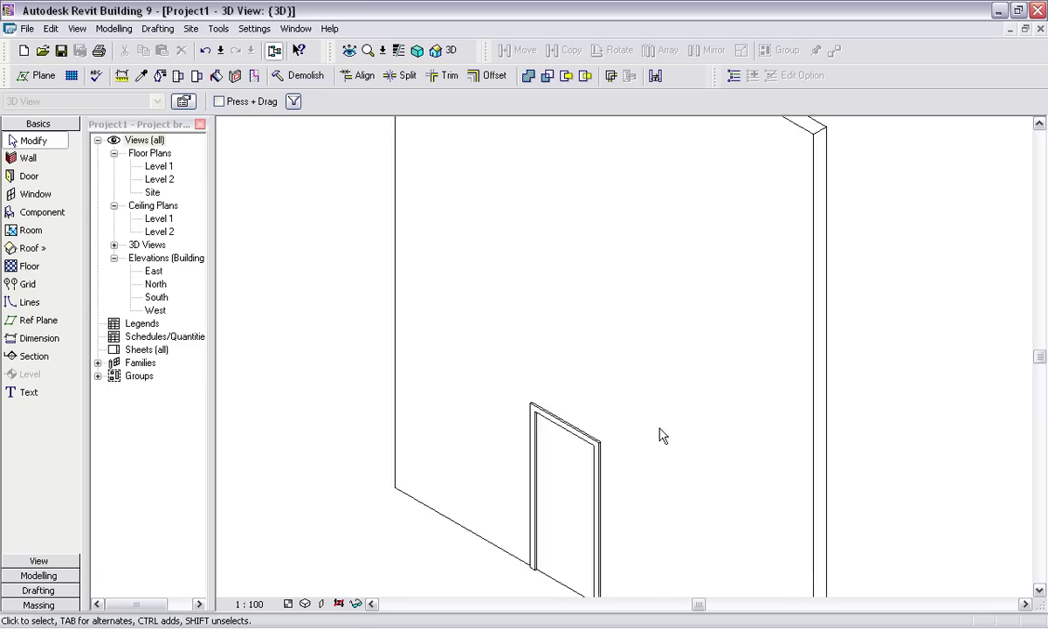
pyautogui.moveTo(661, 435); pyautogui.dragTo(647, 301, button='middle')
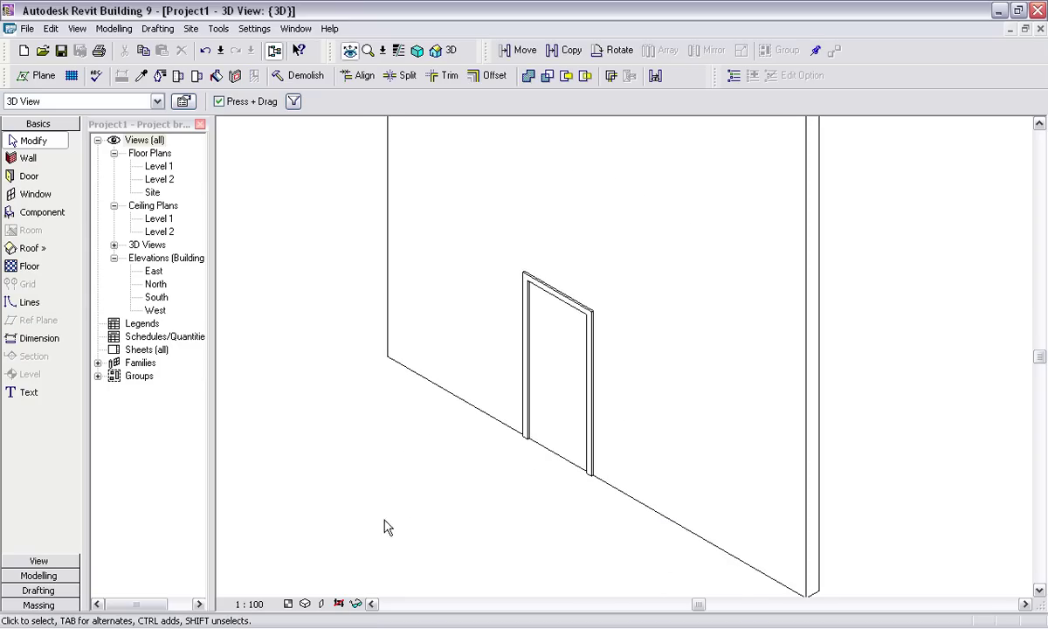
pyautogui.click(305, 603)
pyautogui.click(314, 565)
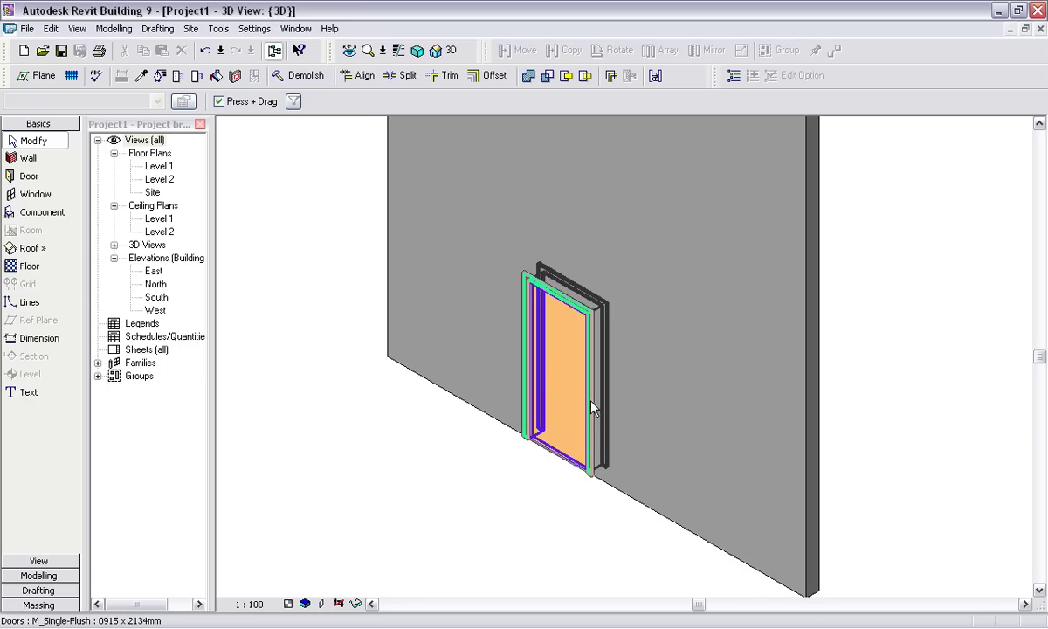
# Step: Examine the door's instance properties alongside its type properties, close both without changes and deselect the door
pyautogui.click(592, 409)
pyautogui.rightClick(593, 407)
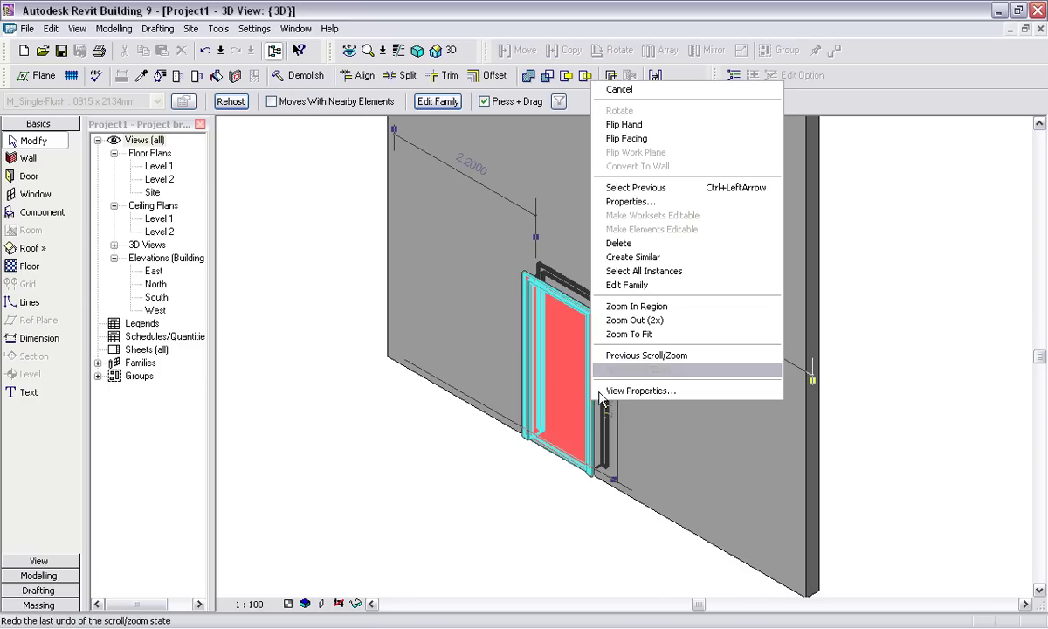
pyautogui.click(651, 201)
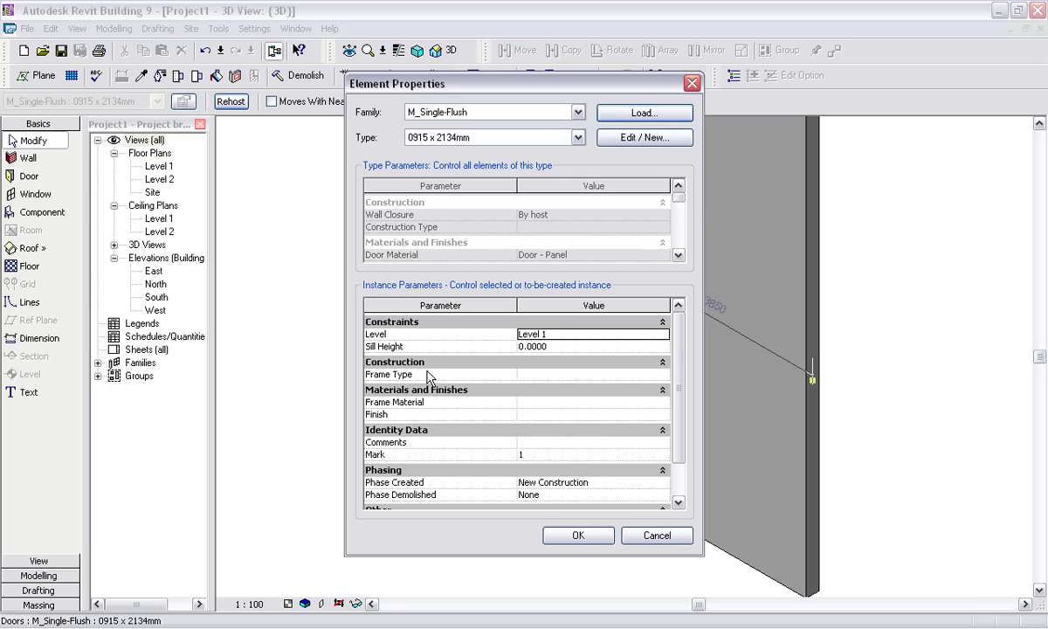
pyautogui.moveTo(481, 81); pyautogui.dragTo(345, 89)
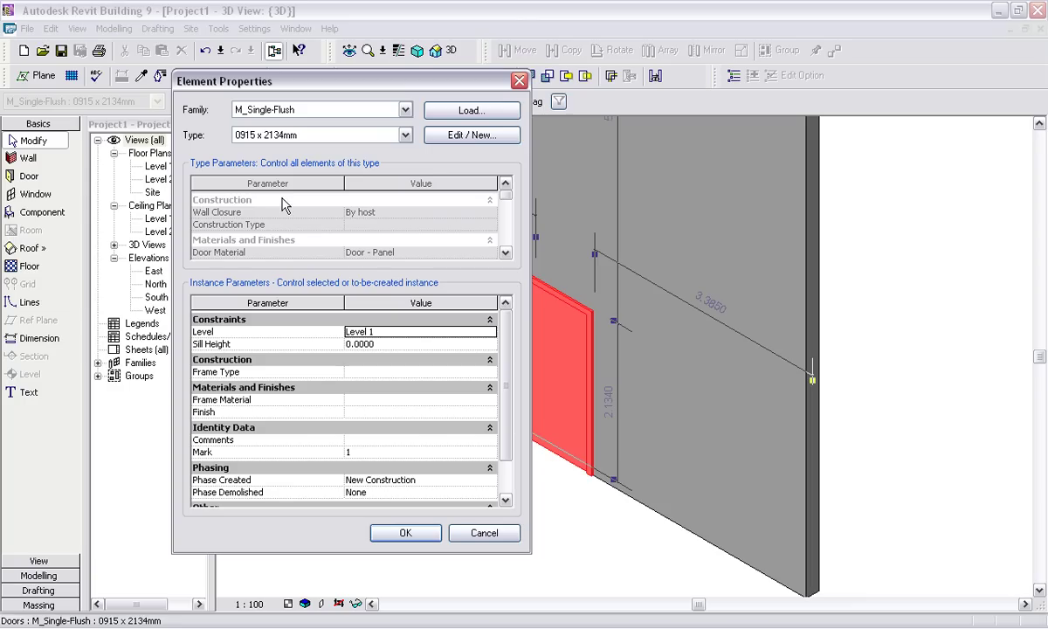
pyautogui.click(471, 135)
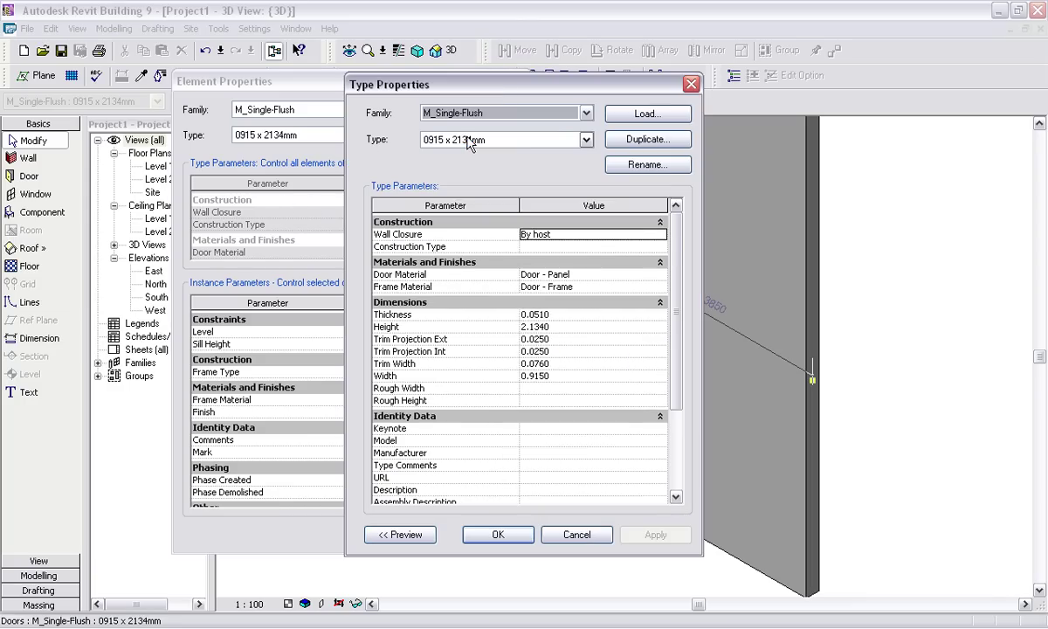
pyautogui.moveTo(532, 87); pyautogui.dragTo(722, 81)
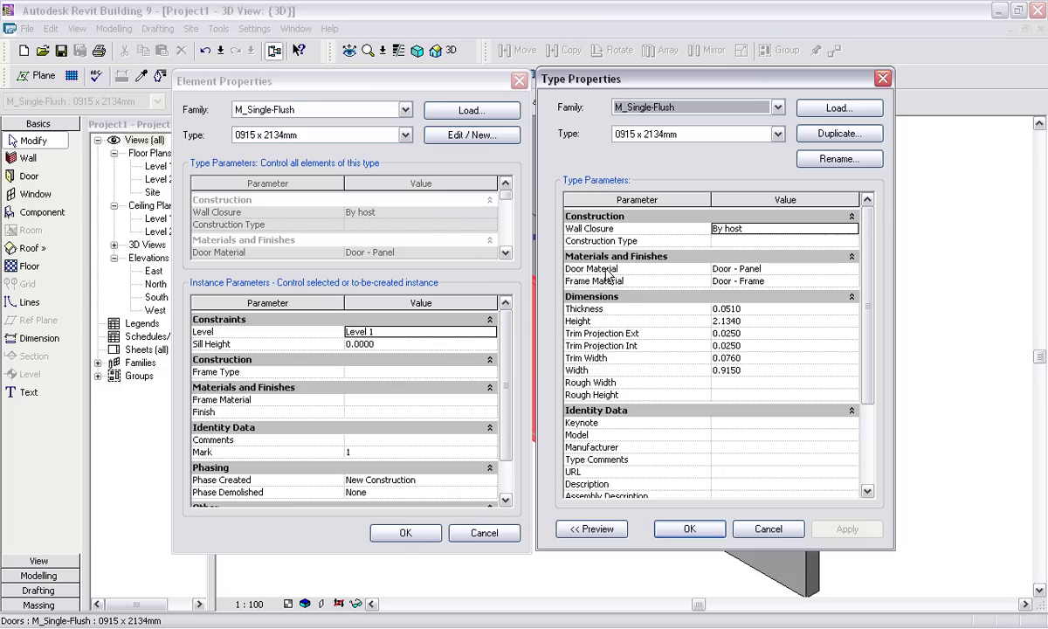
pyautogui.click(760, 530)
pyautogui.click(482, 534)
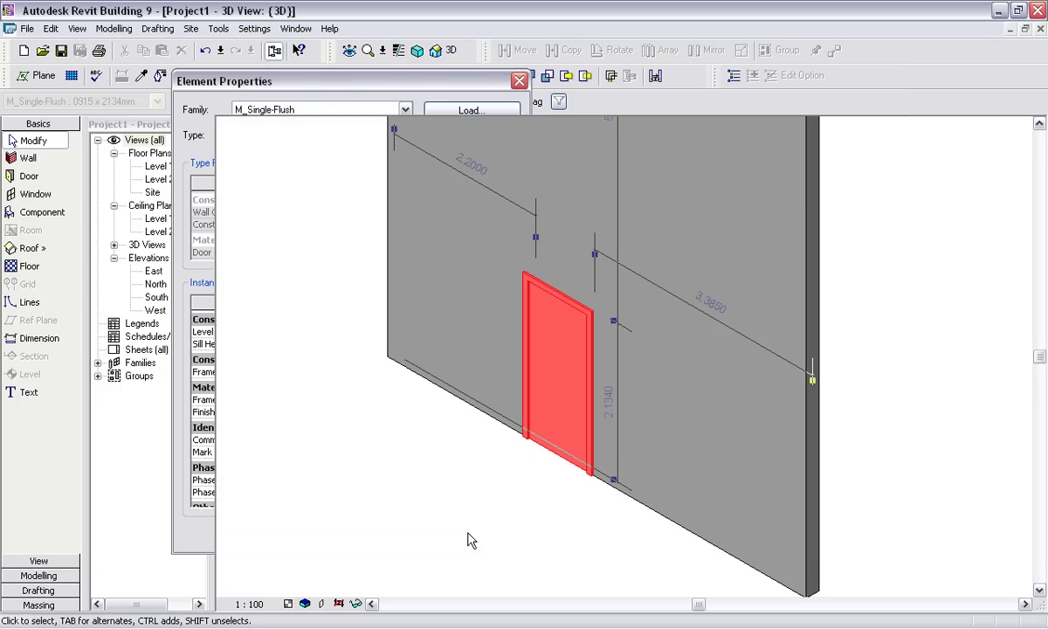
pyautogui.click(479, 535)
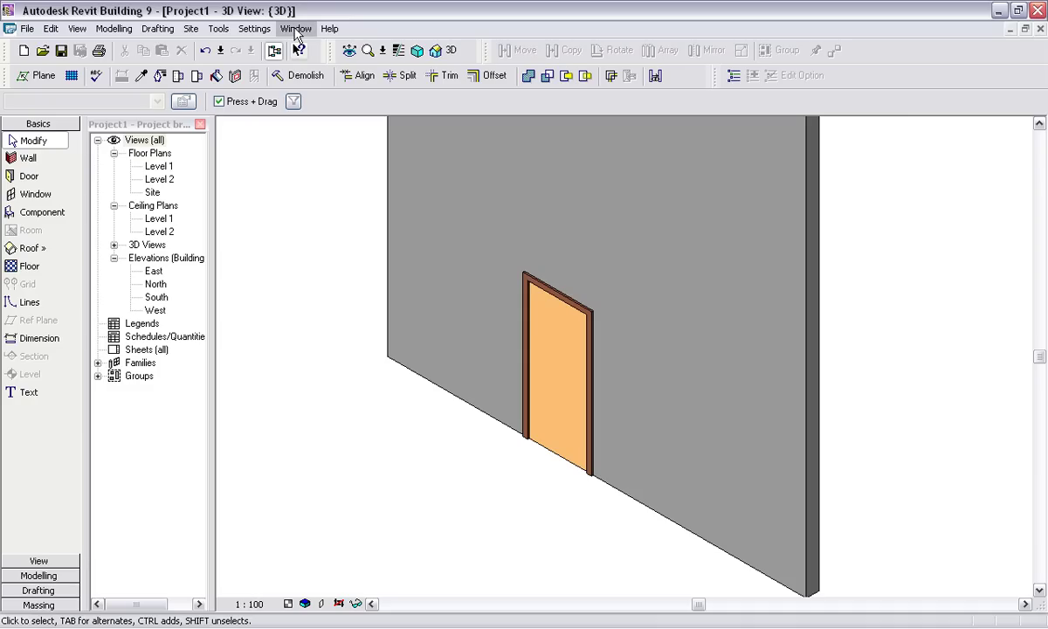
# Step: Switch back to the Family1 family and open its Ref. Level floor plan
pyautogui.click(295, 29)
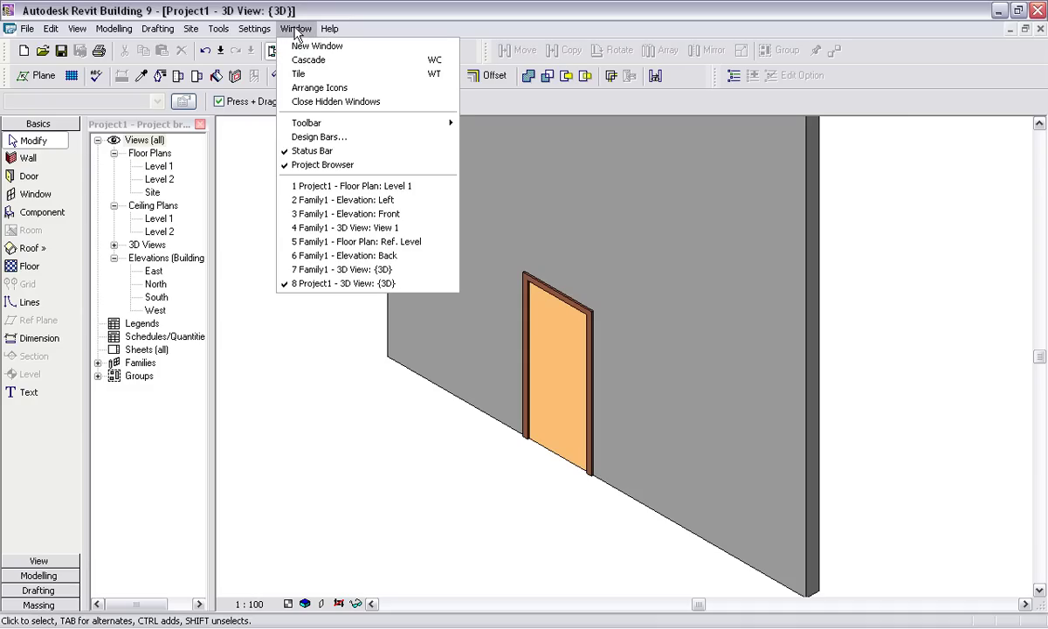
pyautogui.click(320, 271)
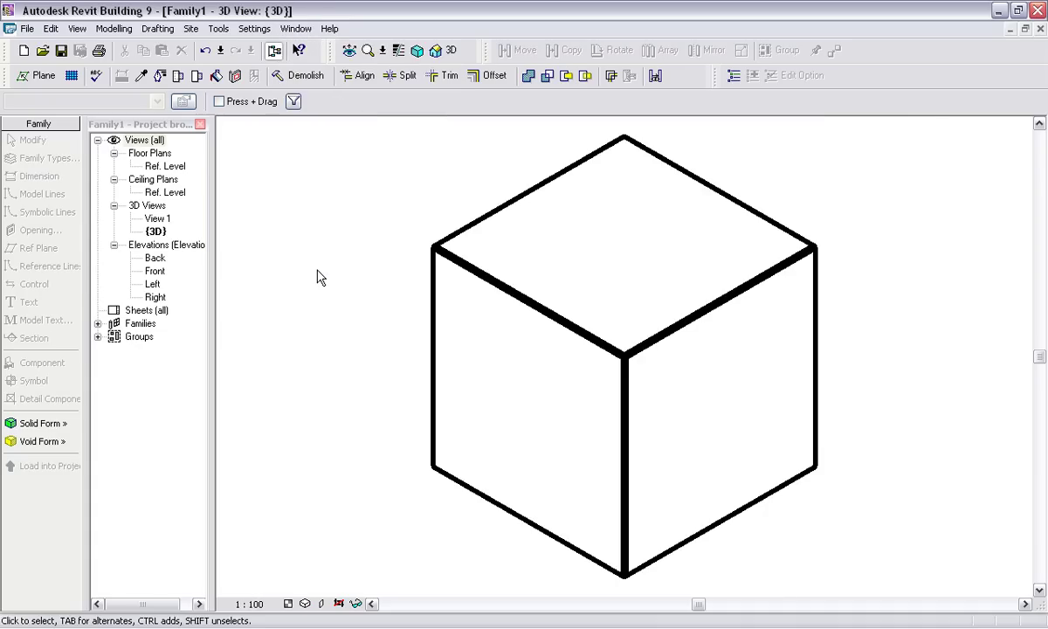
pyautogui.doubleClick(162, 167)
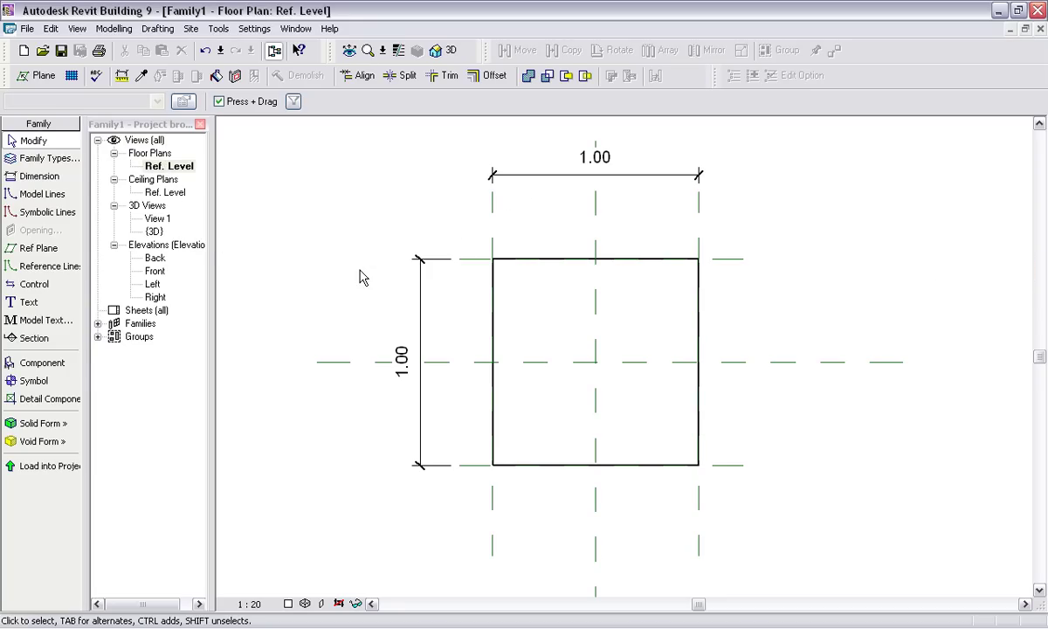
# Step: Label the vertical dimension left of the box with a new instance family parameter named profundidade, grouped under Dimensions
pyautogui.click(389, 275)
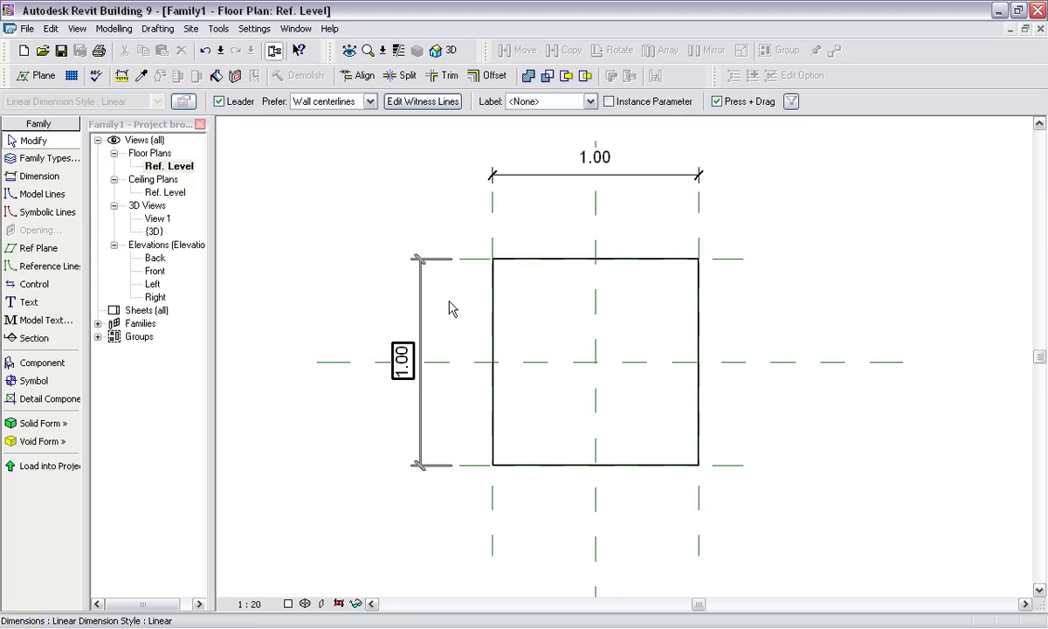
pyautogui.click(453, 308)
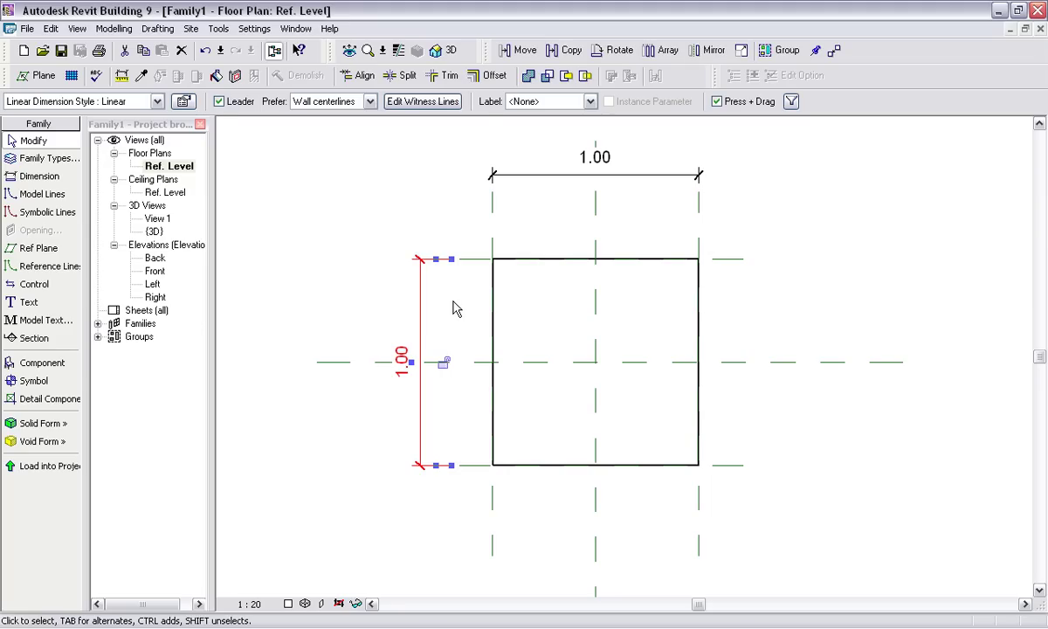
pyautogui.click(589, 102)
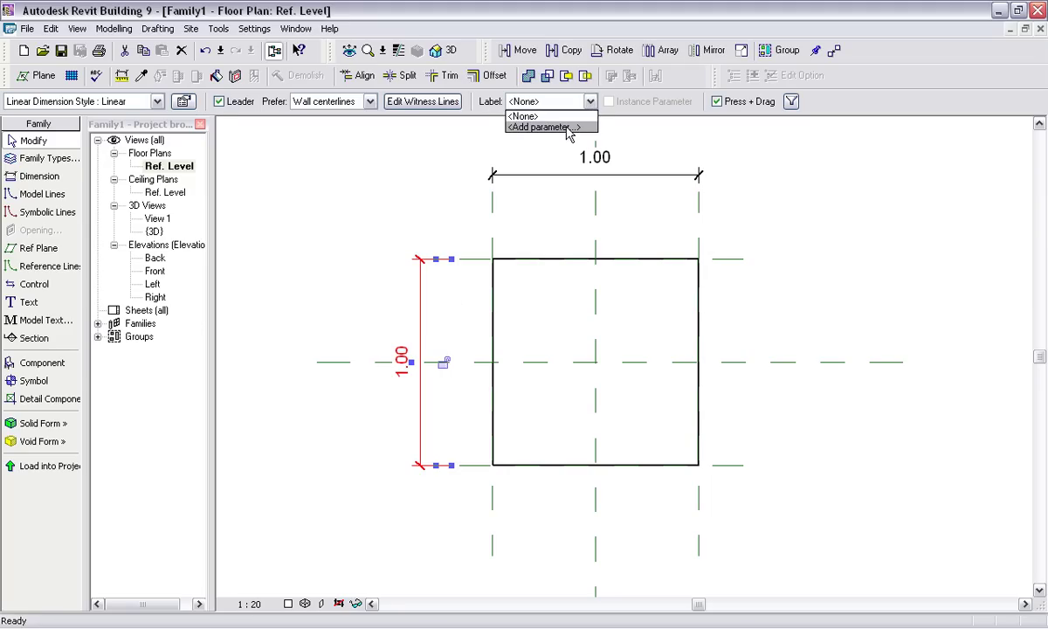
pyautogui.click(568, 128)
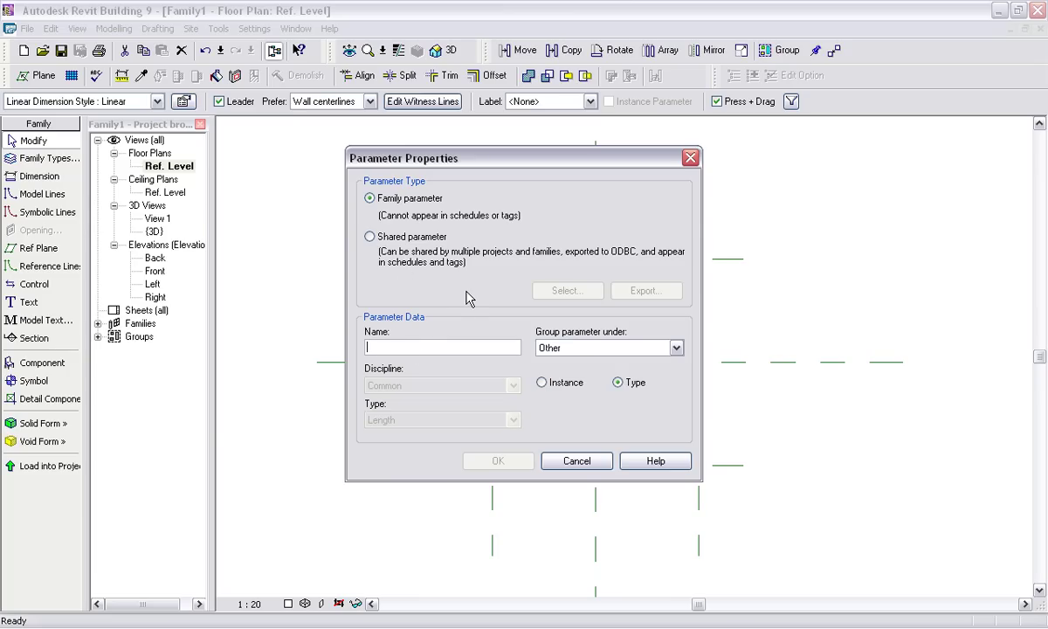
pyautogui.write('profundidade')
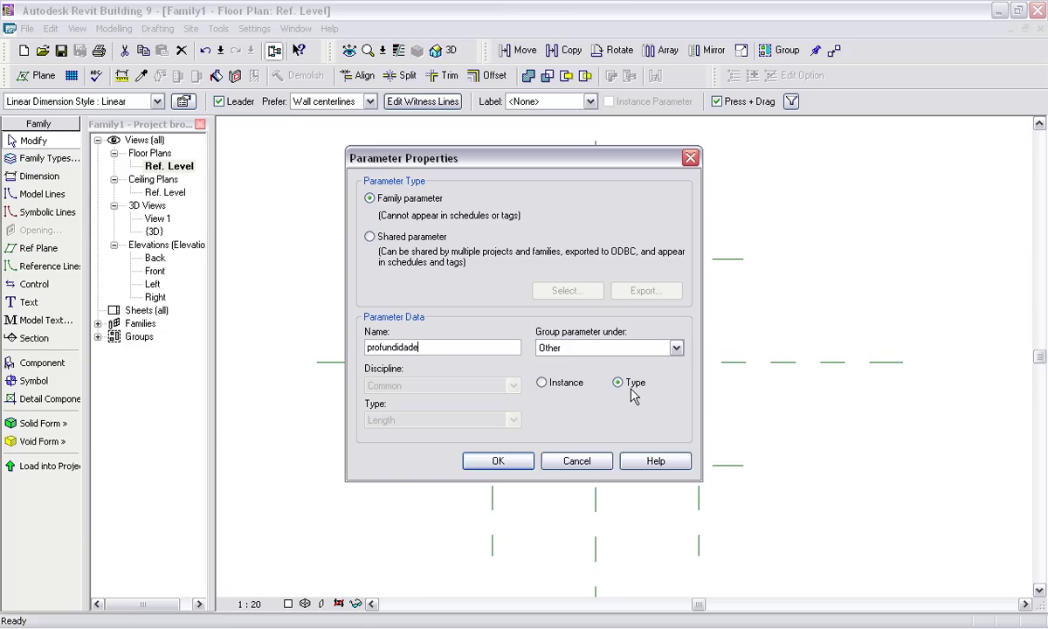
pyautogui.click(543, 384)
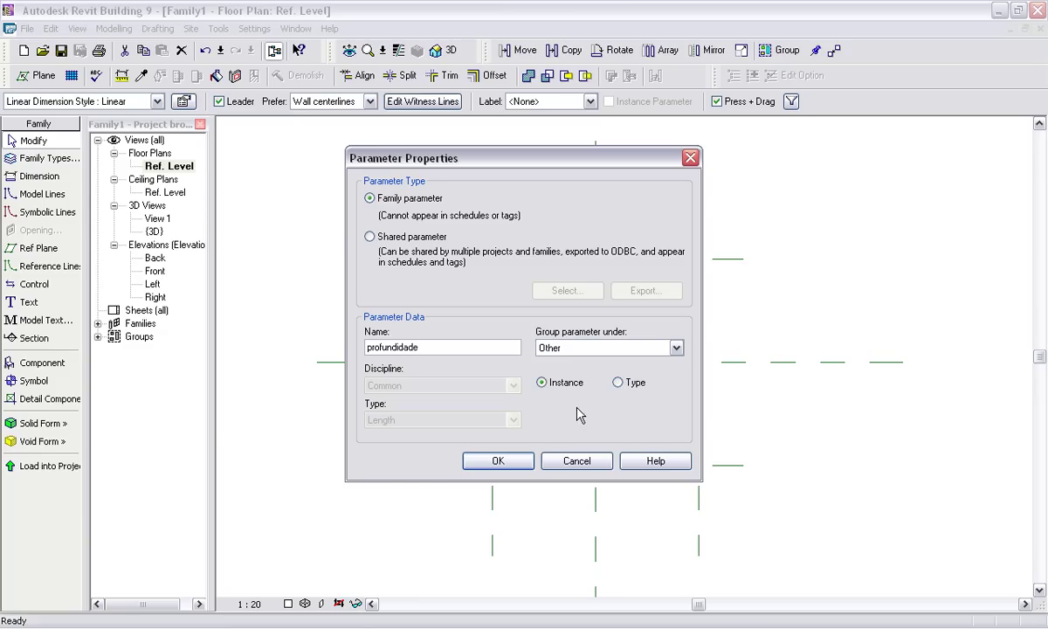
pyautogui.click(677, 349)
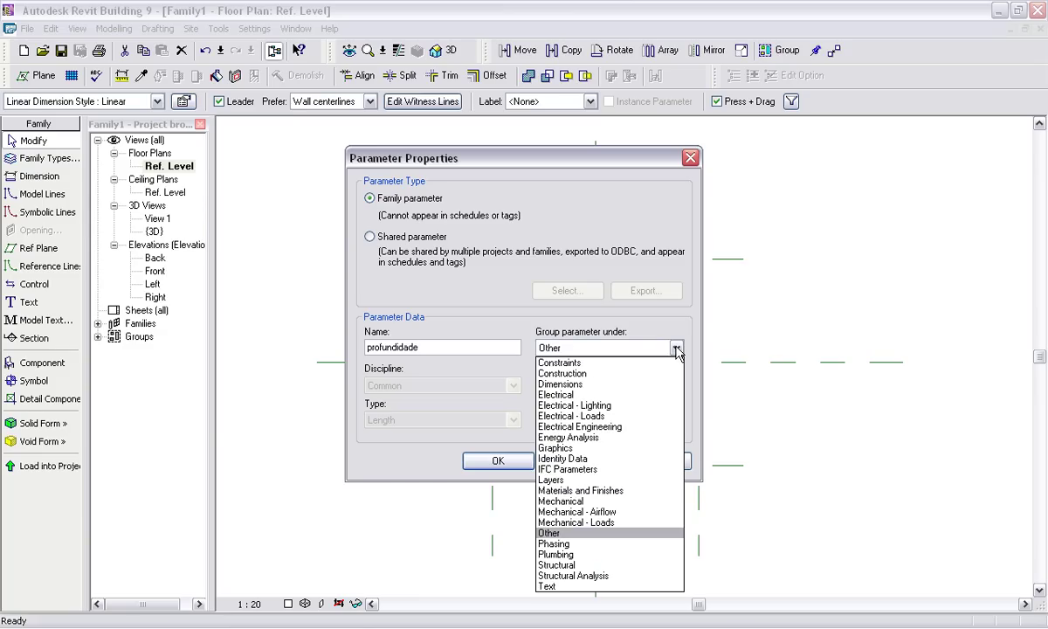
pyautogui.click(586, 384)
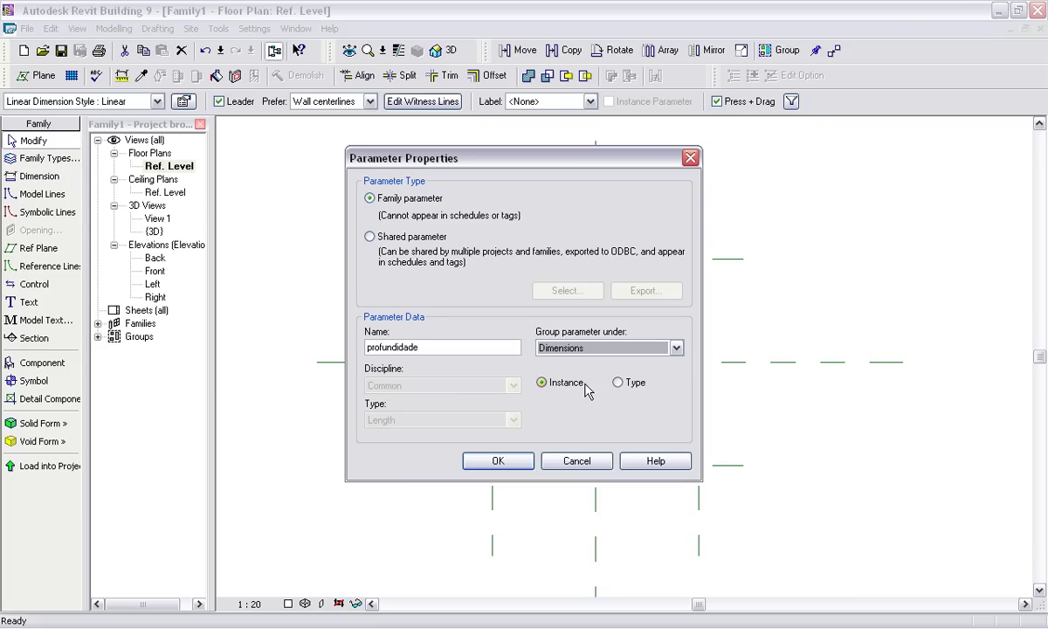
pyautogui.click(497, 461)
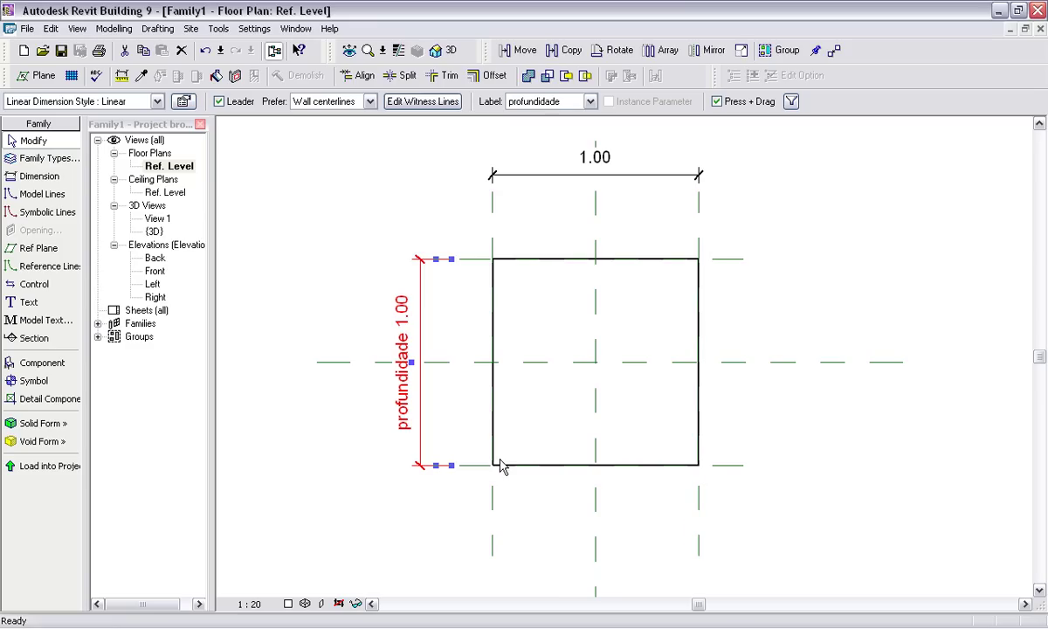
pyautogui.click(449, 424)
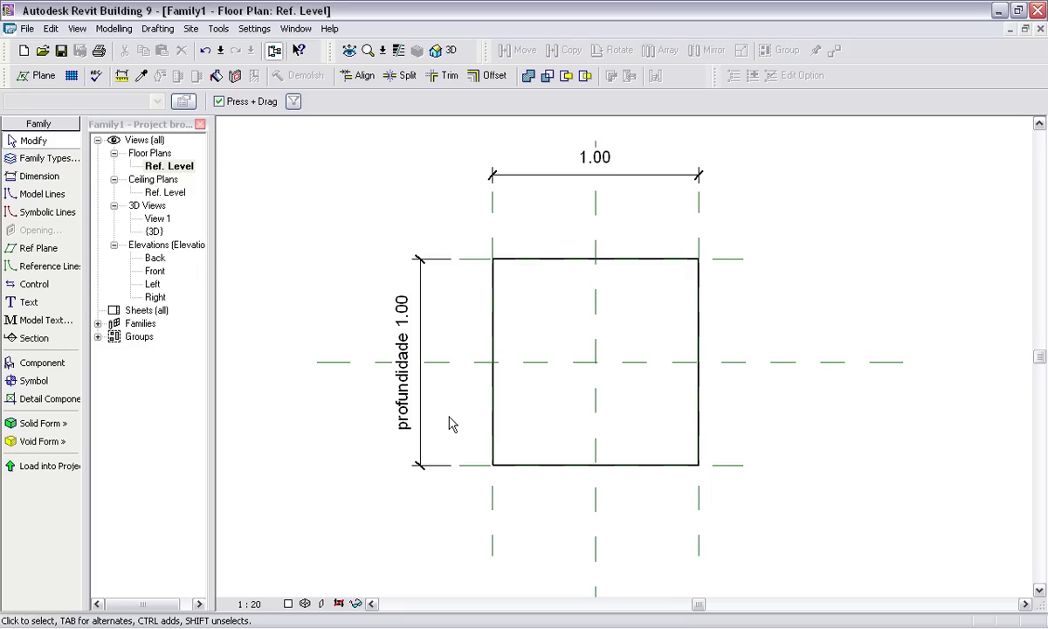
# Step: Label the horizontal dimension above the box with a new instance family parameter named largura, grouped under Dimensions
pyautogui.click(540, 179)
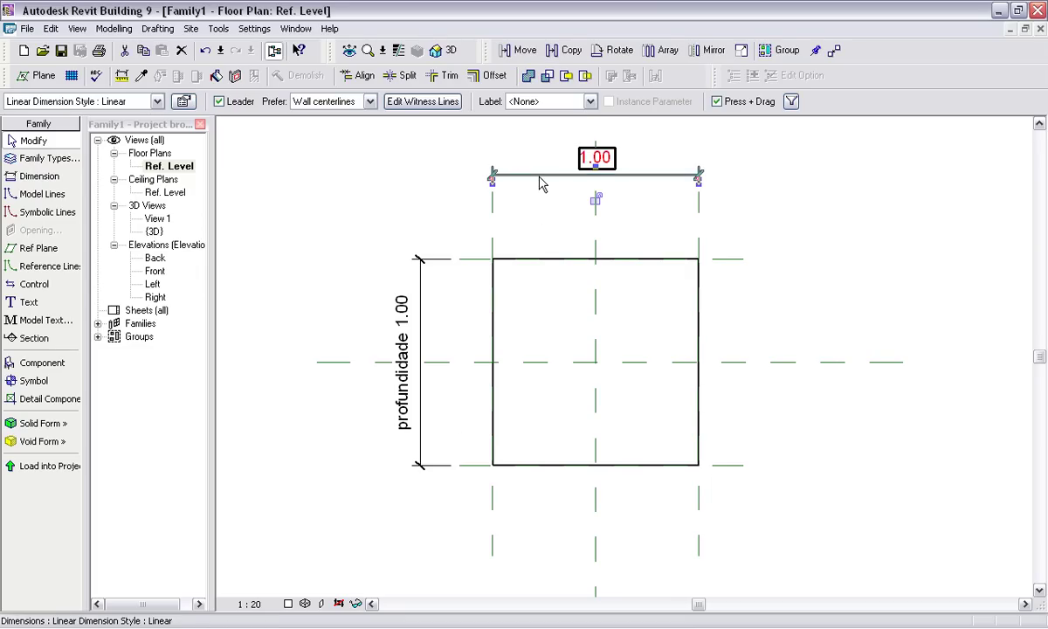
pyautogui.click(590, 102)
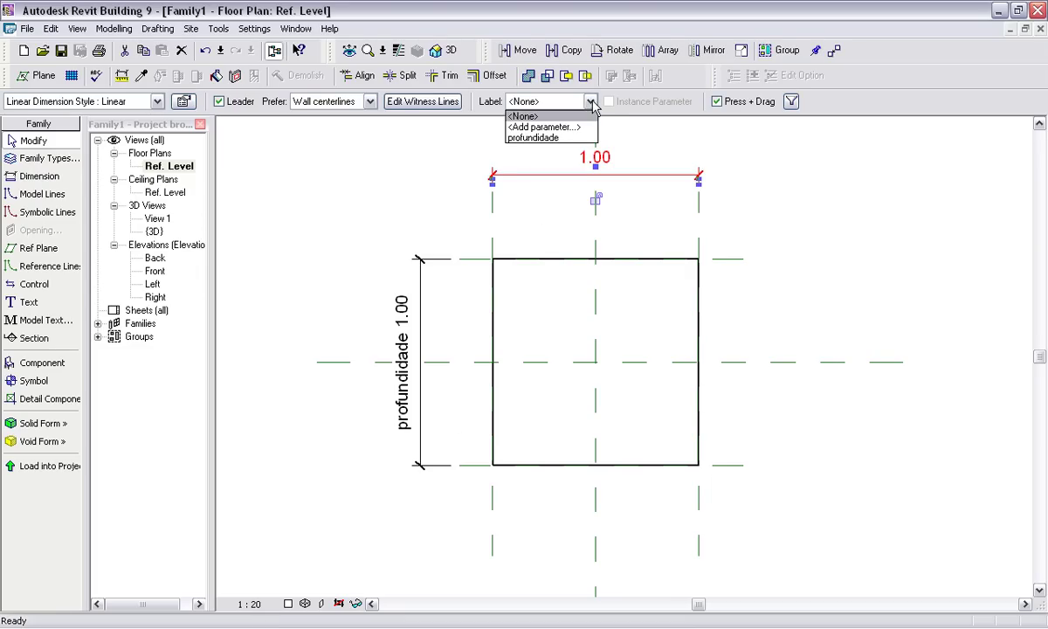
pyautogui.click(545, 127)
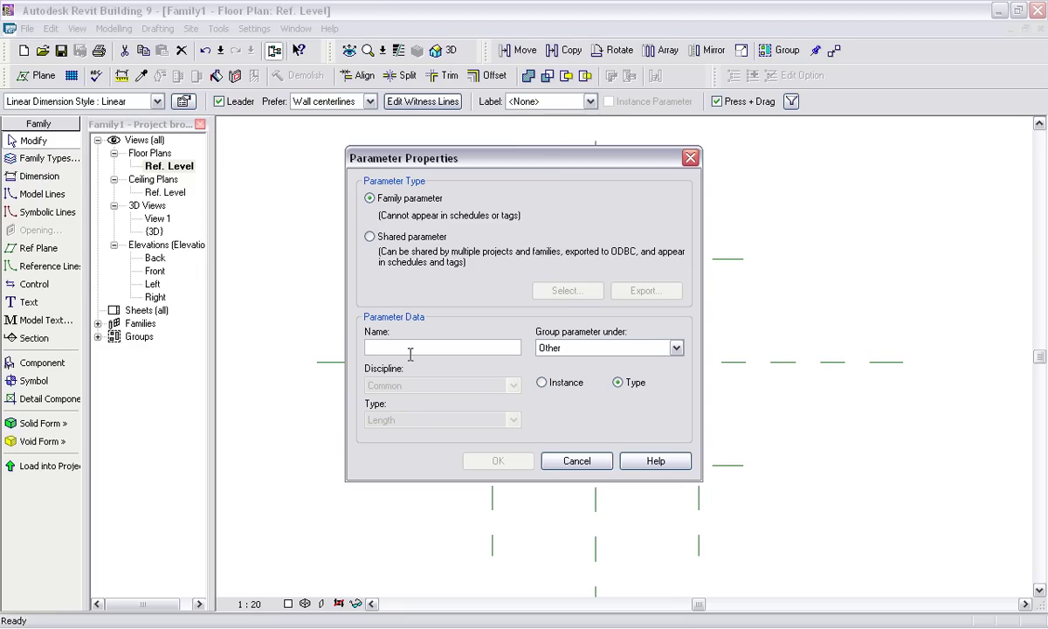
pyautogui.write('lar')
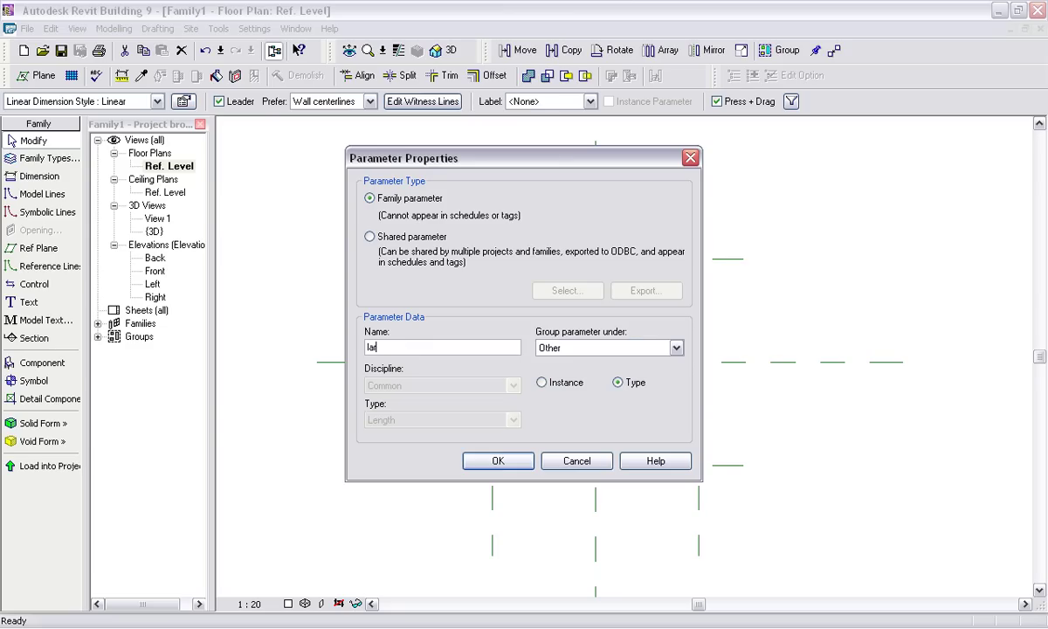
pyautogui.write('gura')
pyautogui.click(547, 384)
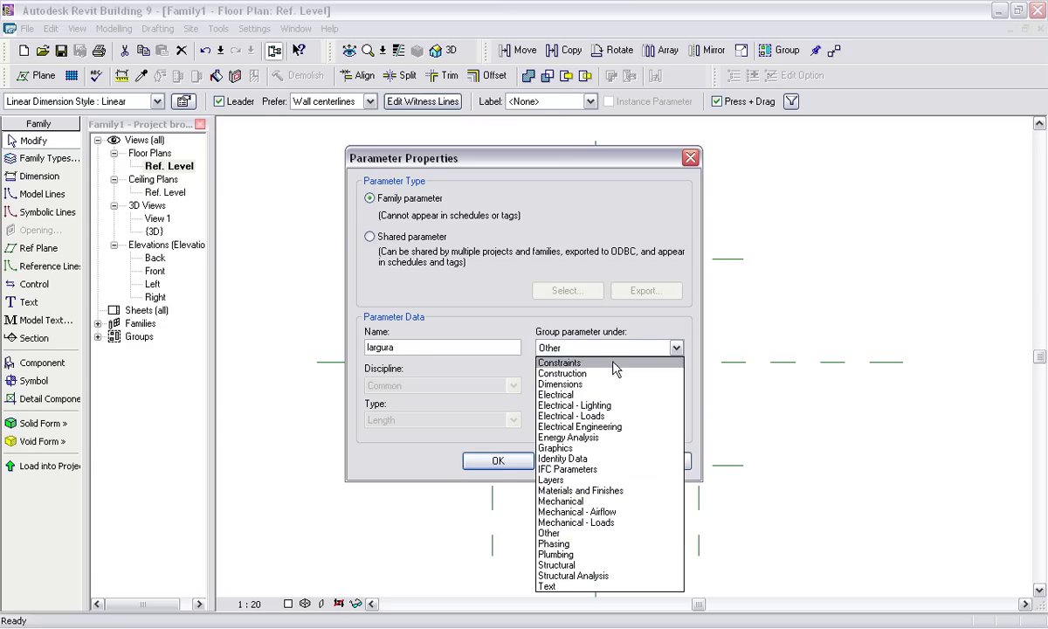
pyautogui.click(574, 385)
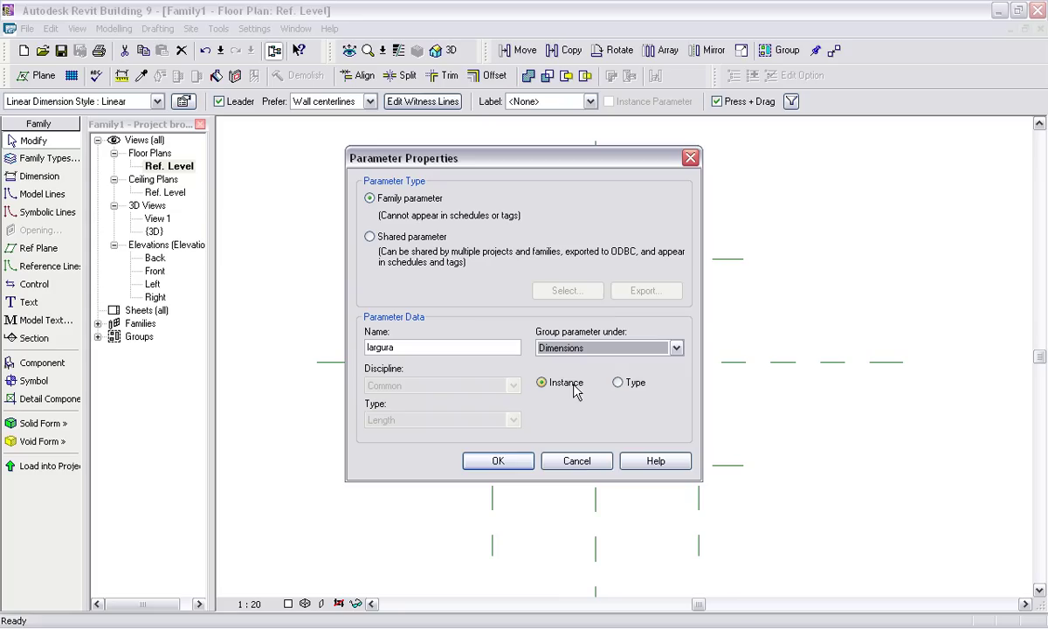
pyautogui.click(496, 461)
pyautogui.click(544, 523)
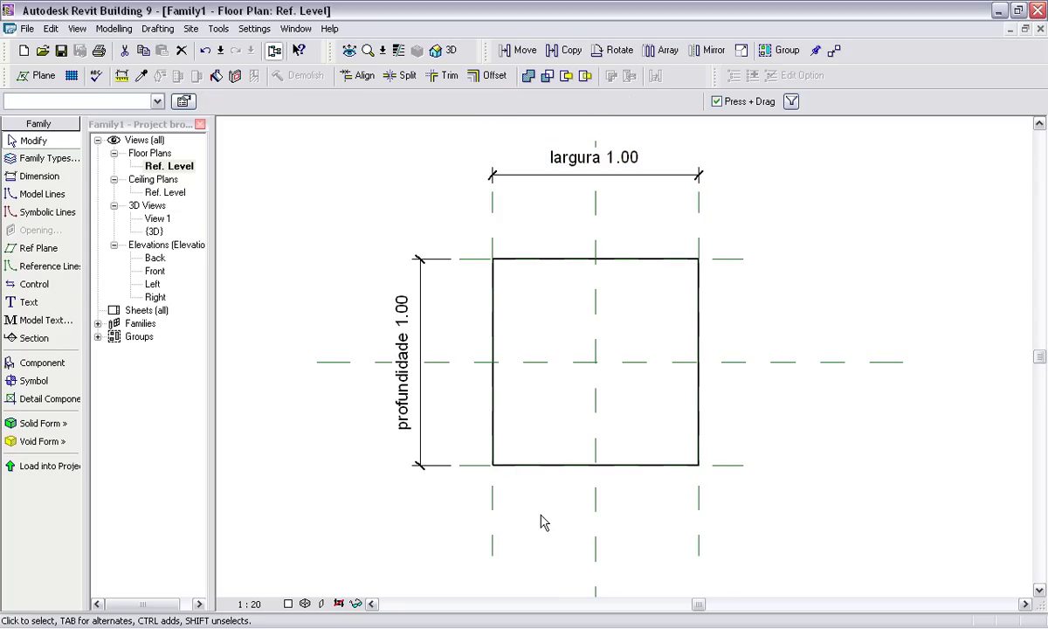
# Step: In the Back elevation, label the box's vertical dimension with a new instance family parameter named altura, grouped under Dimensions
pyautogui.doubleClick(155, 259)
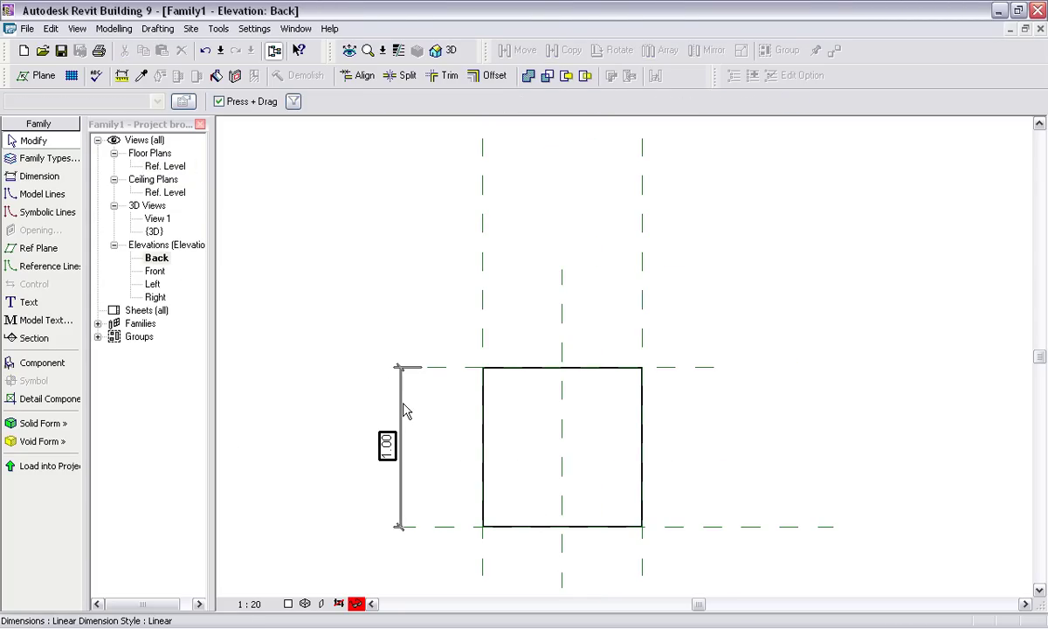
pyautogui.click(404, 411)
pyautogui.click(591, 101)
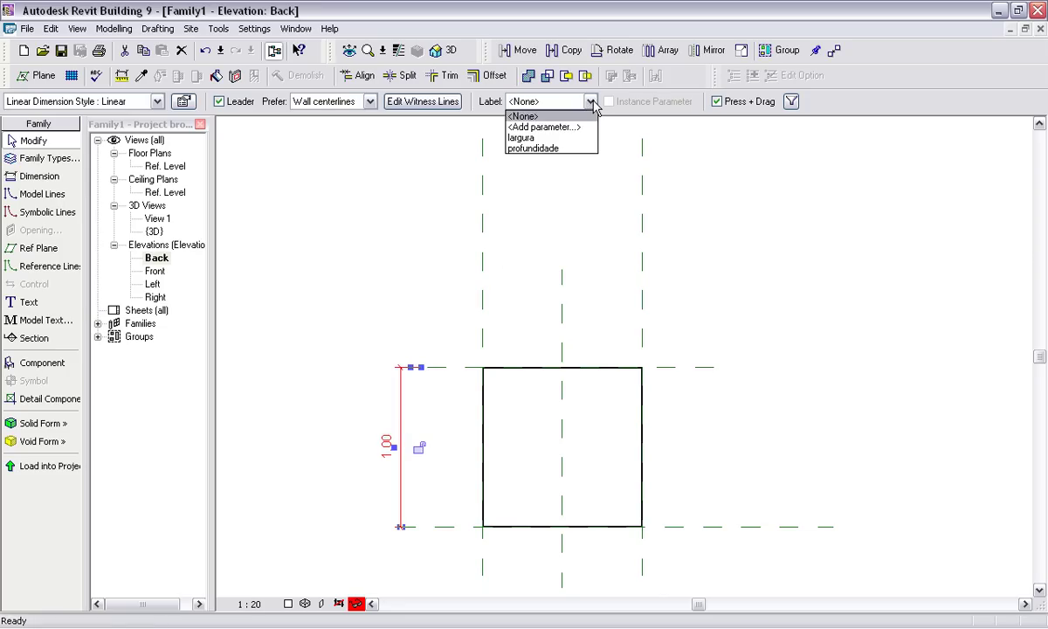
pyautogui.click(536, 128)
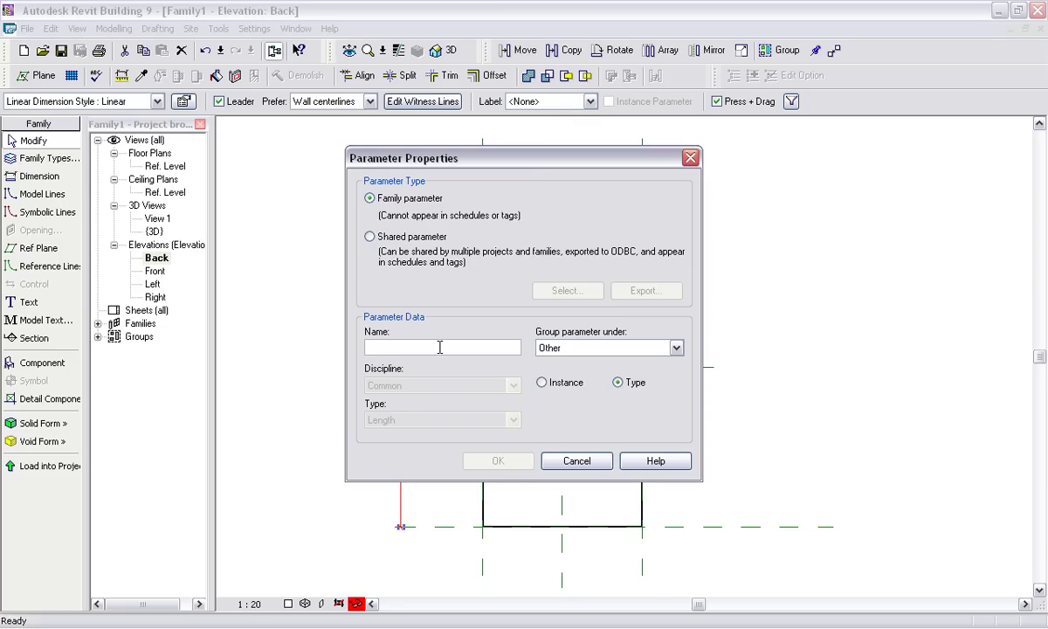
pyautogui.write('altura')
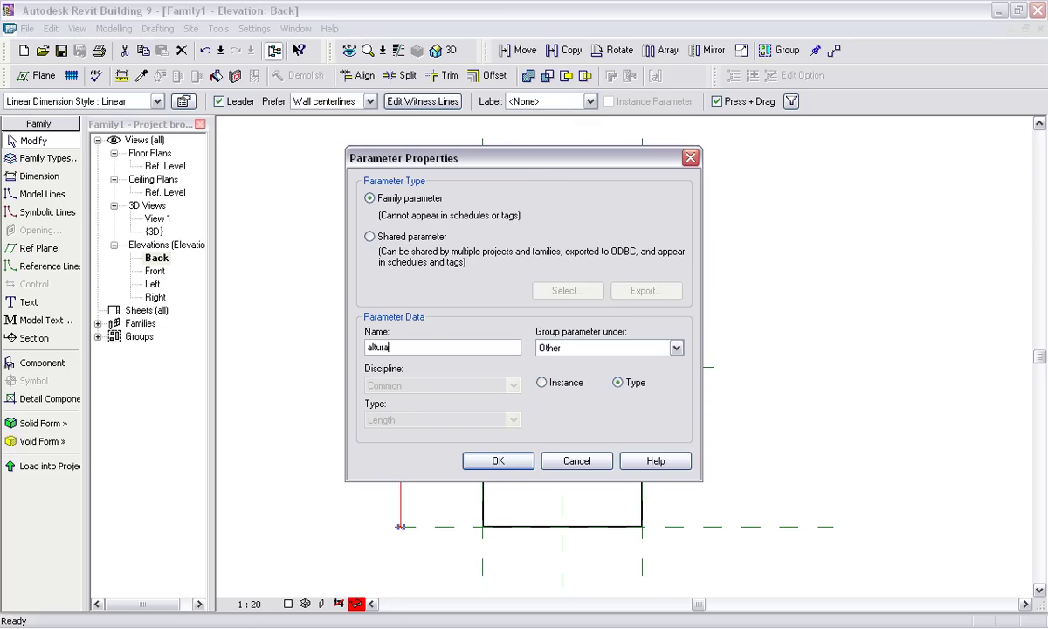
pyautogui.click(637, 347)
pyautogui.click(591, 391)
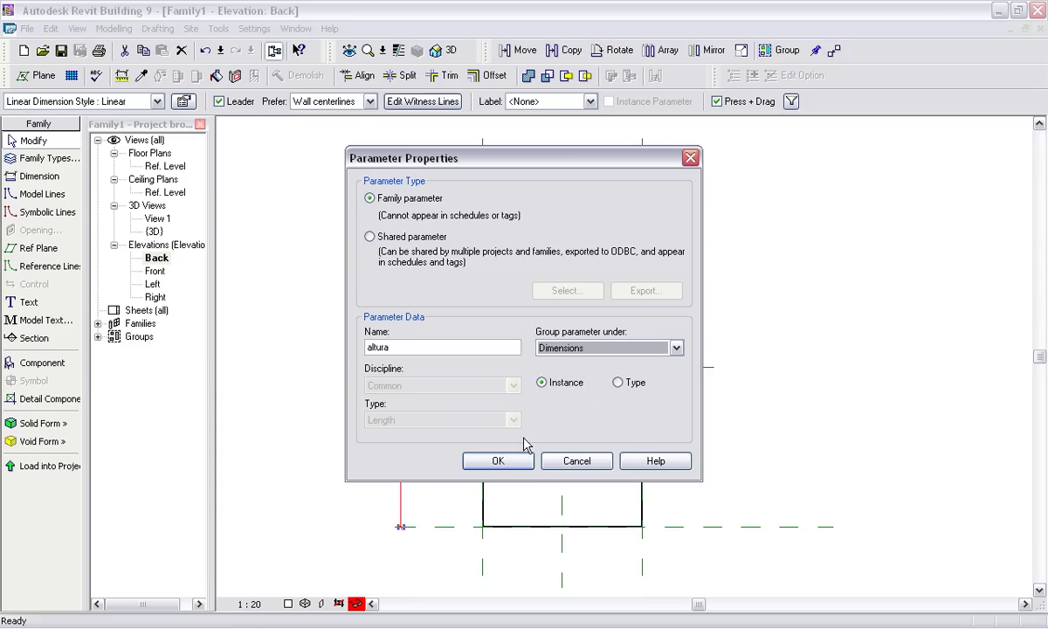
pyautogui.click(497, 461)
pyautogui.click(704, 444)
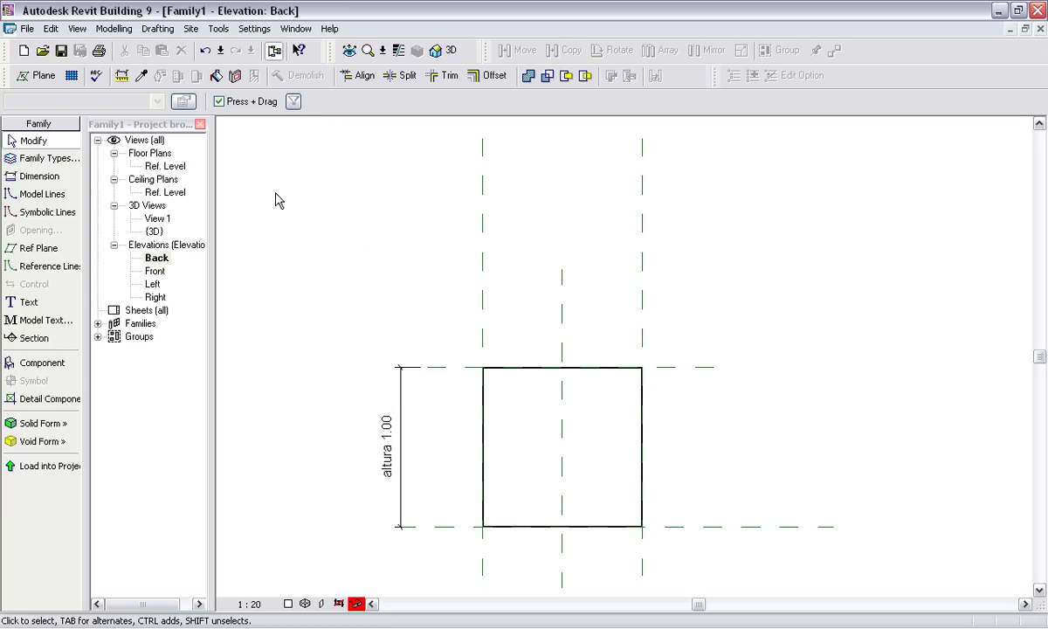
# Step: Save the family as cubo in My Documents, in the Family Files (*.rfa) format
pyautogui.click(28, 28)
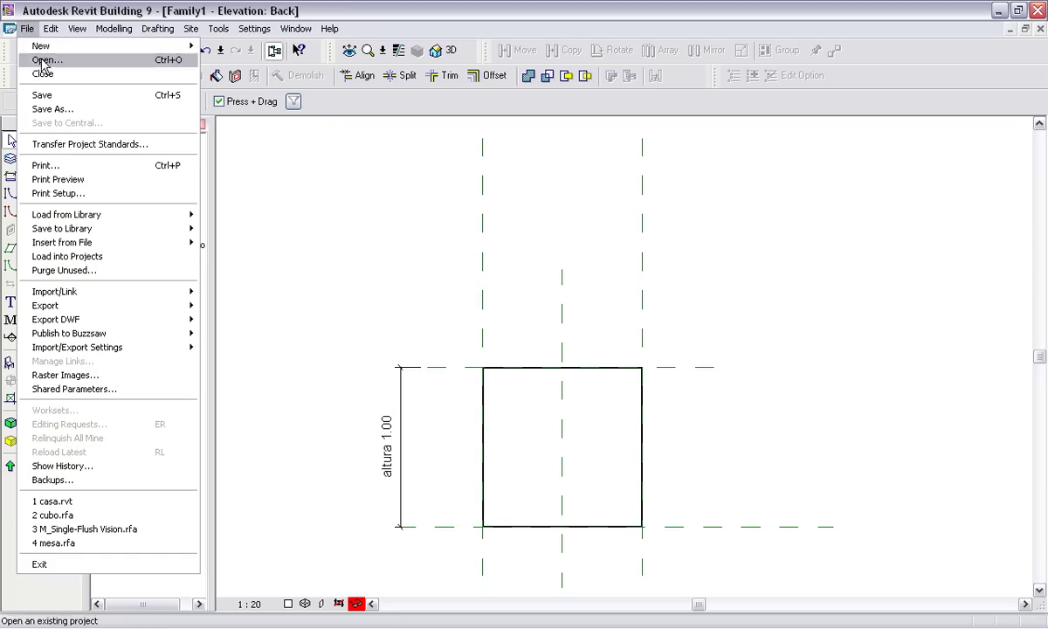
pyautogui.click(68, 107)
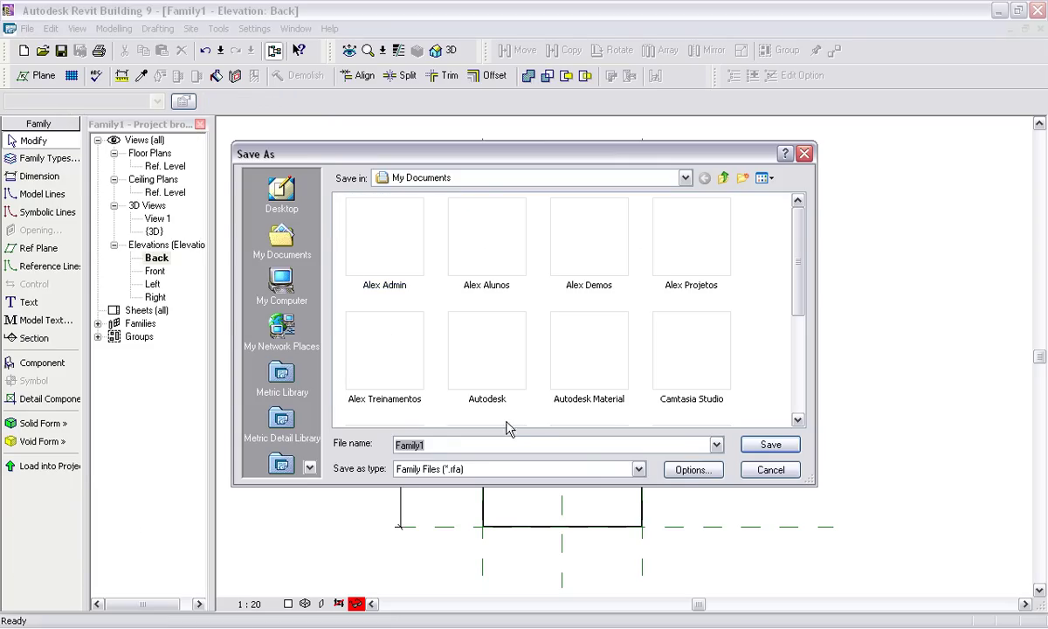
pyautogui.write('cubo')
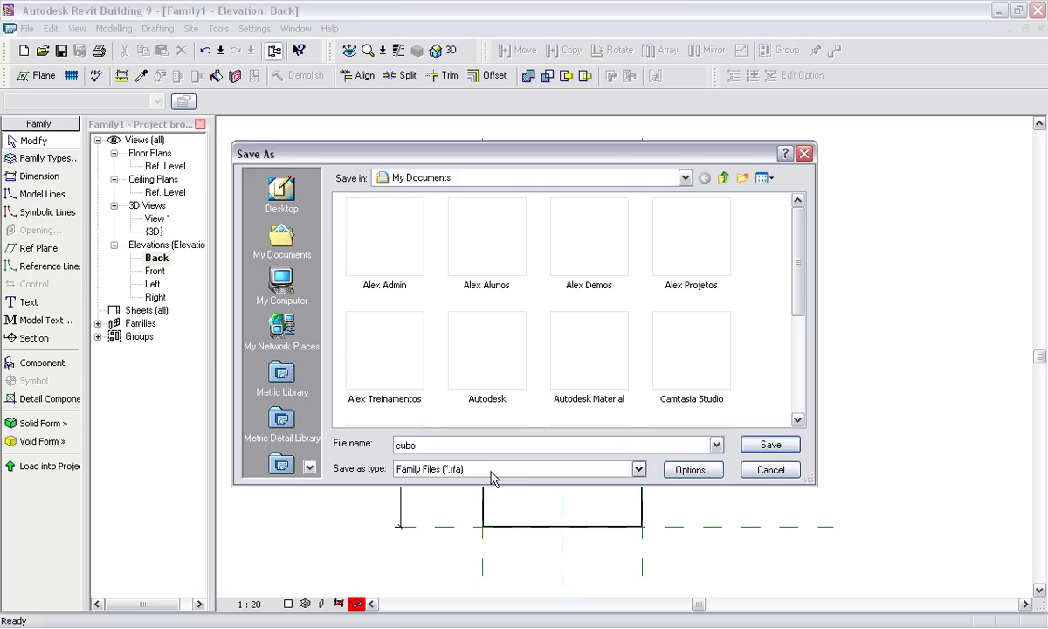
pyautogui.click(774, 446)
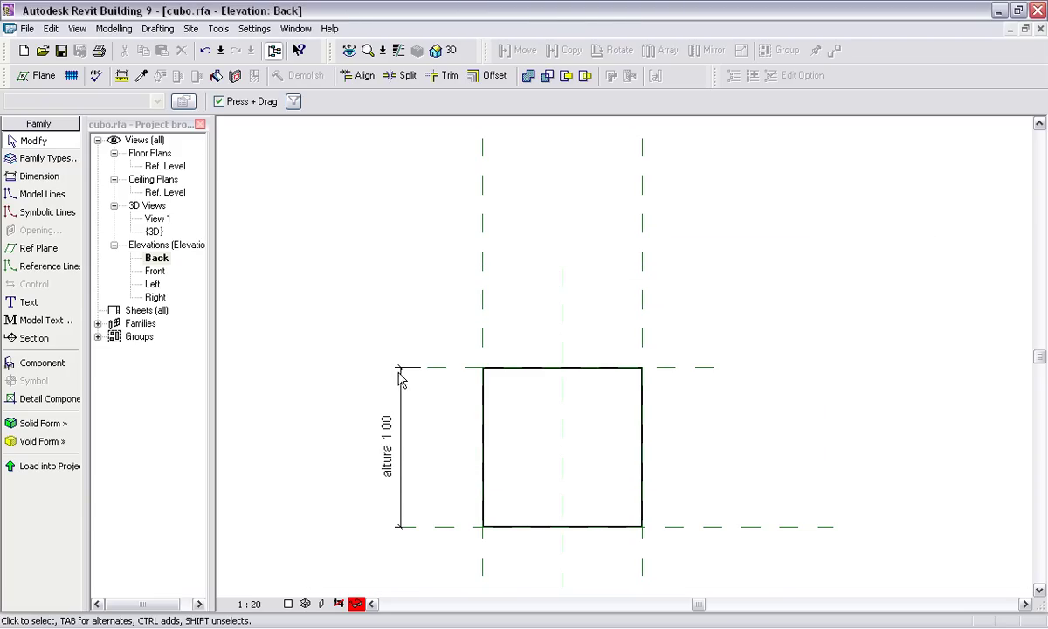
# Step: Load the cubo family into Project1 and place one instance in front of the door on the Level 1 plan
pyautogui.click(49, 467)
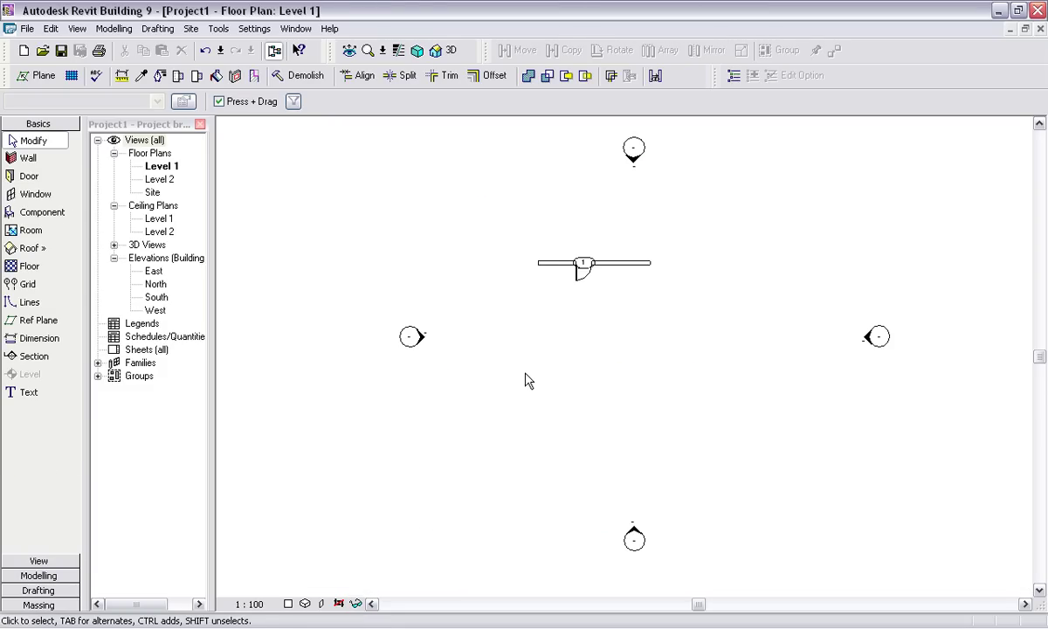
pyautogui.click(27, 216)
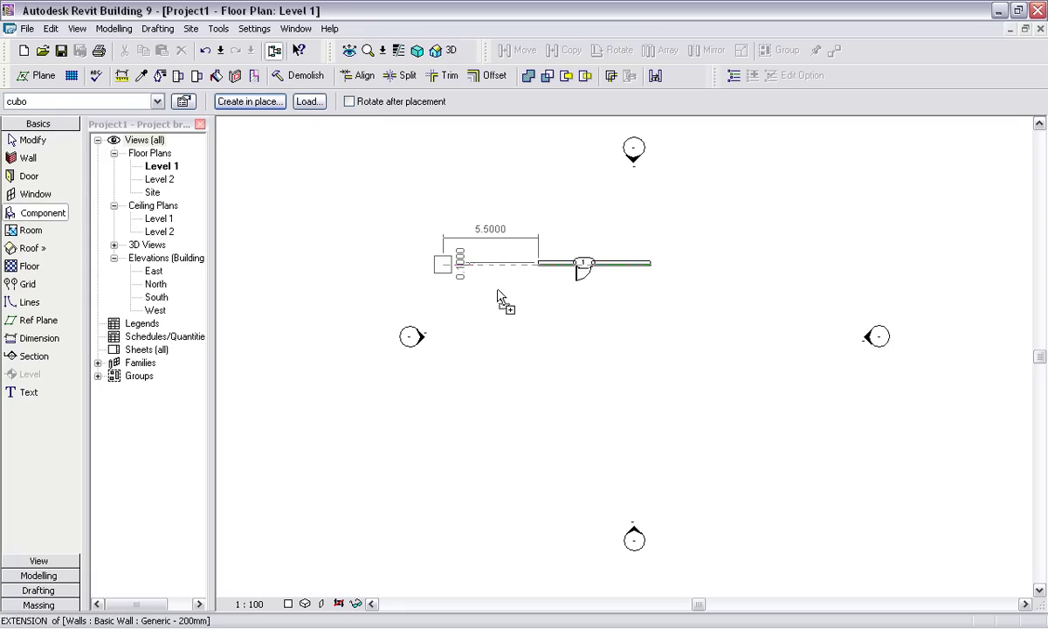
pyautogui.click(587, 307)
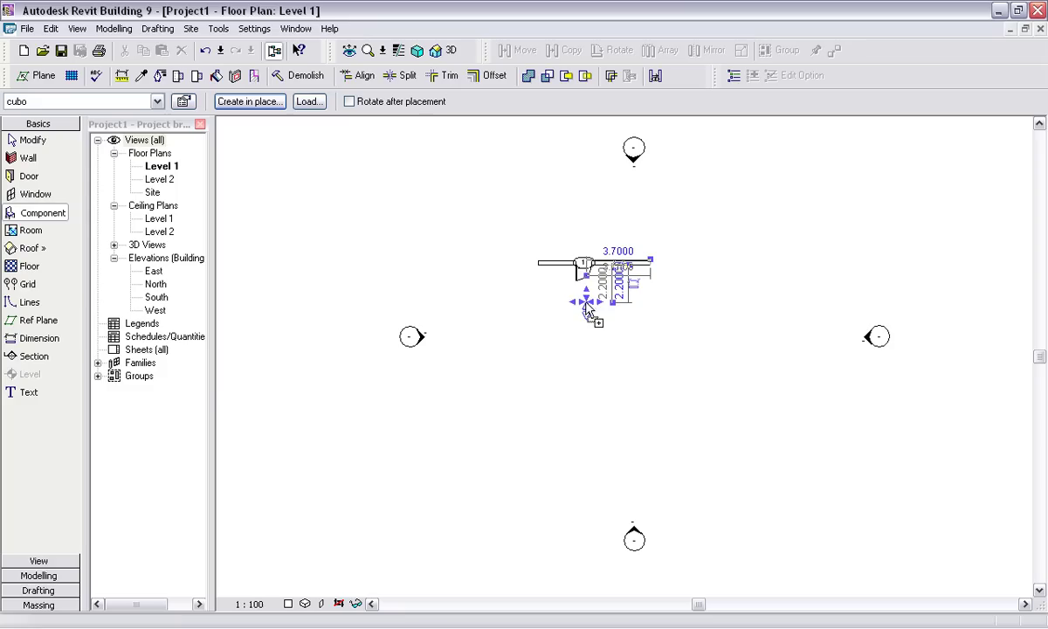
pyautogui.click(35, 140)
# Step: In the default 3D view, set the placed cube's instance parameters profundidade to 4 and altura to 2
pyautogui.click(450, 52)
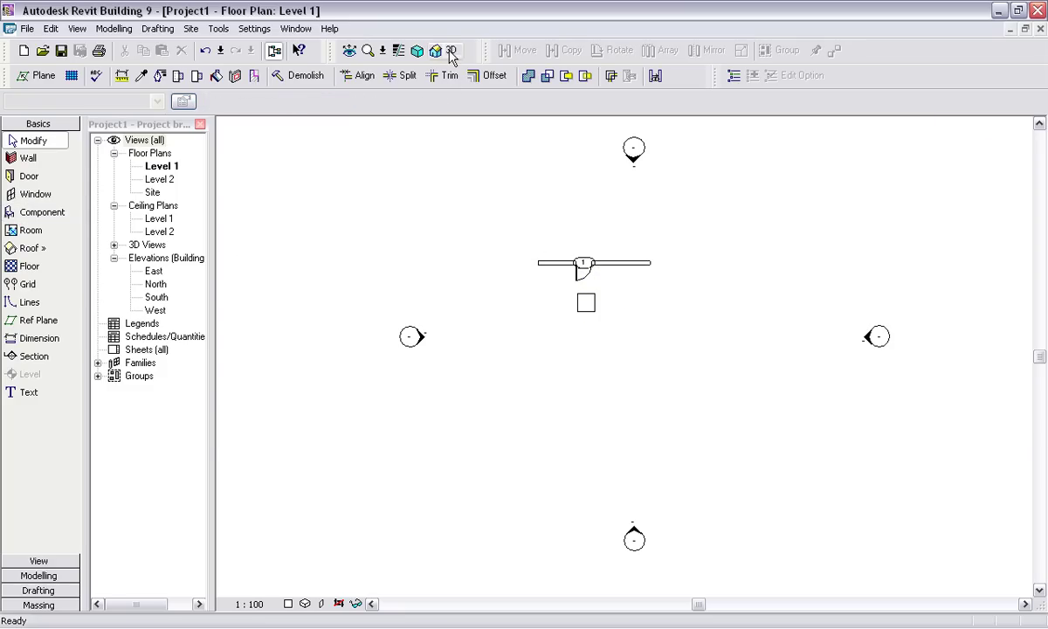
pyautogui.moveTo(524, 491); pyautogui.dragTo(635, 315, button='middle')
pyautogui.scroll(3, 634, 314)
pyautogui.click(590, 344)
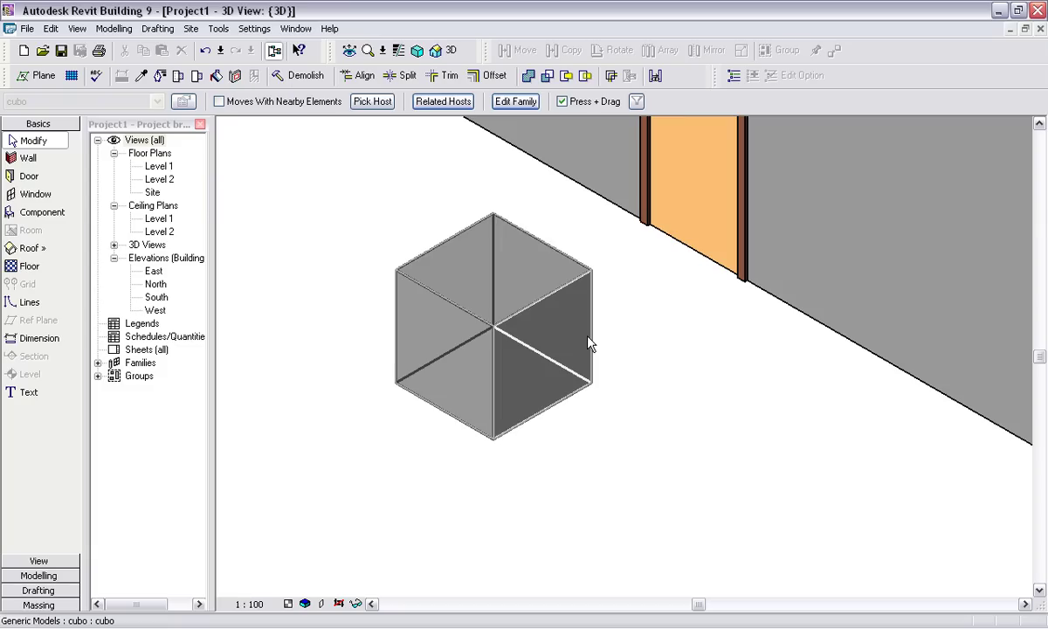
pyautogui.rightClick(588, 344)
pyautogui.click(646, 138)
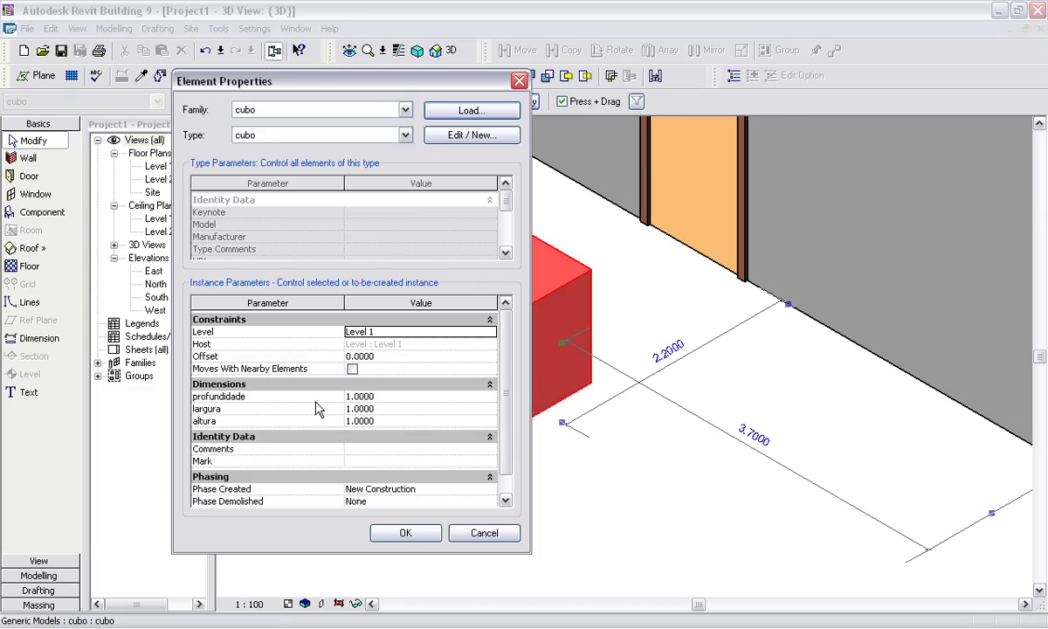
pyautogui.click(383, 396)
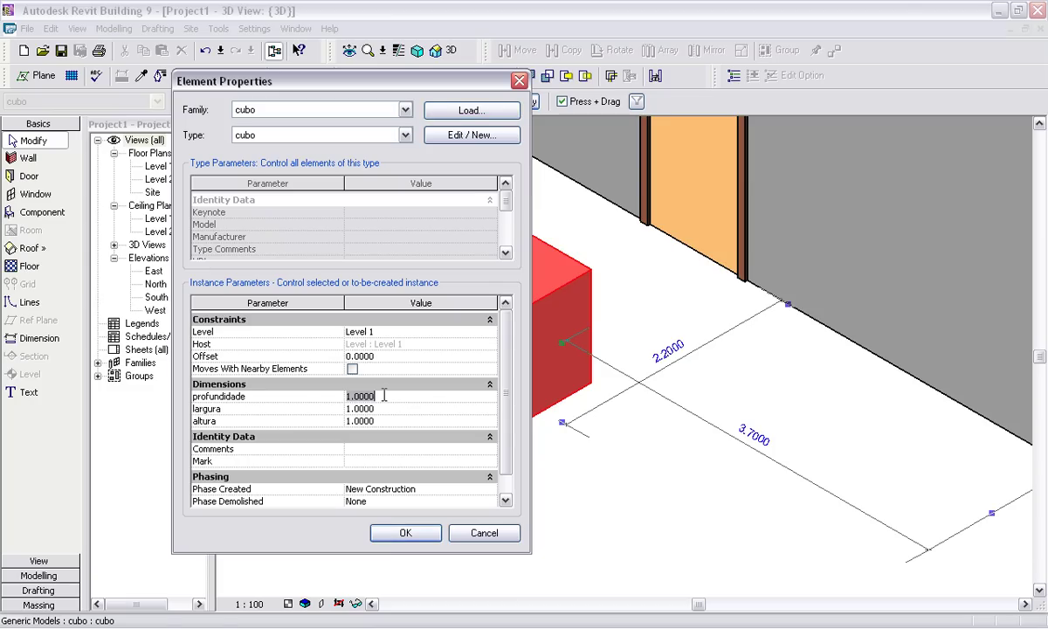
pyautogui.write('4')
pyautogui.click(386, 421)
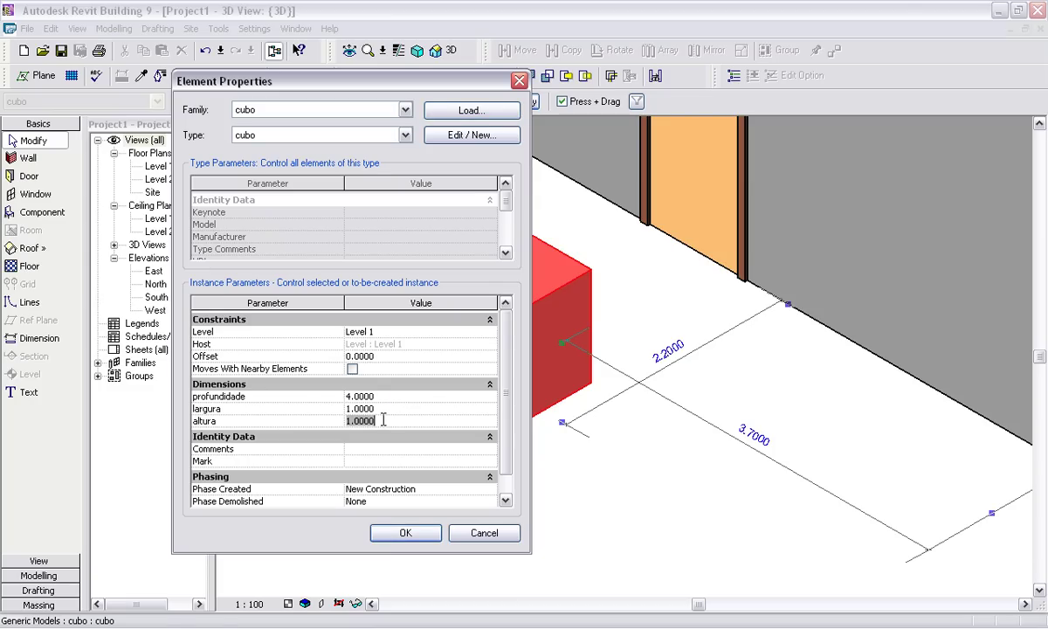
pyautogui.write('2')
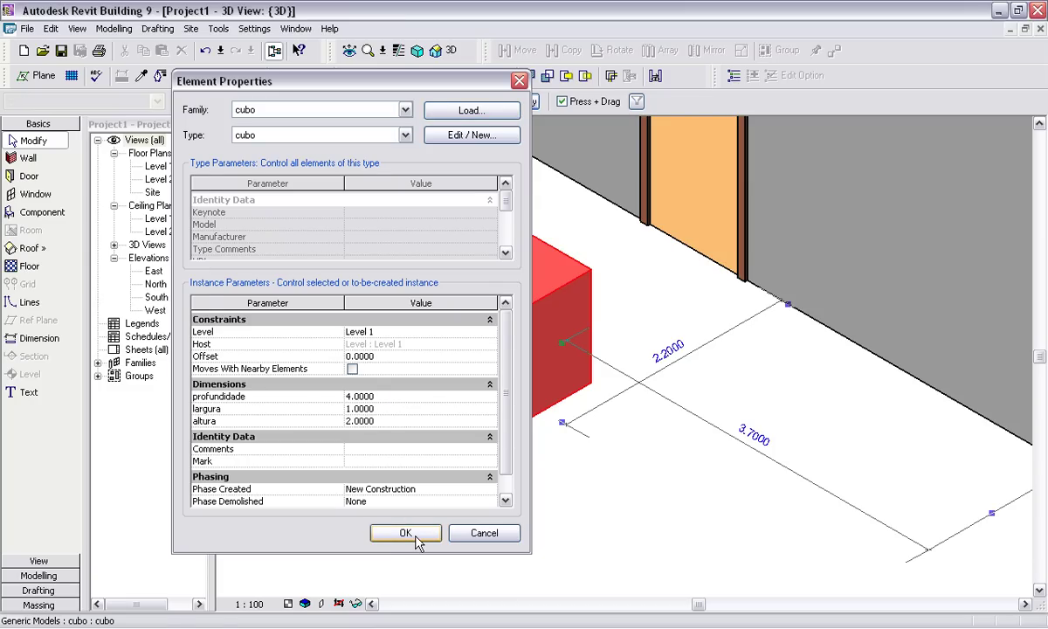
pyautogui.click(416, 537)
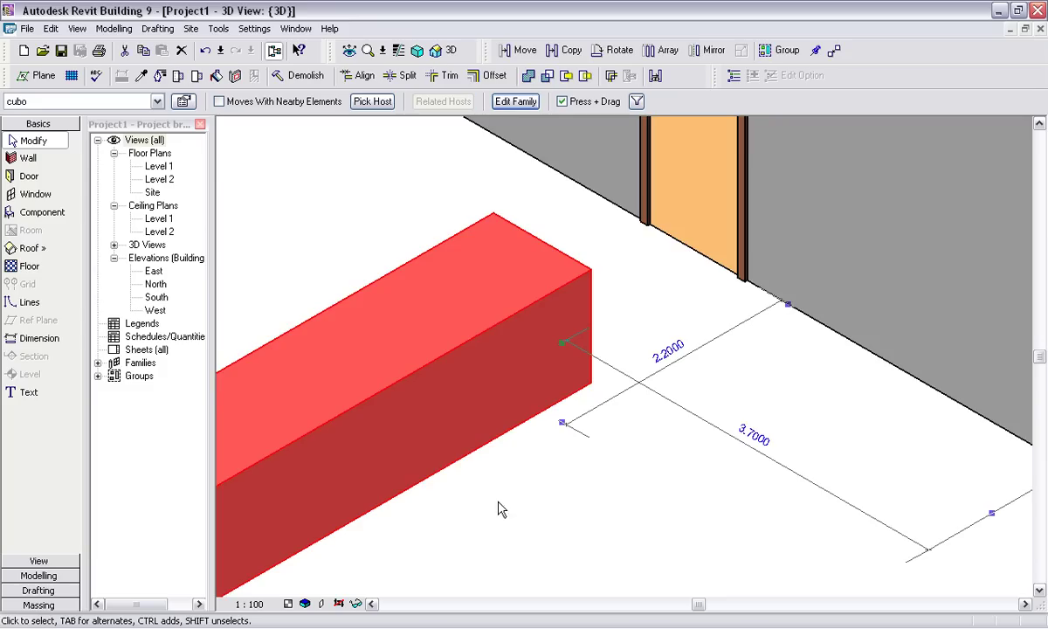
# Step: Set the placed box's instance parameter largura to 6 and deselect it
pyautogui.scroll(-3, 519, 494)
pyautogui.moveTo(519, 495); pyautogui.dragTo(585, 421, button='middle')
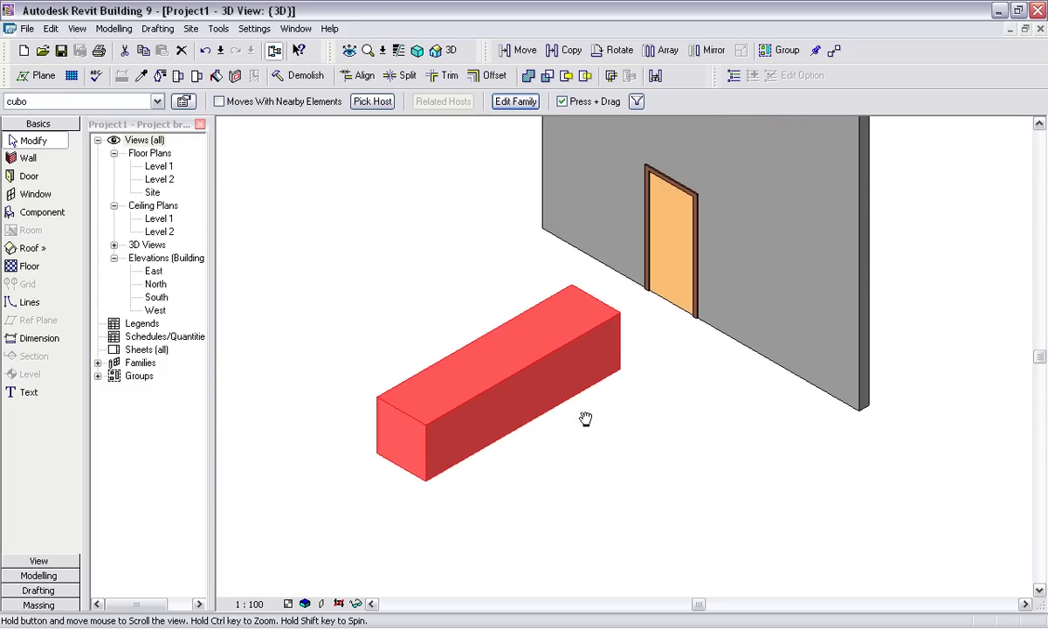
pyautogui.rightClick(521, 366)
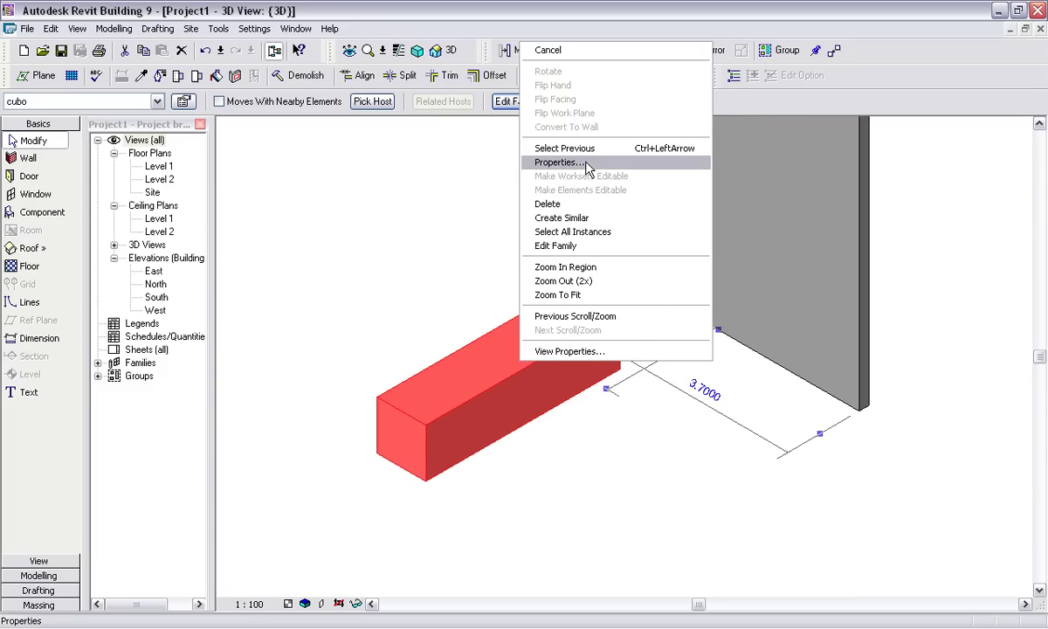
pyautogui.click(584, 162)
pyautogui.click(380, 408)
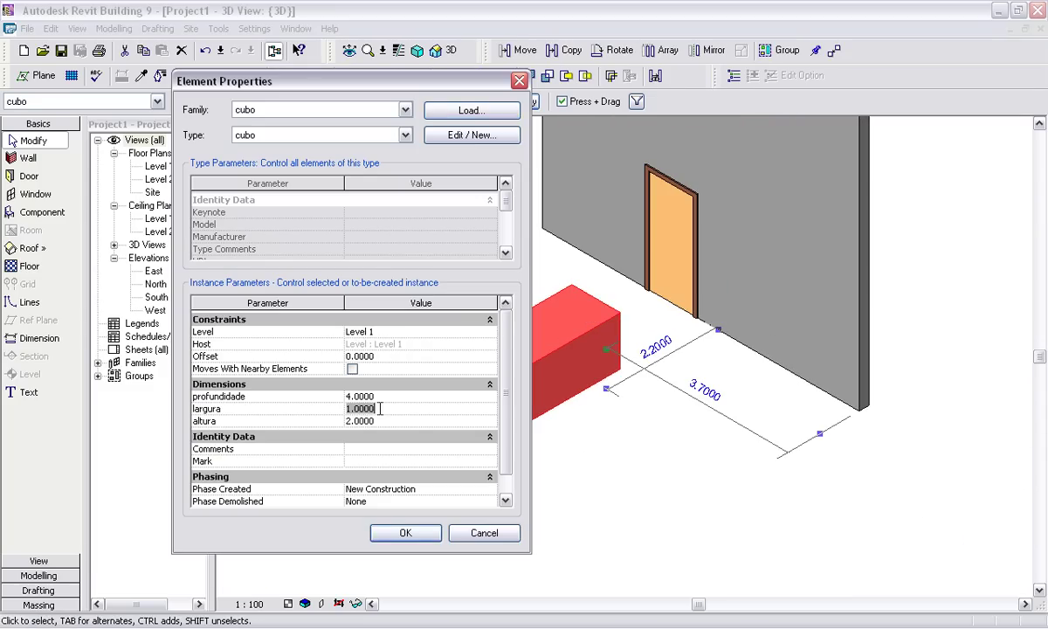
pyautogui.write('6')
pyautogui.click(405, 534)
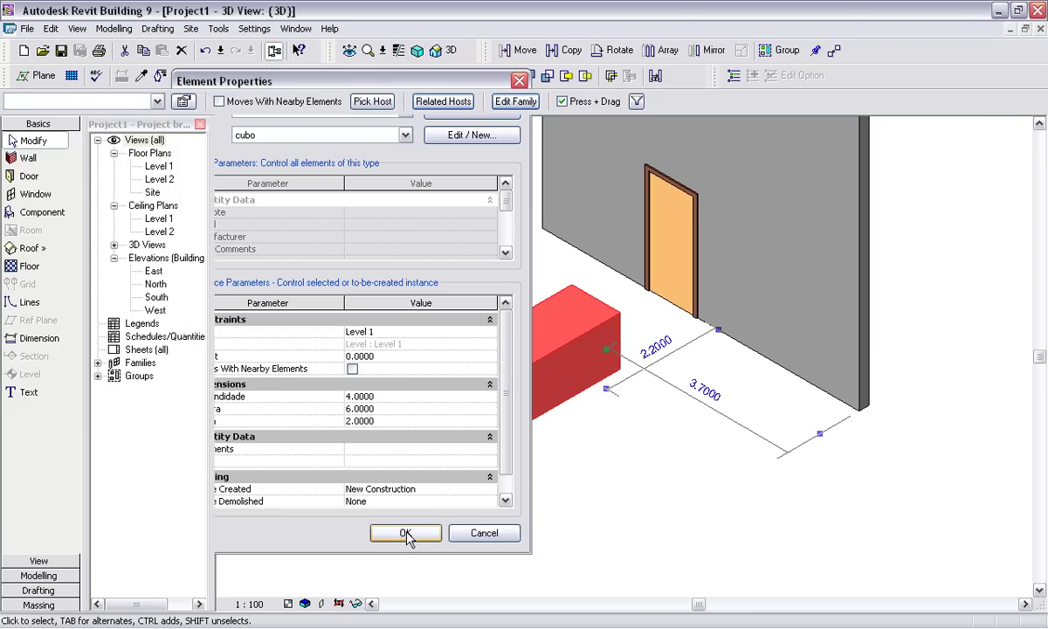
pyautogui.click(547, 475)
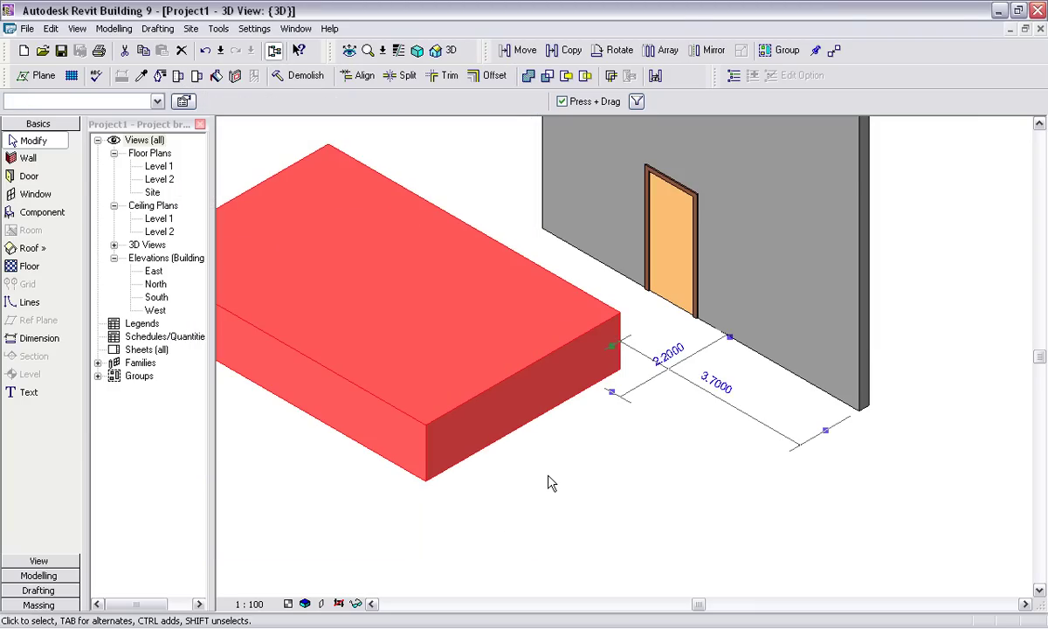
pyautogui.scroll(-2, 569, 457)
pyautogui.moveTo(584, 458); pyautogui.dragTo(658, 467, button='middle')
pyautogui.scroll(-1, 663, 456)
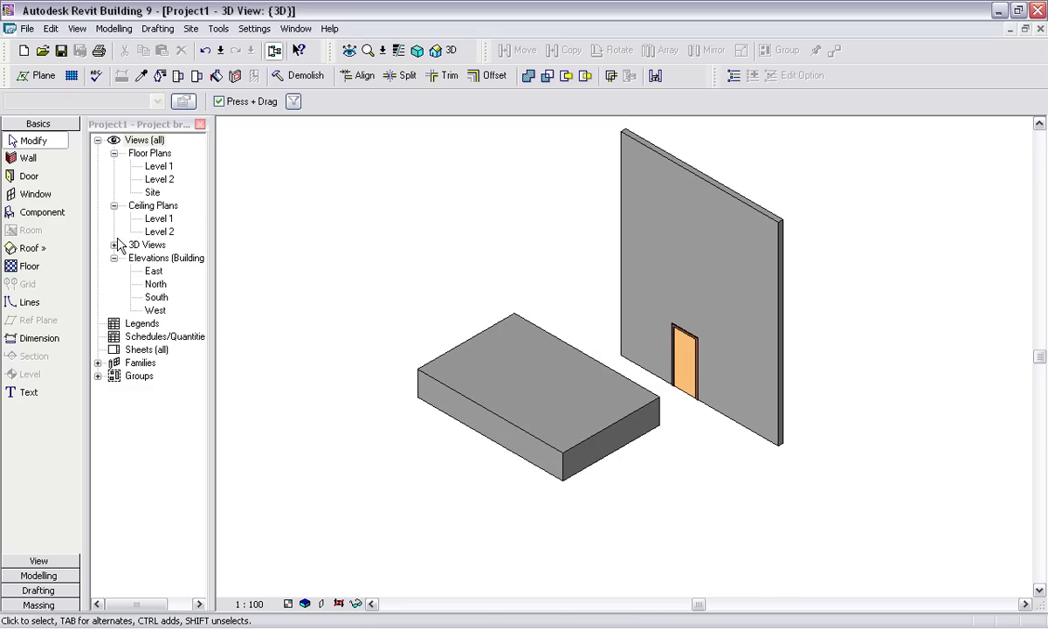
# Step: Open the door family M_Single-Flush Vision.rfa from the Doors folder of the Metric Library
pyautogui.click(42, 50)
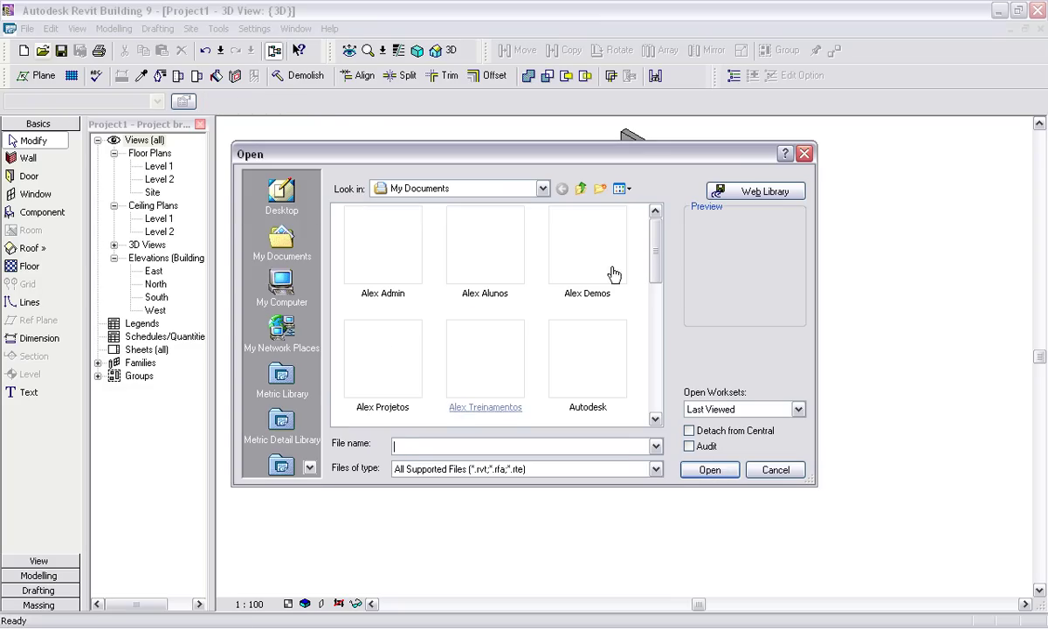
pyautogui.click(280, 374)
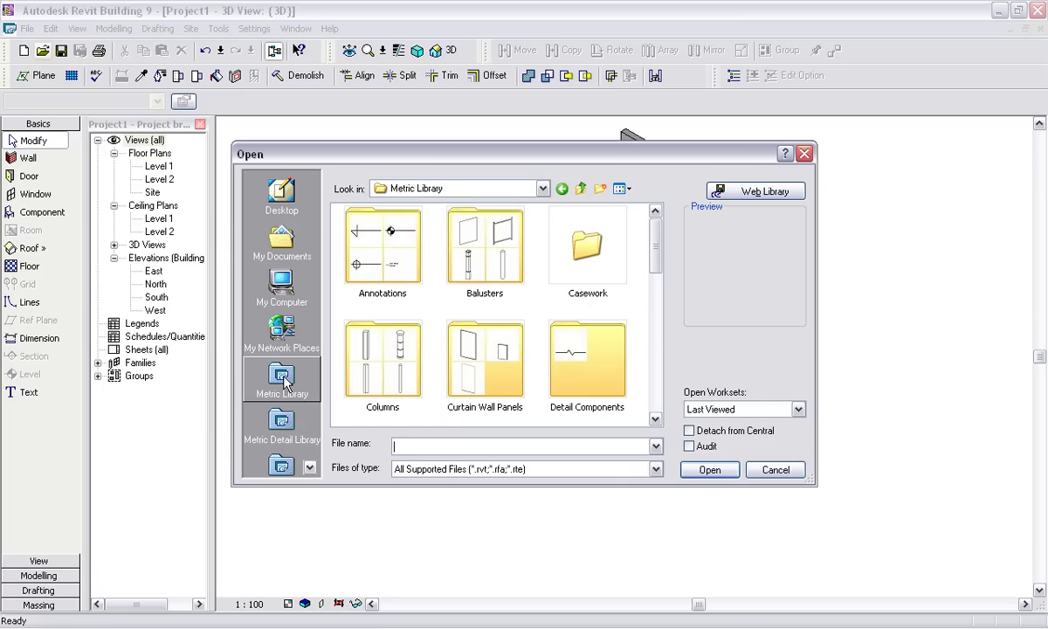
pyautogui.moveTo(657, 244); pyautogui.dragTo(658, 288)
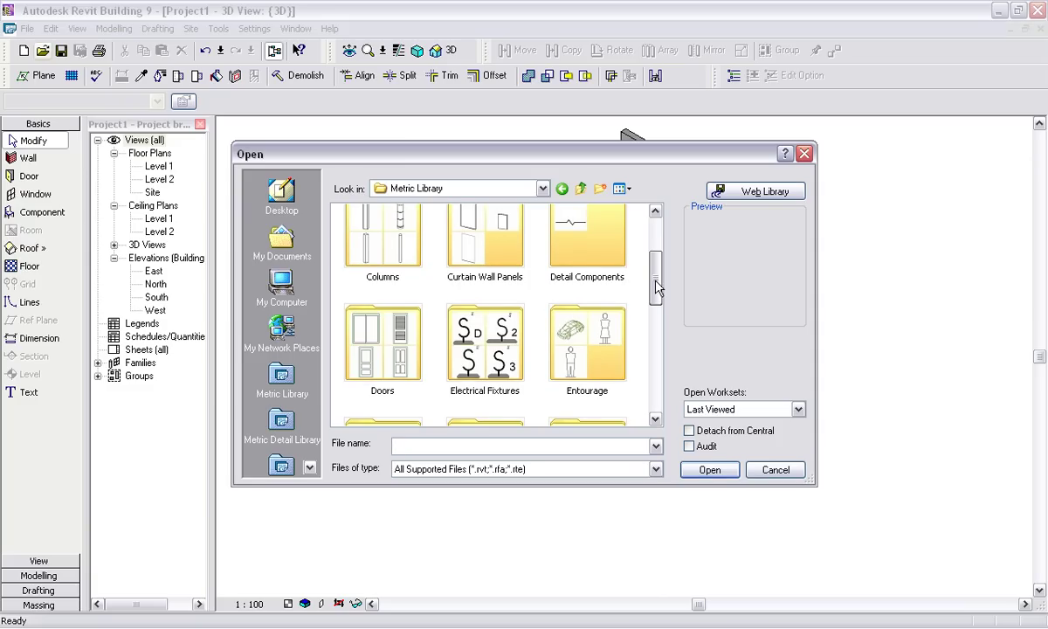
pyautogui.doubleClick(369, 341)
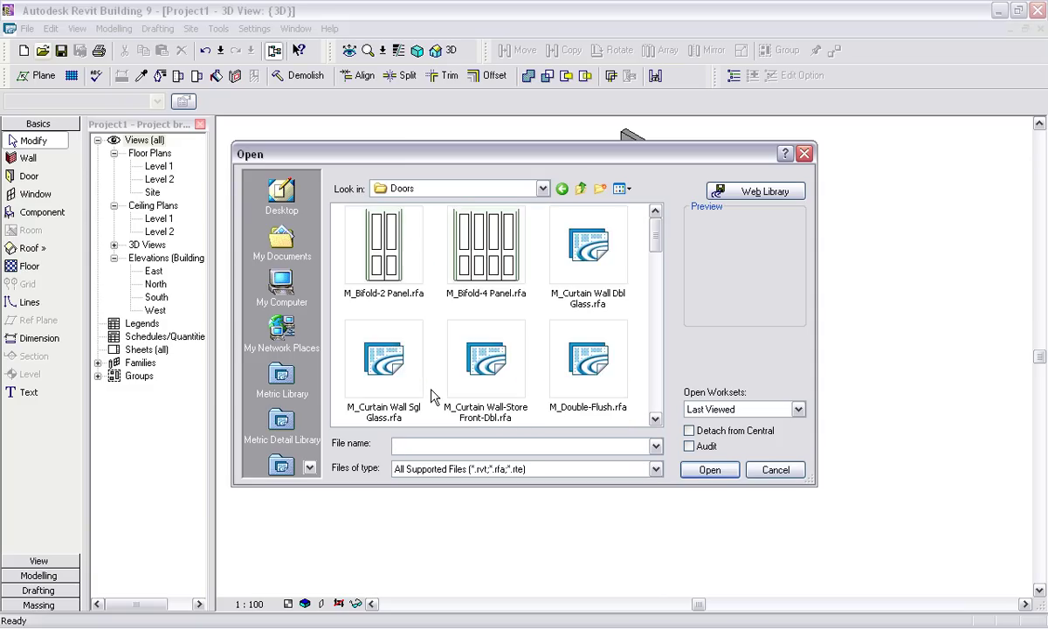
pyautogui.moveTo(655, 238); pyautogui.dragTo(654, 347)
pyautogui.click(387, 349)
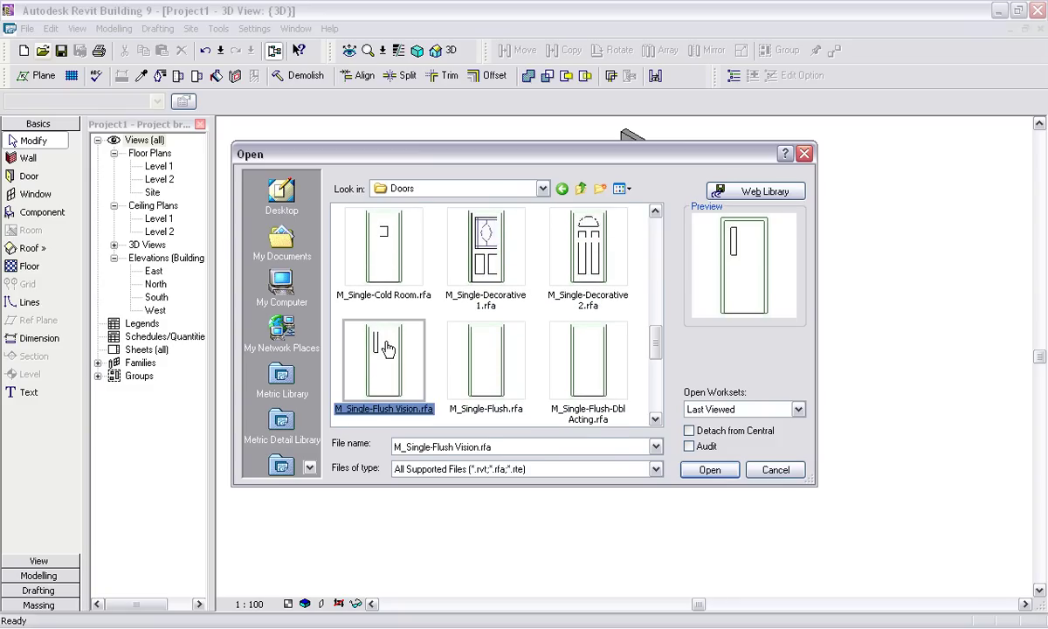
pyautogui.doubleClick(387, 349)
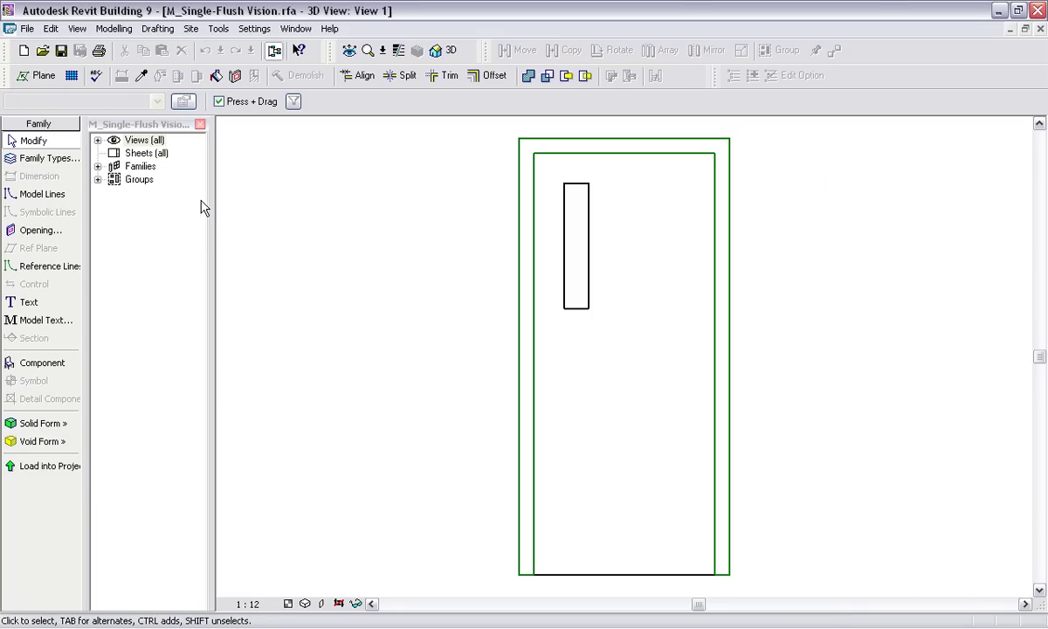
# Step: Examine the door family's frame, reference planes and labelled dimensions in the Ground floor plan, and open its Exterior elevation
pyautogui.click(98, 140)
pyautogui.click(114, 153)
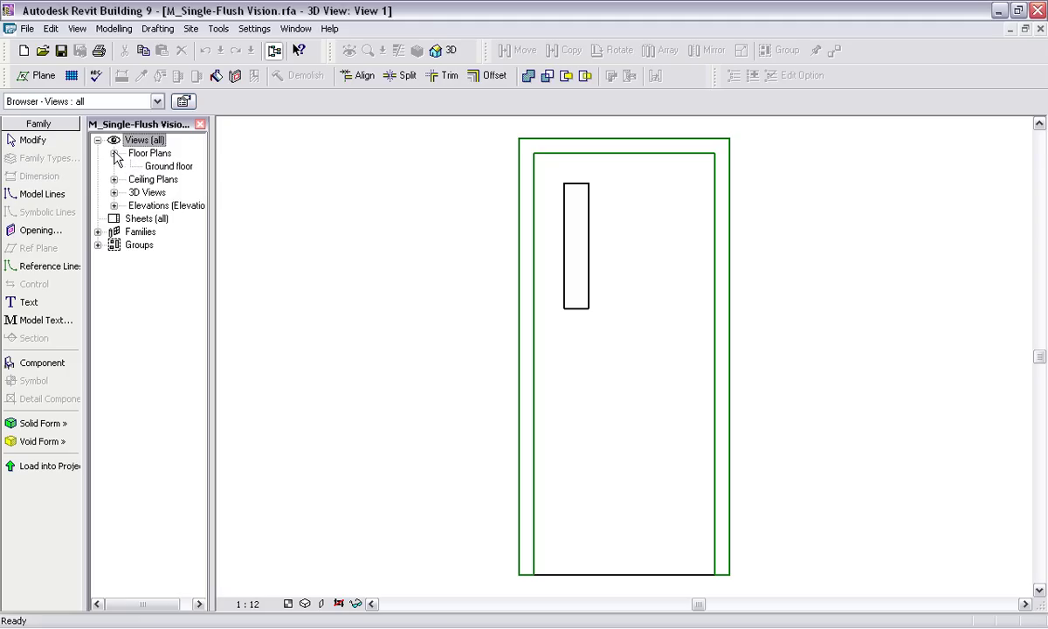
pyautogui.doubleClick(164, 168)
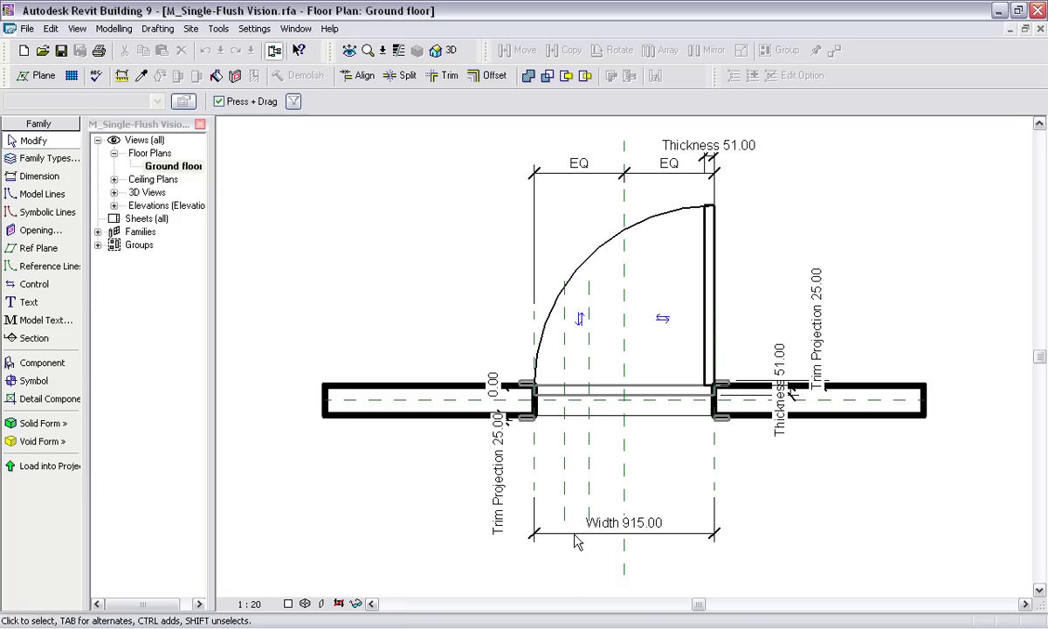
pyautogui.scroll(4, 524, 416)
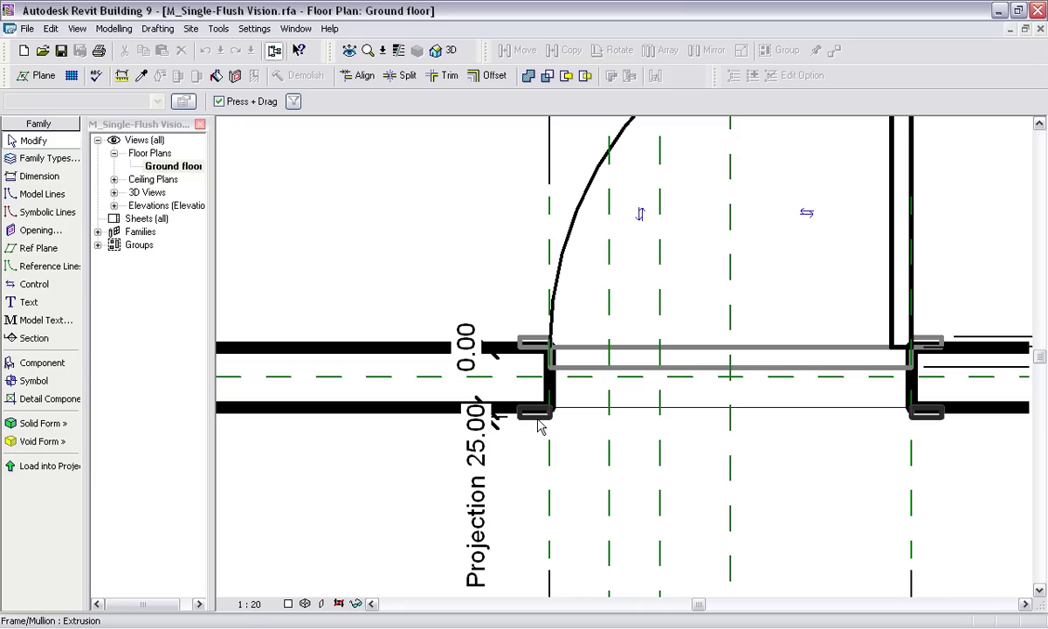
pyautogui.scroll(-4, 798, 466)
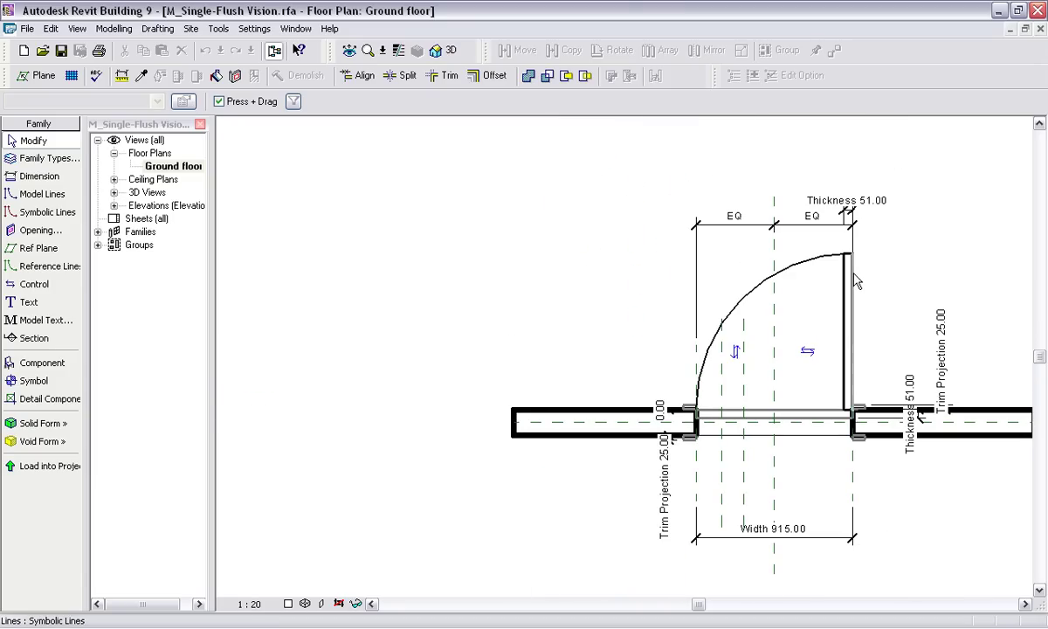
pyautogui.click(113, 205)
pyautogui.doubleClick(160, 220)
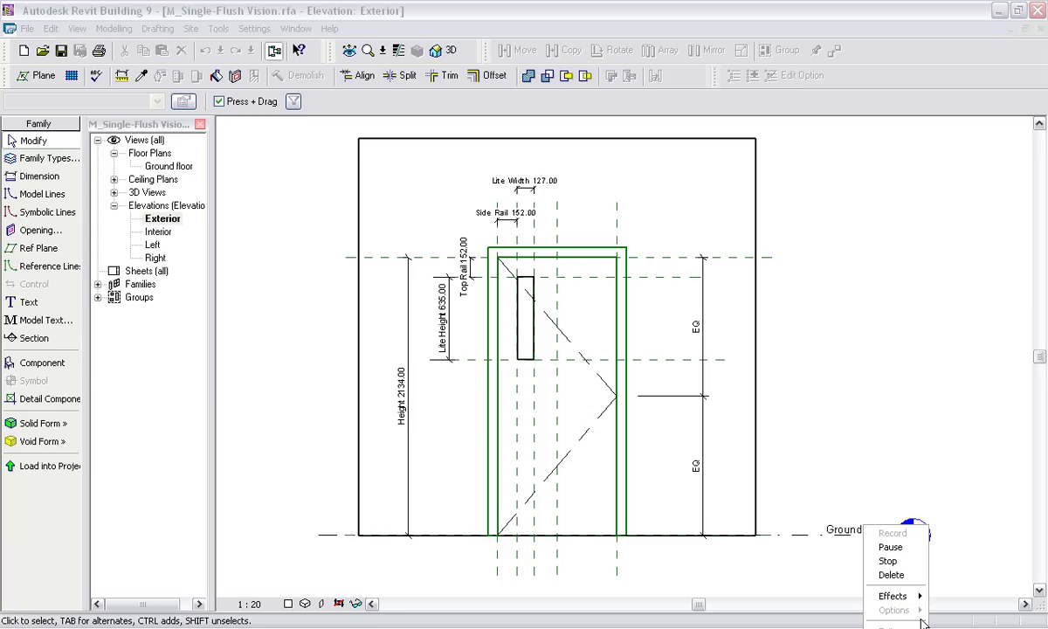
pyautogui.click(890, 562)
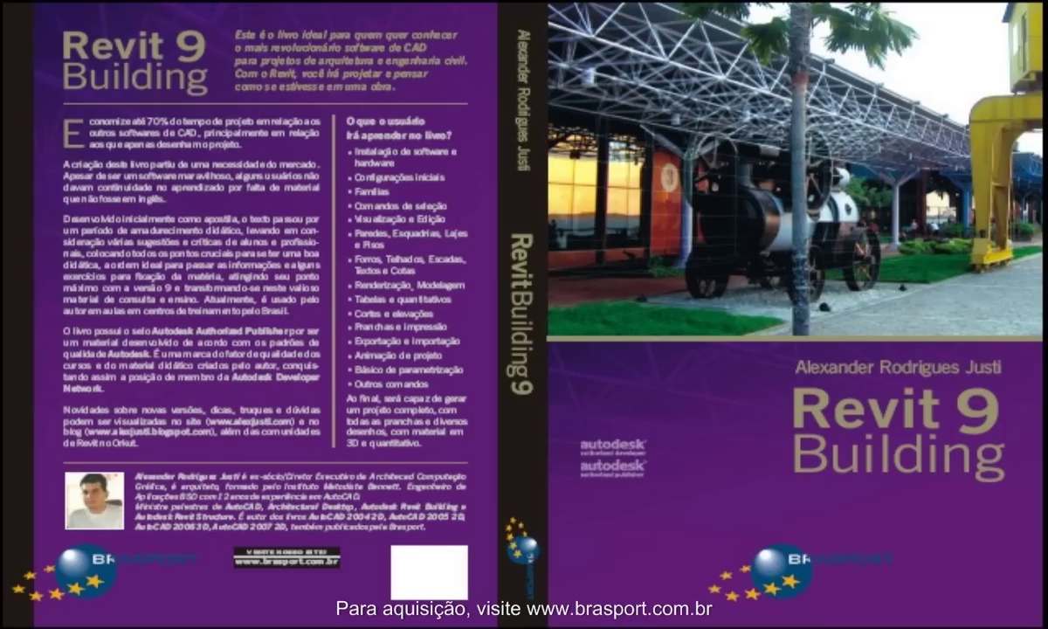